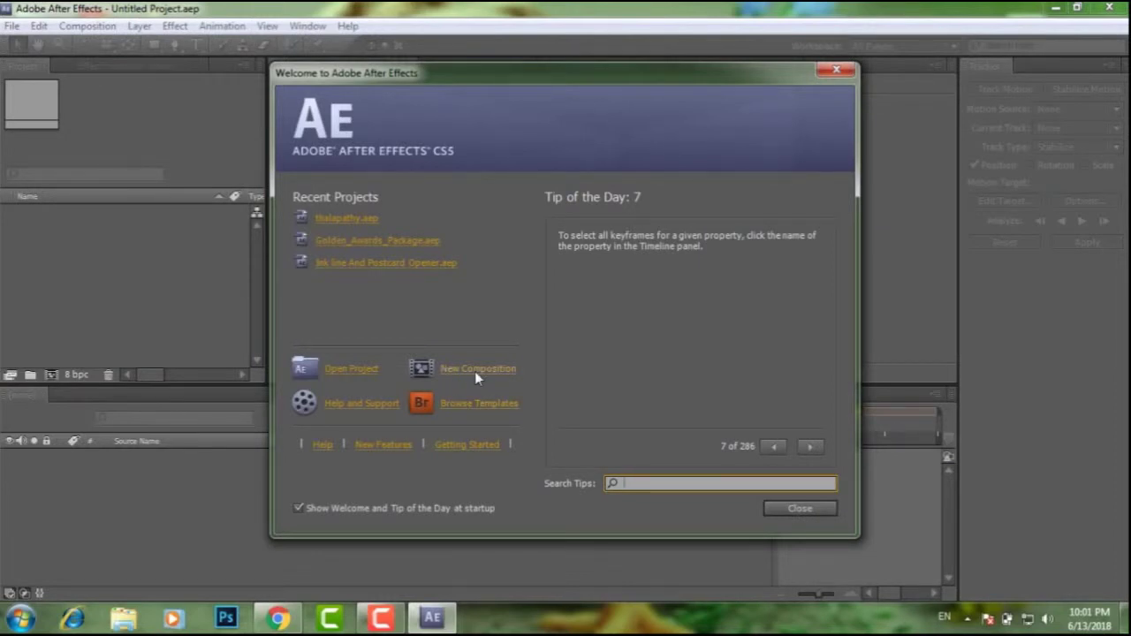
Create Comp 1 using the HDTV 1080 29.97 preset with a 0;00;30;00 duration
{"action": "left_click_drag", "start_coordinate": [408, 345], "coordinate": [535, 393]}
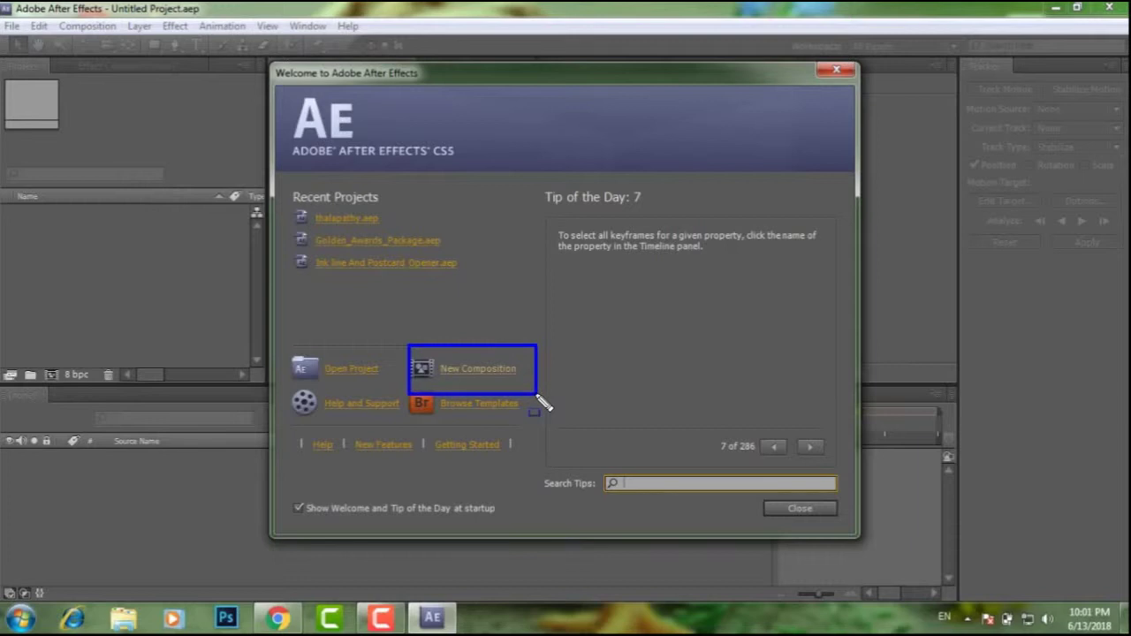
{"action": "left_click", "coordinate": [482, 369]}
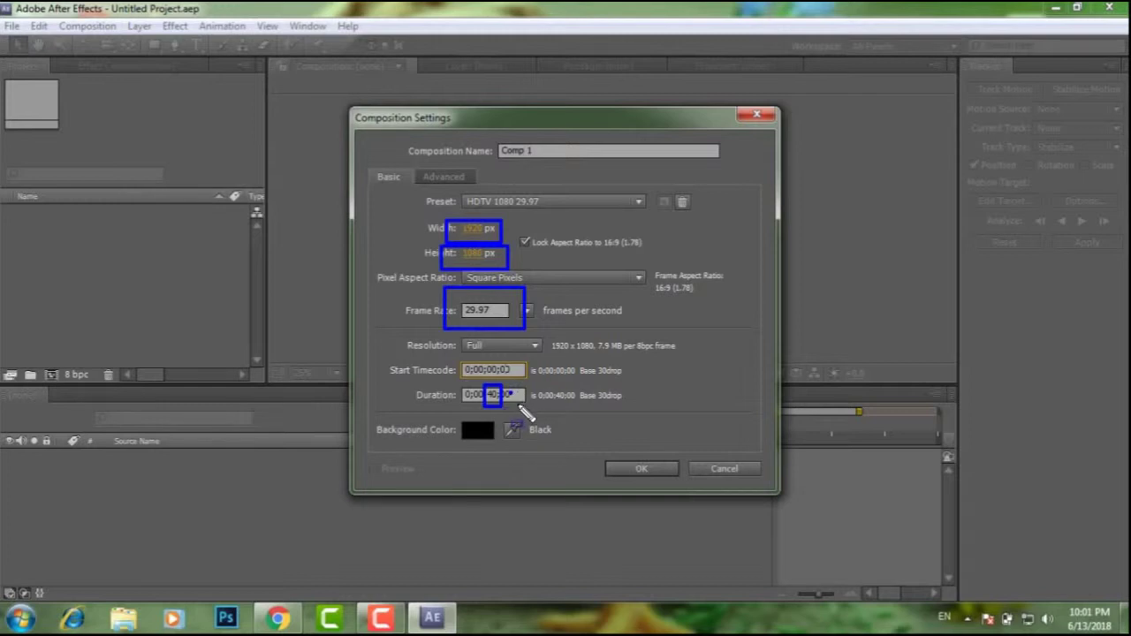
{"action": "left_click", "coordinate": [497, 394]}
{"action": "key", "text": "BackSpace"}
{"action": "key", "text": "BackSpace"}
{"action": "type", "text": "30"}
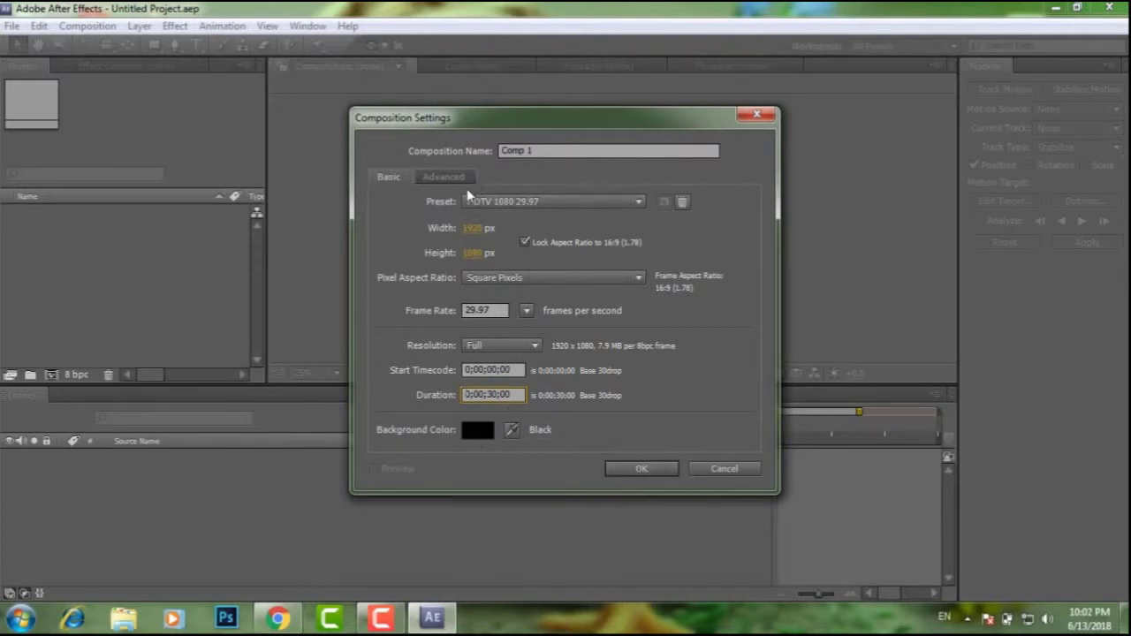
{"action": "left_click_drag", "start_coordinate": [466, 195], "coordinate": [586, 213]}
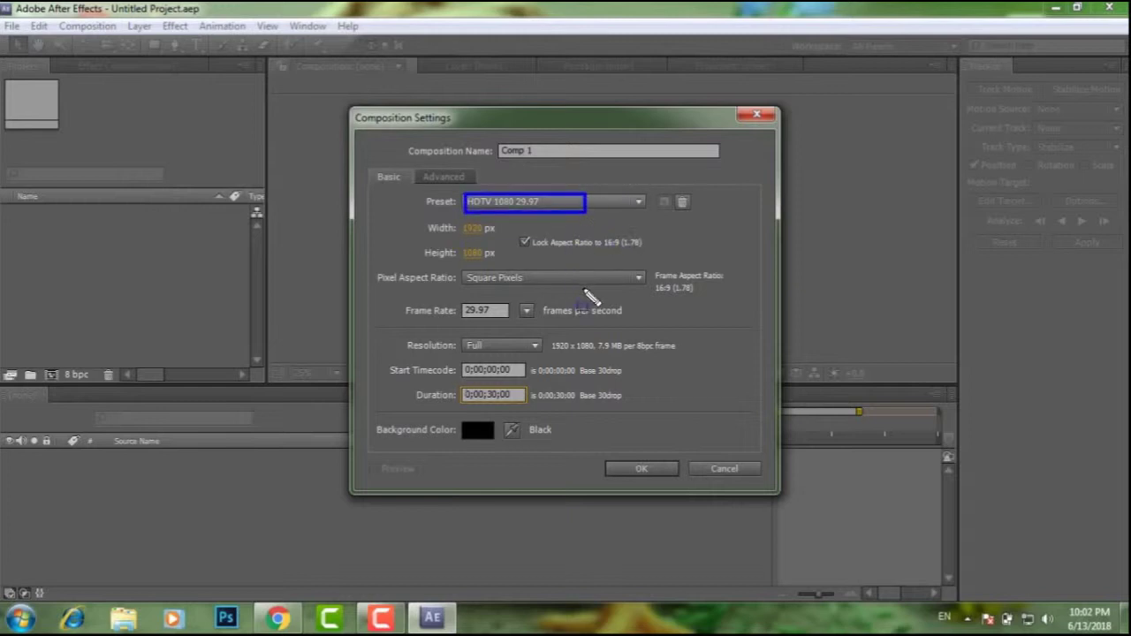
{"action": "key", "text": "Escape"}
{"action": "left_click", "coordinate": [642, 469]}
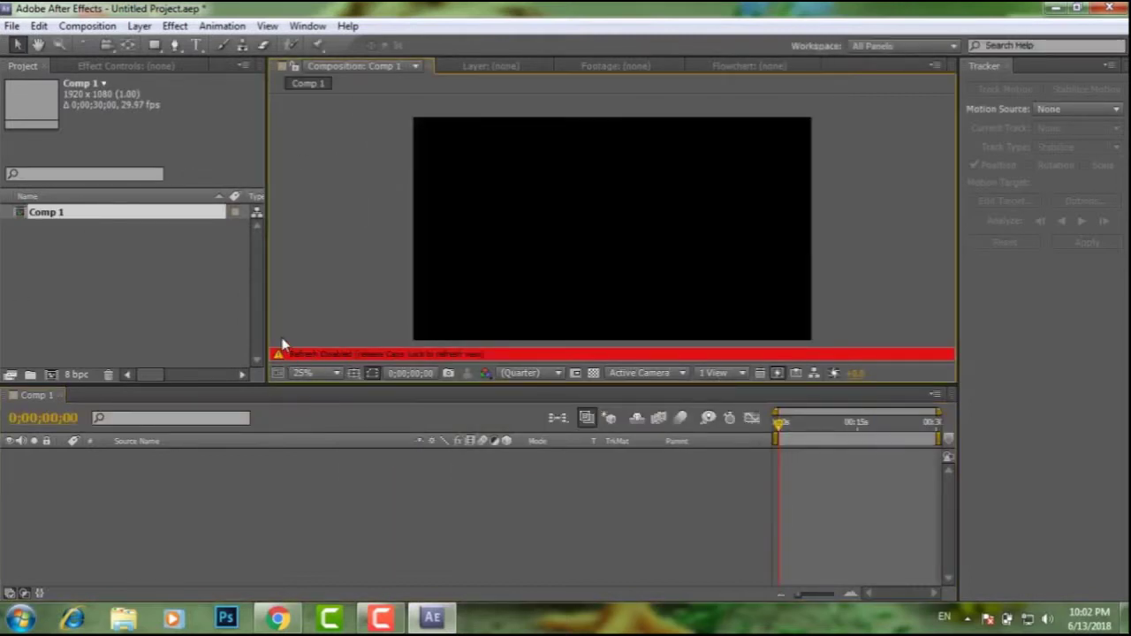
Release Caps Lock to resume viewer refresh, cancel the Import File dialog, and minimize After Effects
{"action": "left_click_drag", "start_coordinate": [317, 359], "coordinate": [546, 370]}
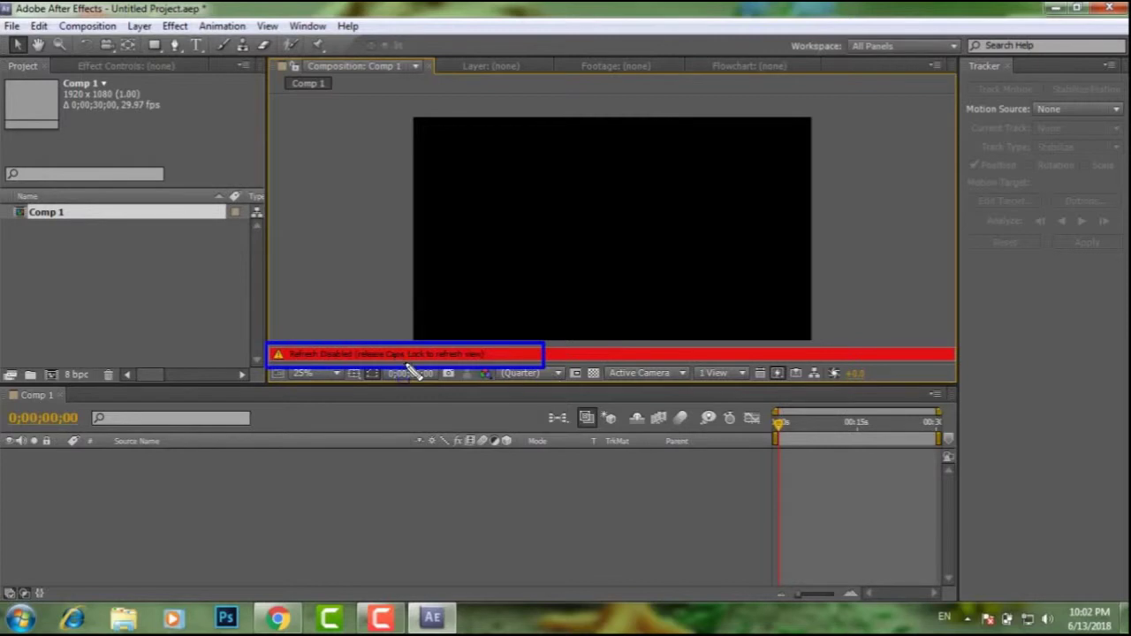
{"action": "key", "text": "Caps_Lock"}
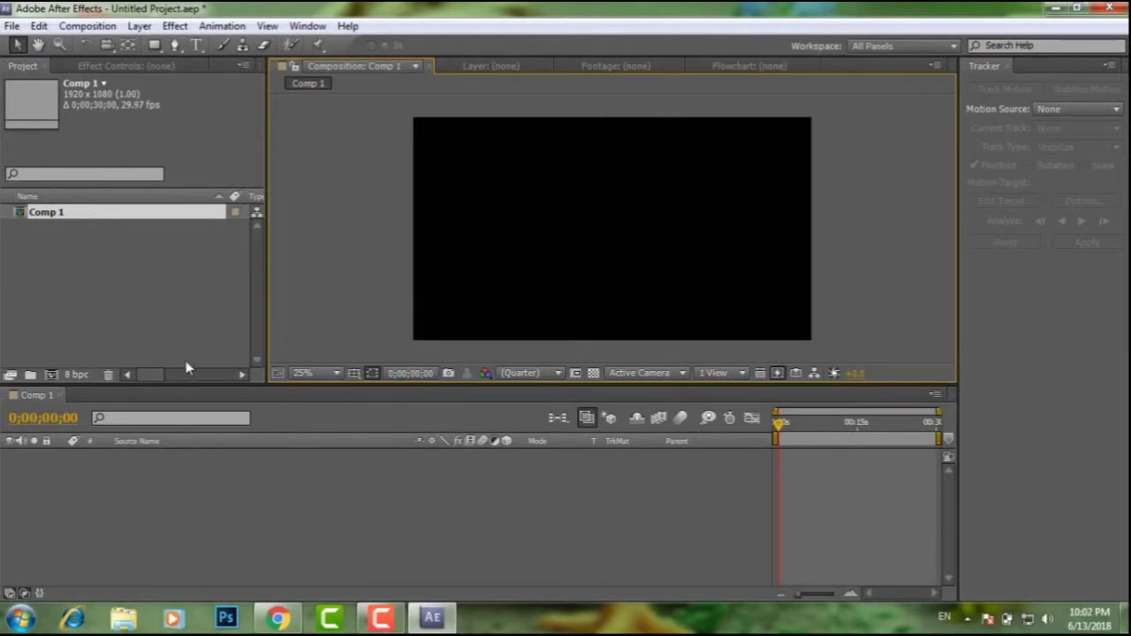
{"action": "double_click", "coordinate": [140, 300]}
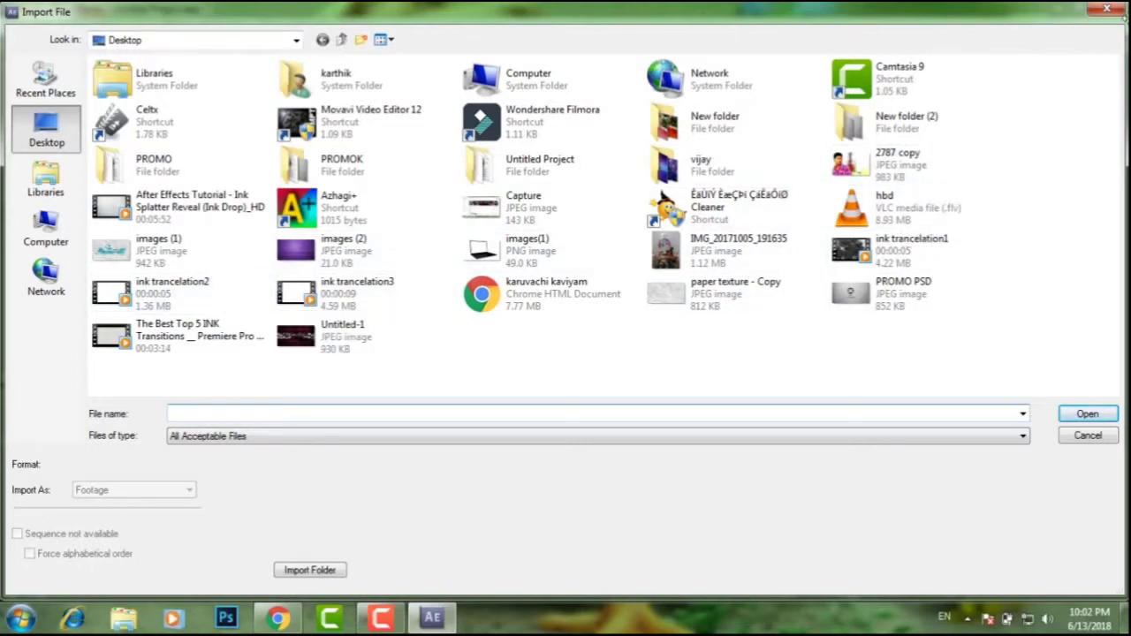
{"action": "left_click", "coordinate": [1107, 11]}
{"action": "left_click", "coordinate": [1056, 11]}
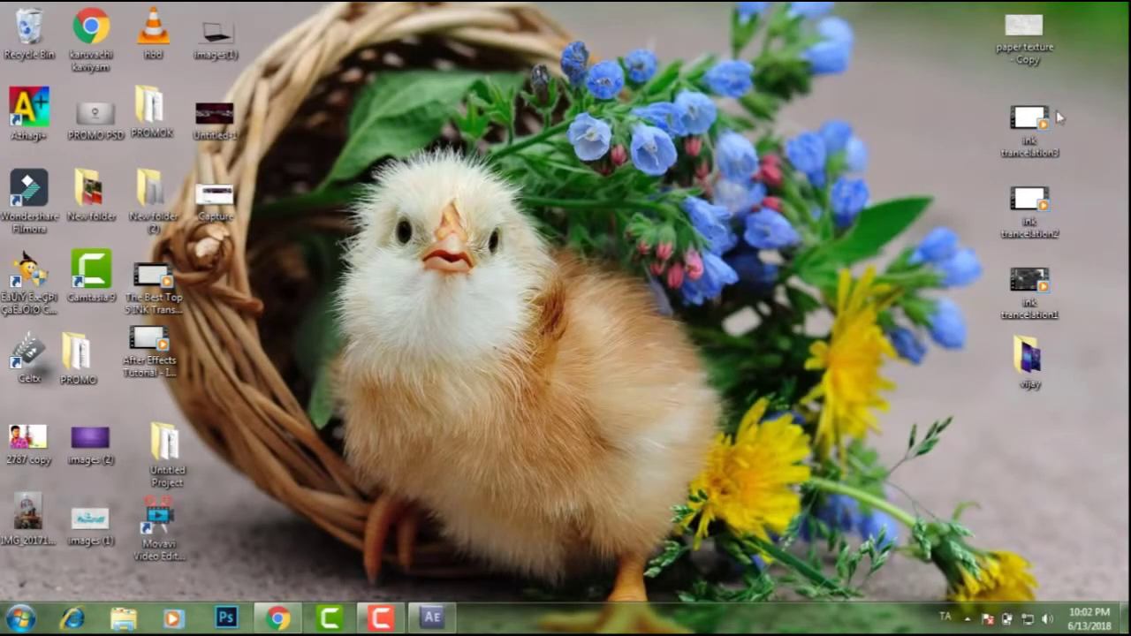
{"action": "double_click", "coordinate": [1044, 47]}
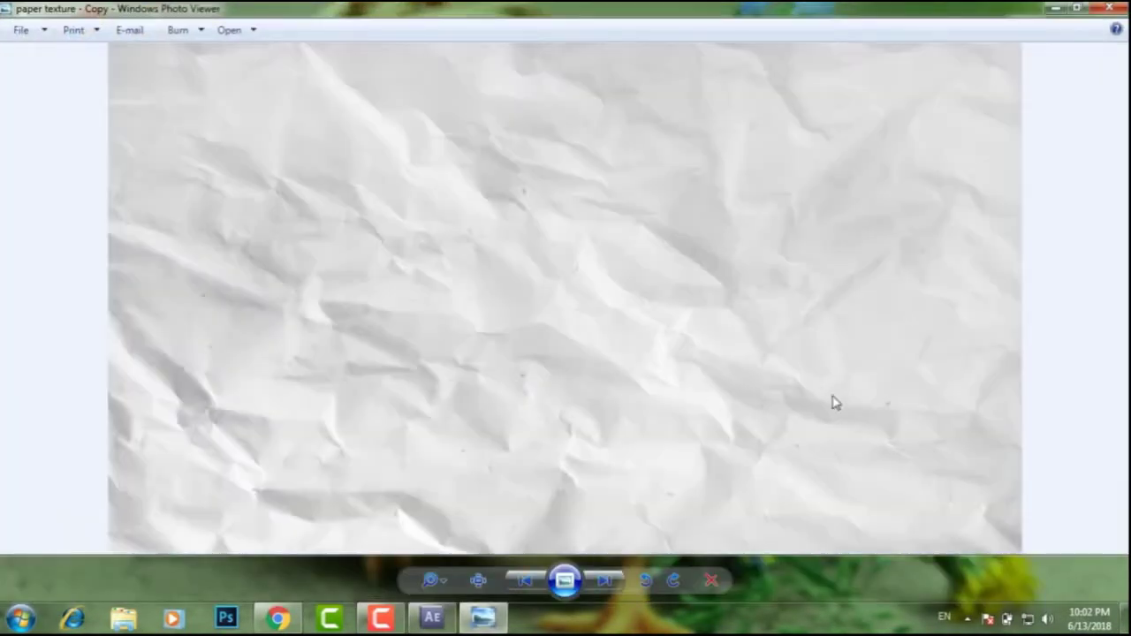
{"action": "left_click", "coordinate": [1110, 7]}
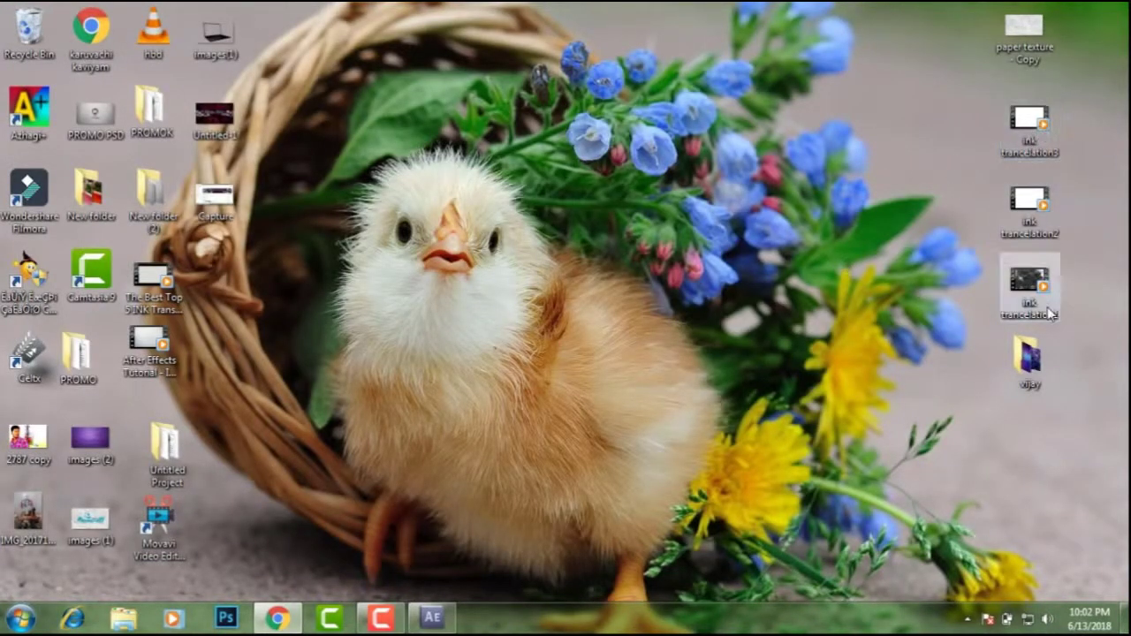
{"action": "left_click", "coordinate": [1036, 376]}
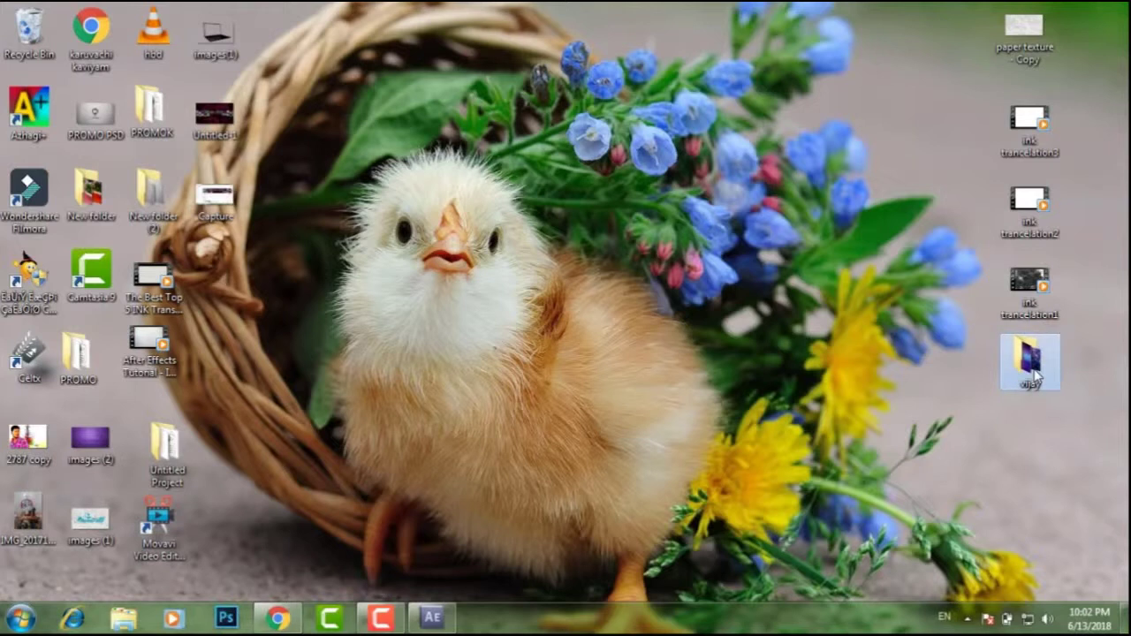
{"action": "left_click_drag", "start_coordinate": [946, 36], "coordinate": [1096, 233]}
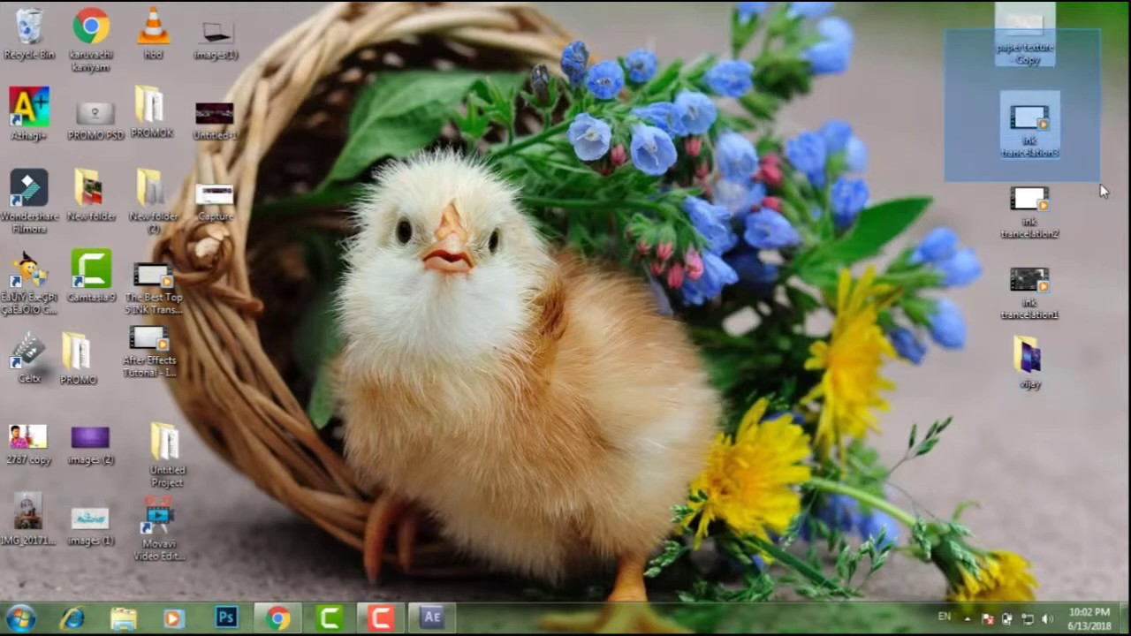
{"action": "left_click_drag", "start_coordinate": [1096, 236], "coordinate": [1096, 291]}
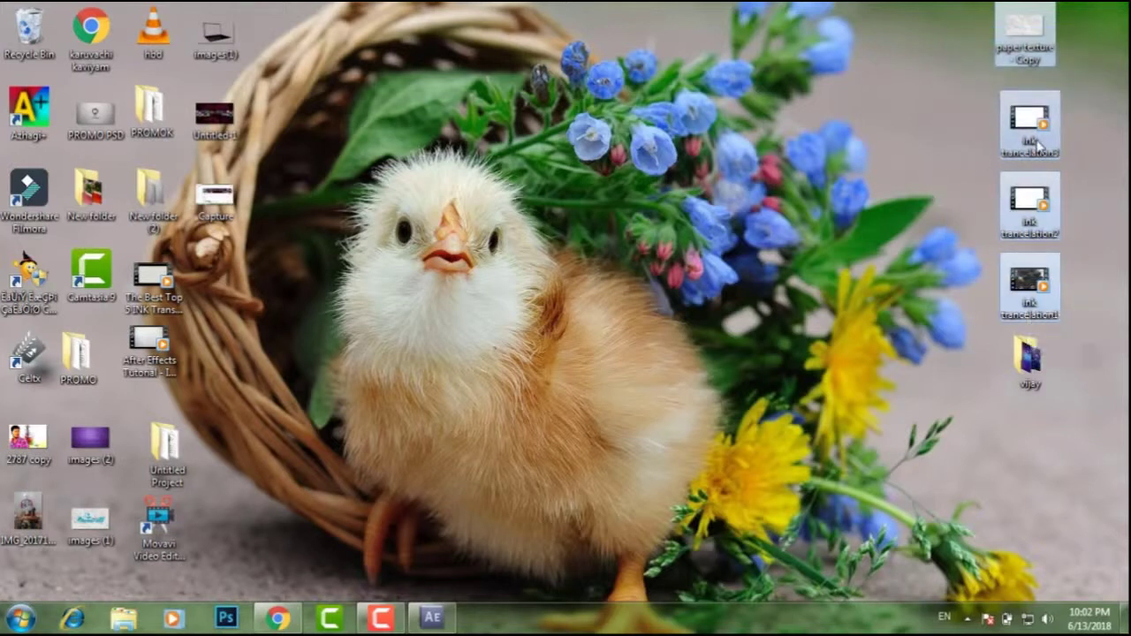
{"action": "left_click", "coordinate": [1039, 143]}
{"action": "left_click", "coordinate": [1039, 143]}
{"action": "left_click", "coordinate": [1036, 115]}
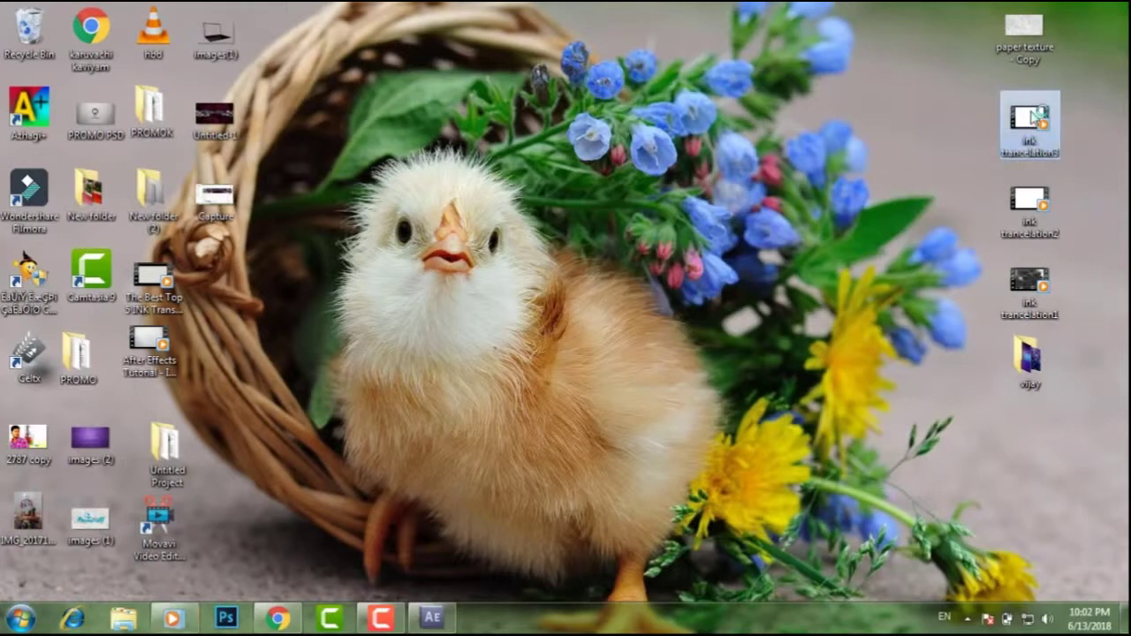
{"action": "double_click", "coordinate": [1036, 115]}
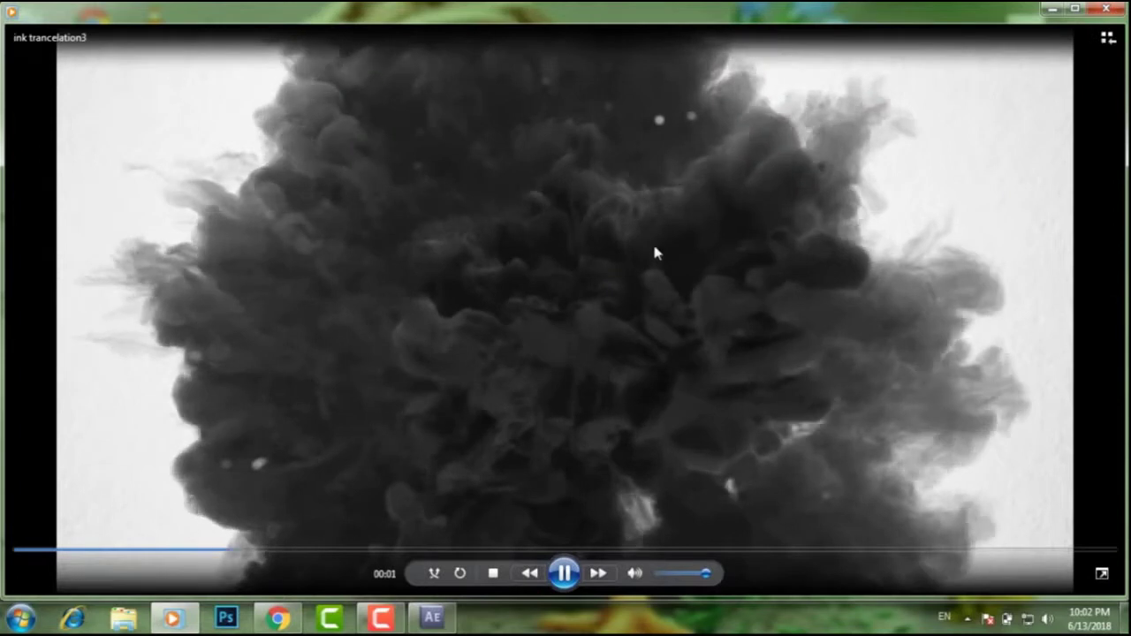
{"action": "left_click", "coordinate": [1105, 11]}
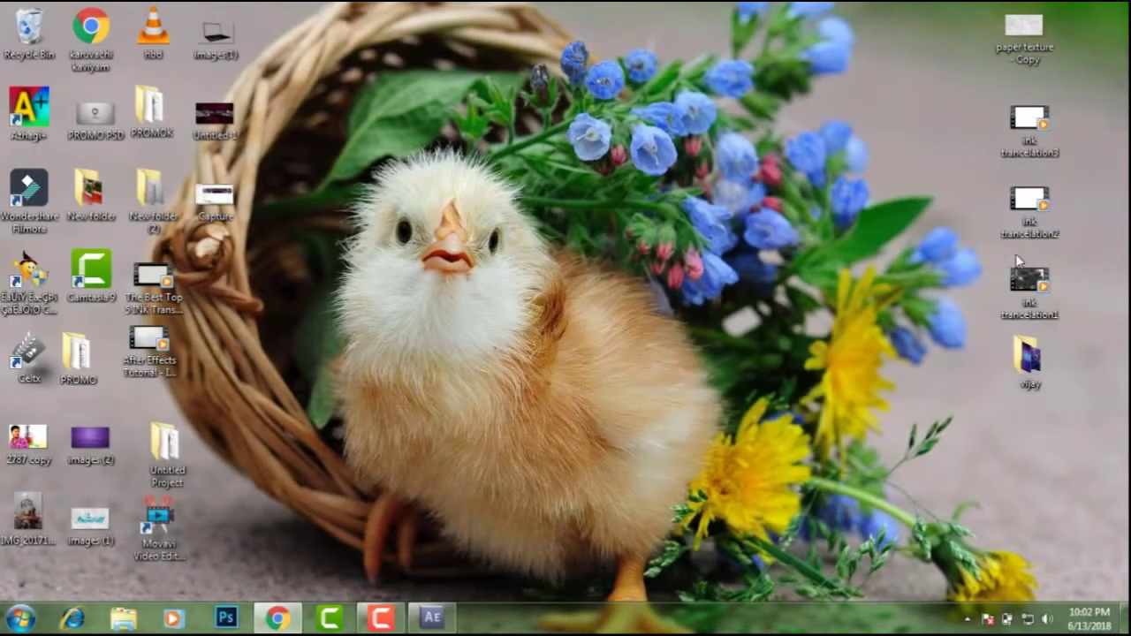
{"action": "left_click_drag", "start_coordinate": [967, 105], "coordinate": [1124, 321]}
{"action": "left_click", "coordinate": [1027, 358]}
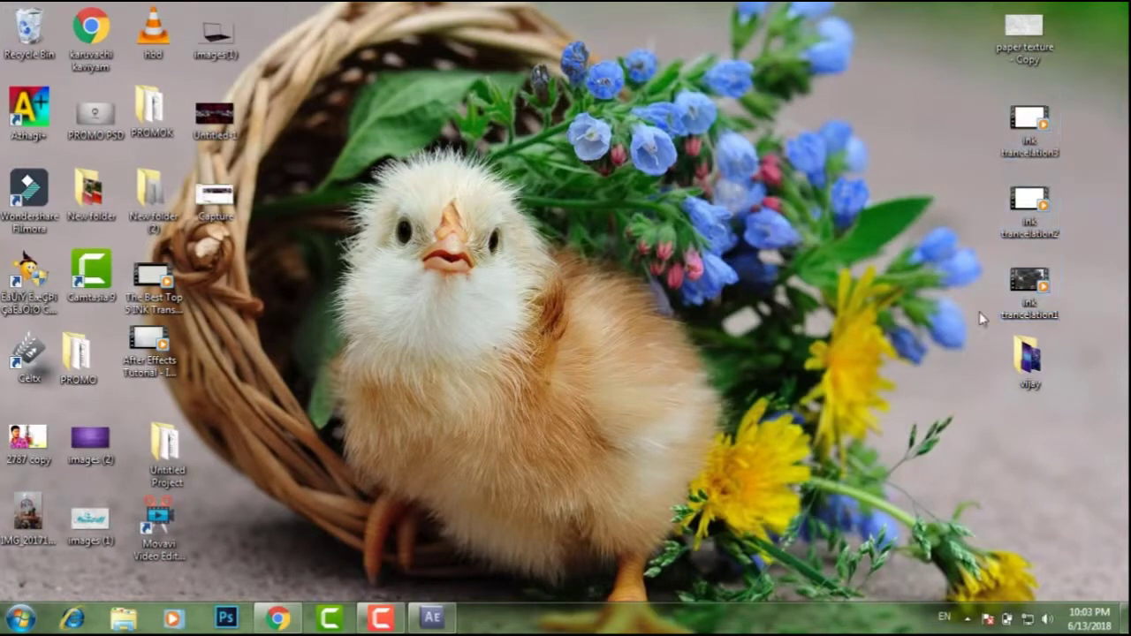
{"action": "double_click", "coordinate": [1028, 358]}
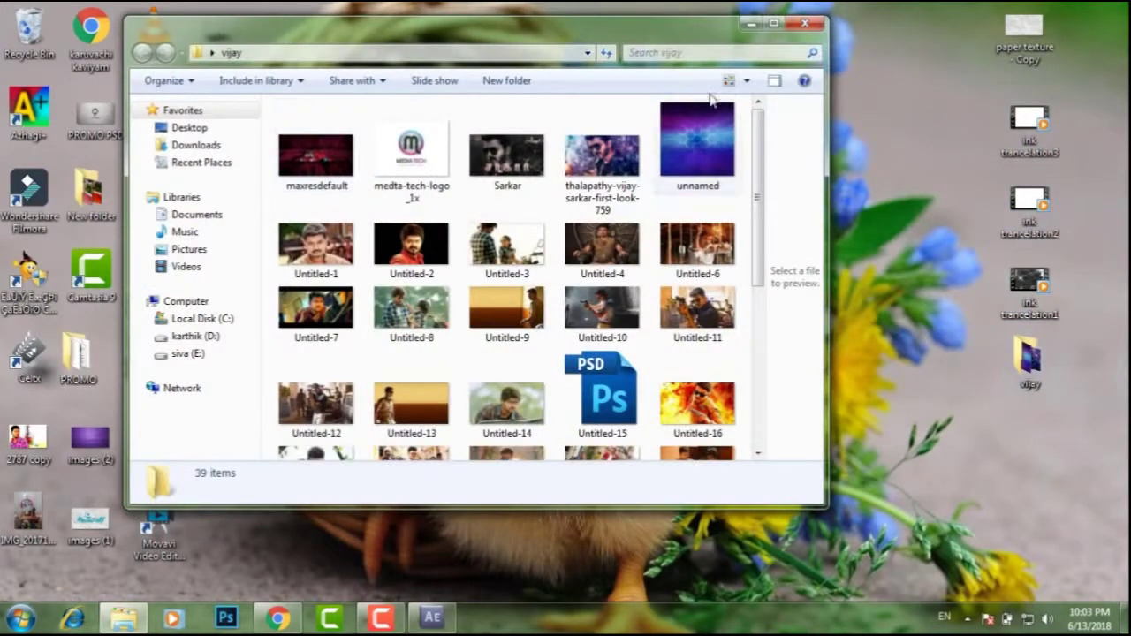
{"action": "left_click", "coordinate": [815, 23]}
{"action": "left_click_drag", "start_coordinate": [974, 4], "coordinate": [1085, 416]}
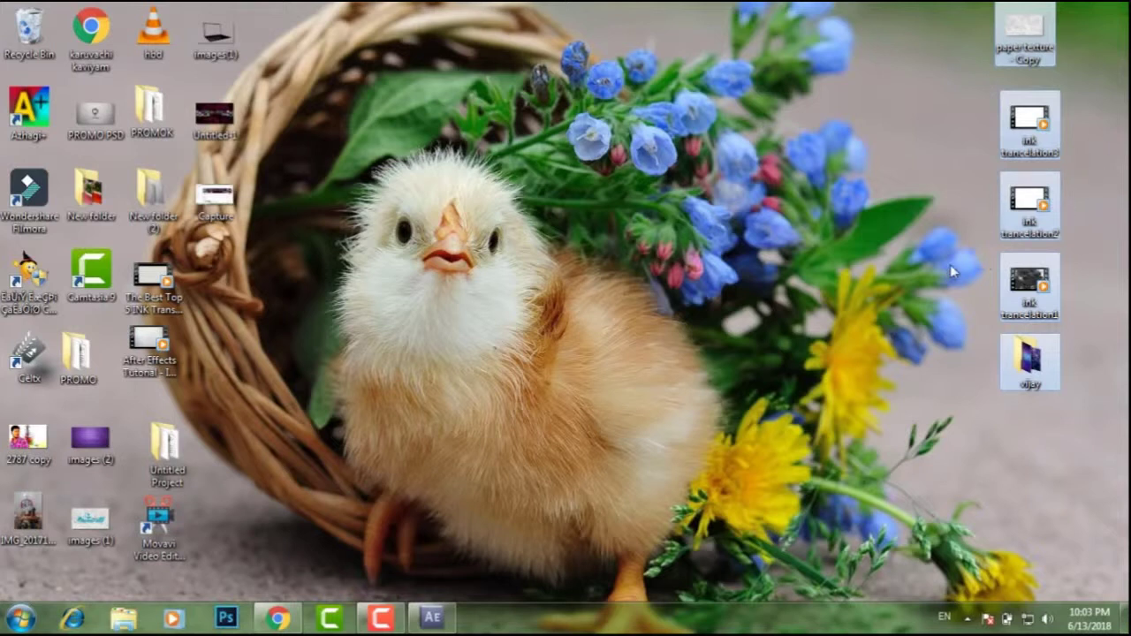
{"action": "left_click", "coordinate": [1059, 272]}
{"action": "mouse_move", "coordinate": [944, 18]}
{"action": "left_mouse_down"}
{"action": "mouse_move", "coordinate": [1070, 291]}
{"action": "mouse_move", "coordinate": [349, 602]}
{"action": "mouse_move", "coordinate": [112, 262]}
{"action": "mouse_move", "coordinate": [88, 268]}
{"action": "left_mouse_up"}
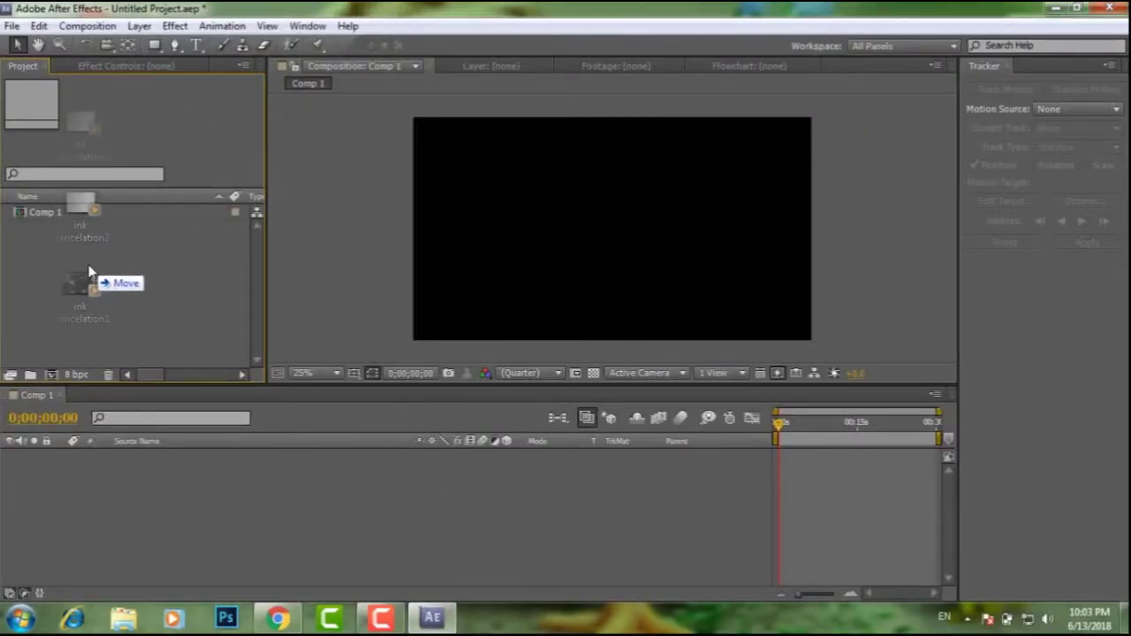
Drag the paper texture image and three ink trancelation clips from the desktop into the Project panel
{"action": "mouse_move", "coordinate": [78, 273]}
{"action": "left_mouse_down"}
{"action": "mouse_move", "coordinate": [163, 310]}
{"action": "mouse_move", "coordinate": [95, 301]}
{"action": "left_mouse_up"}
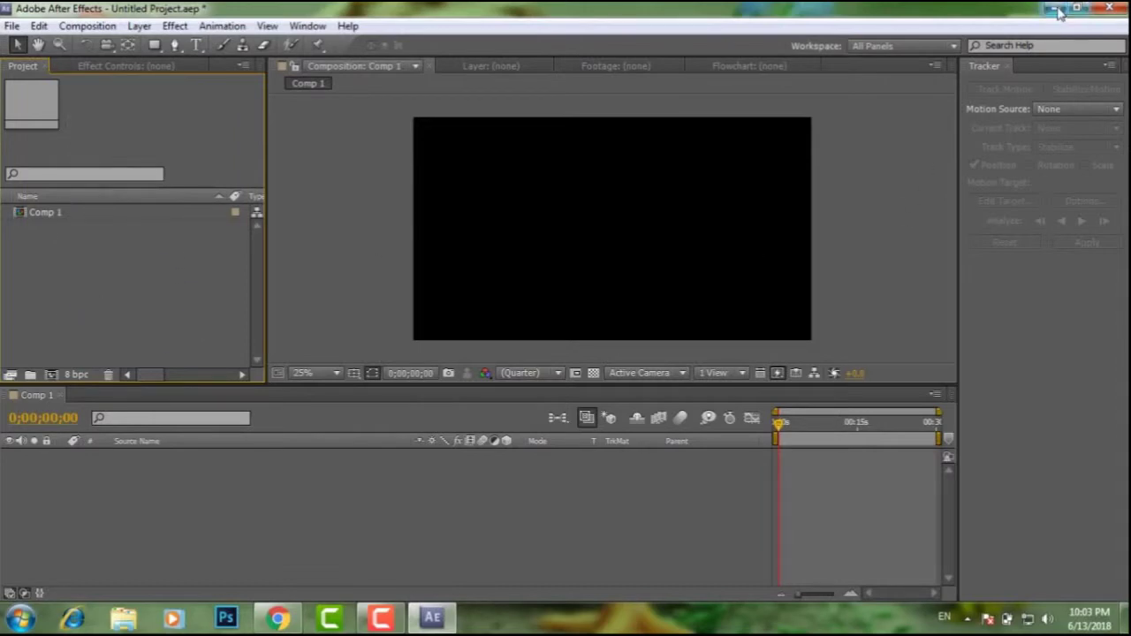
{"action": "left_click", "coordinate": [1054, 8]}
{"action": "mouse_move", "coordinate": [966, 30]}
{"action": "left_mouse_down"}
{"action": "mouse_move", "coordinate": [1061, 309]}
{"action": "mouse_move", "coordinate": [261, 610]}
{"action": "left_mouse_up"}
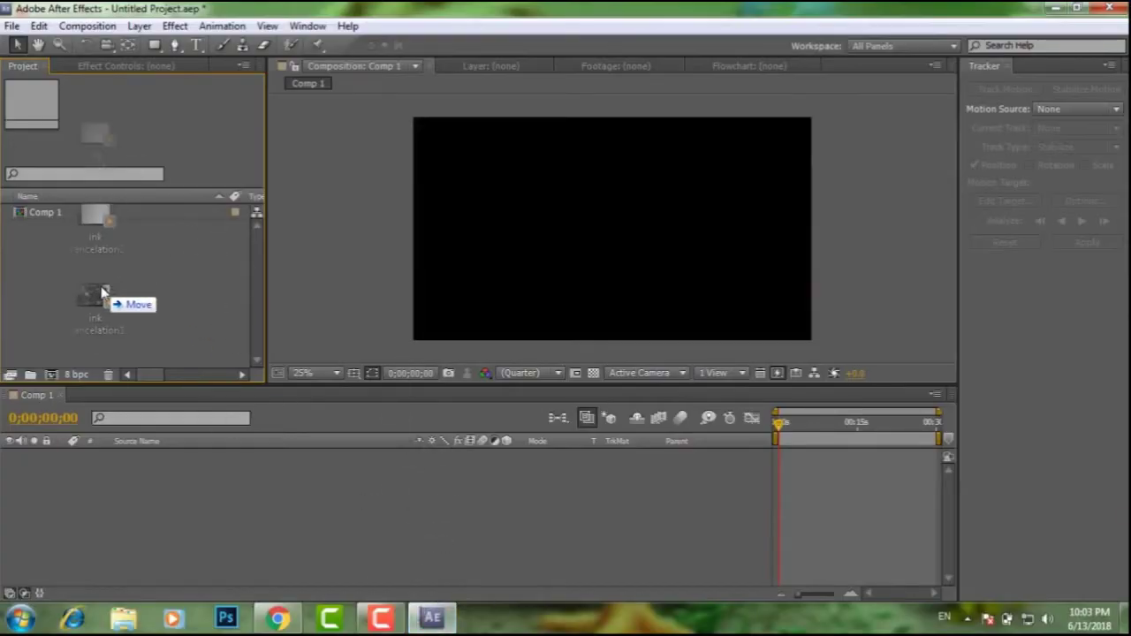
{"action": "left_click_drag", "start_coordinate": [261, 610], "coordinate": [93, 281]}
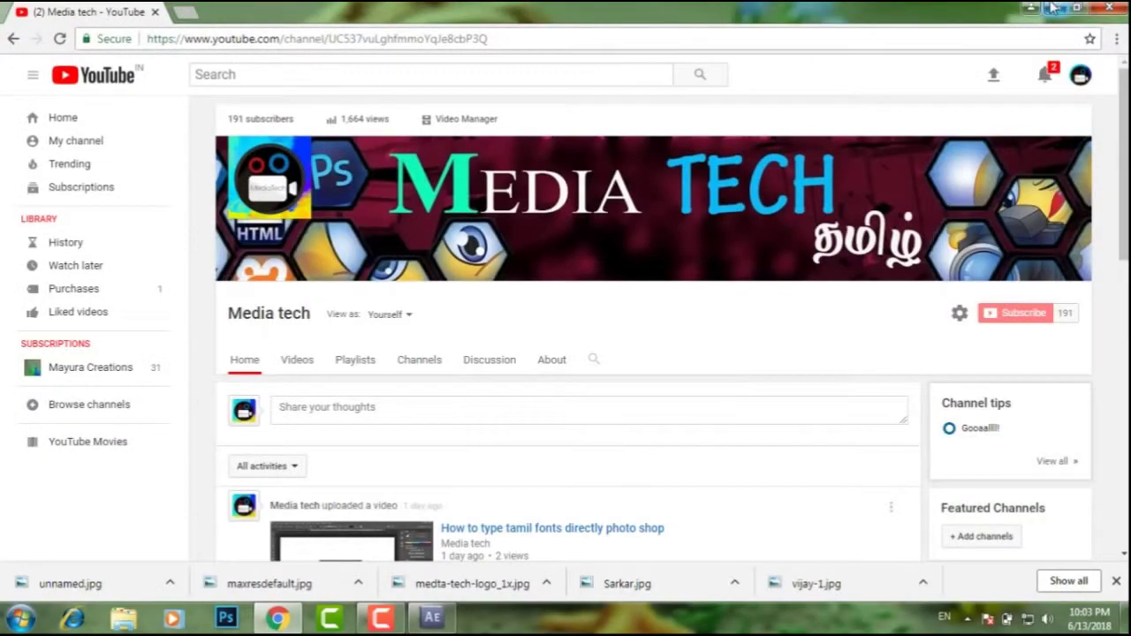
{"action": "left_click", "coordinate": [1054, 8]}
Open the vijay folder maximized, with the preview pane shrunk to widen the thumbnails
{"action": "double_click", "coordinate": [1027, 358]}
{"action": "left_click", "coordinate": [777, 20]}
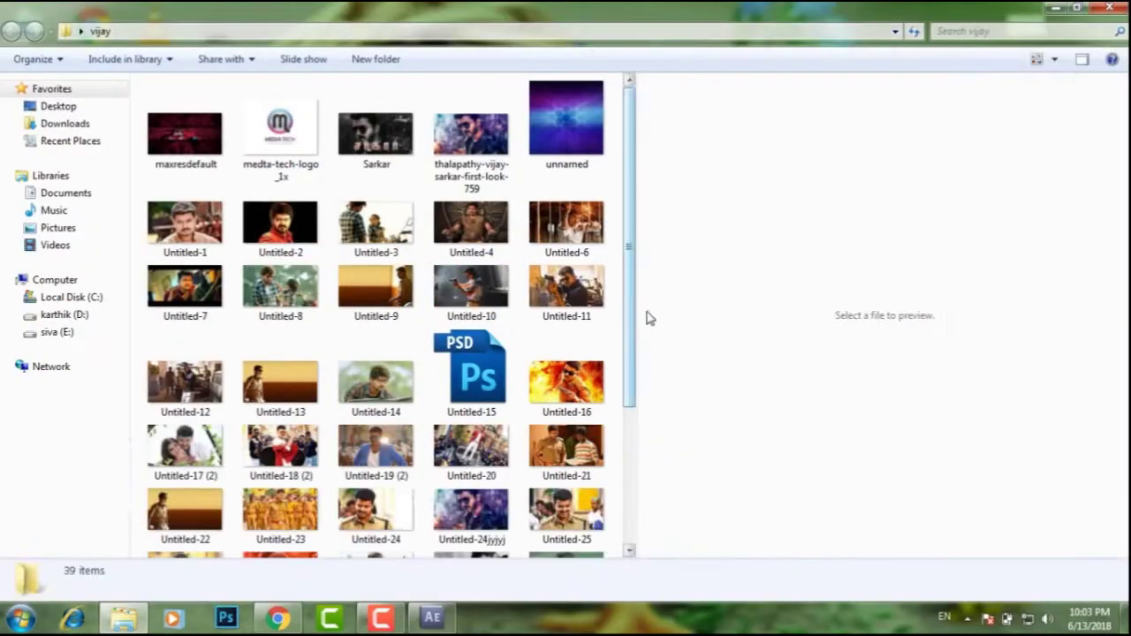
{"action": "left_click_drag", "start_coordinate": [636, 311], "coordinate": [1074, 318]}
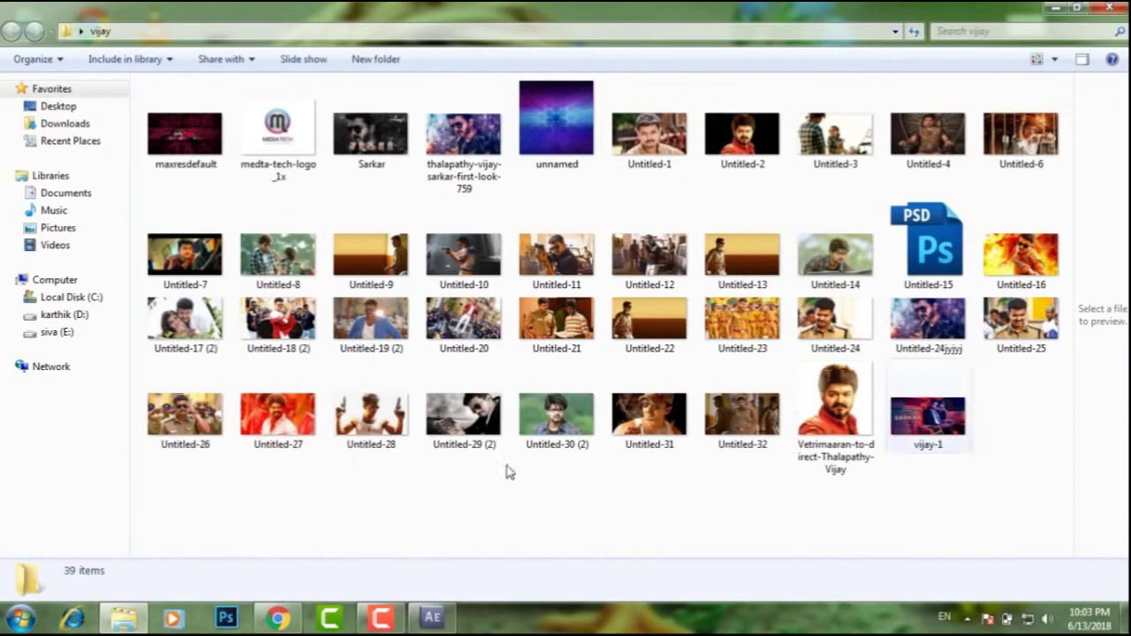
Select vijay-1, Untitled-10, Untitled-8, Untitled-25 and Untitled-26 together
{"action": "left_click", "coordinate": [936, 426]}
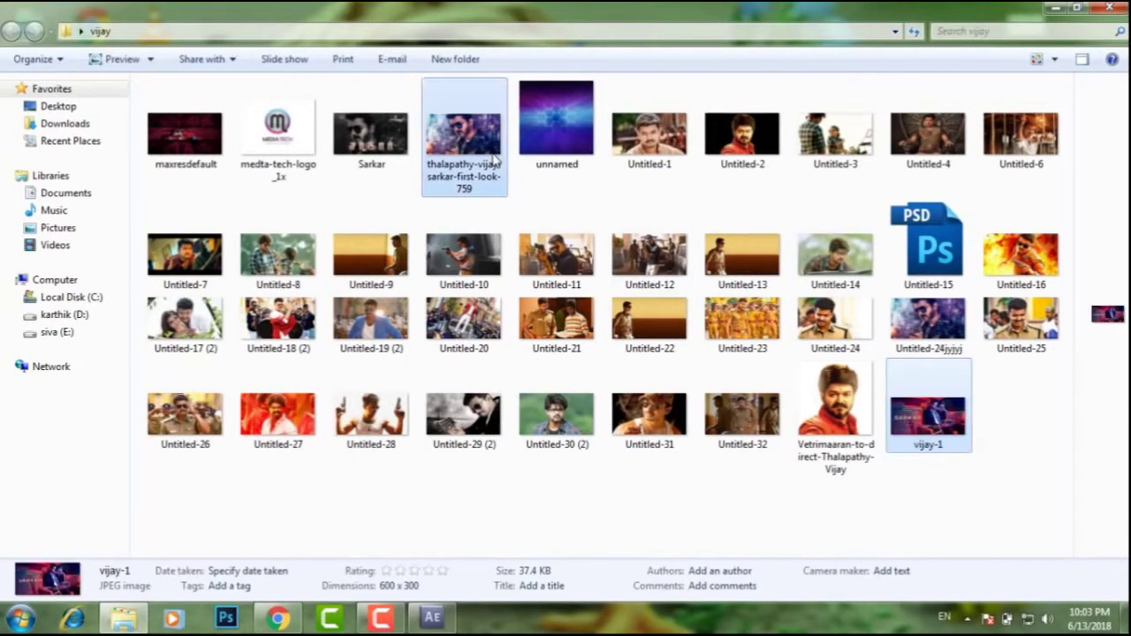
{"action": "left_click", "coordinate": [464, 137], "text": "ctrl"}
{"action": "left_click", "coordinate": [460, 132], "text": "ctrl"}
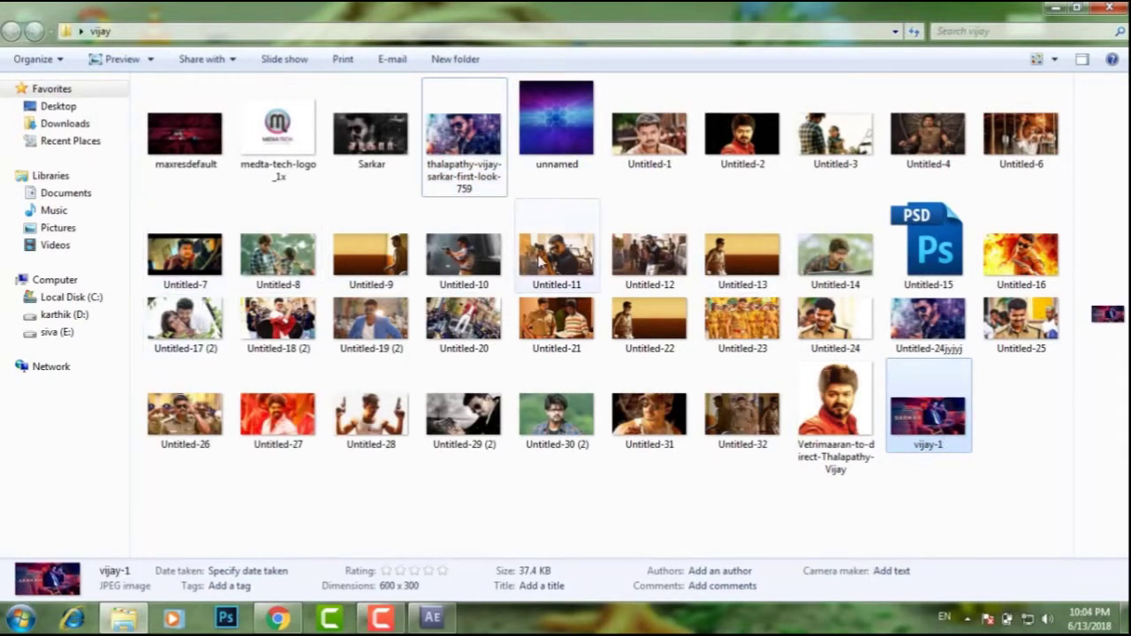
{"action": "left_click", "coordinate": [474, 257], "text": "ctrl"}
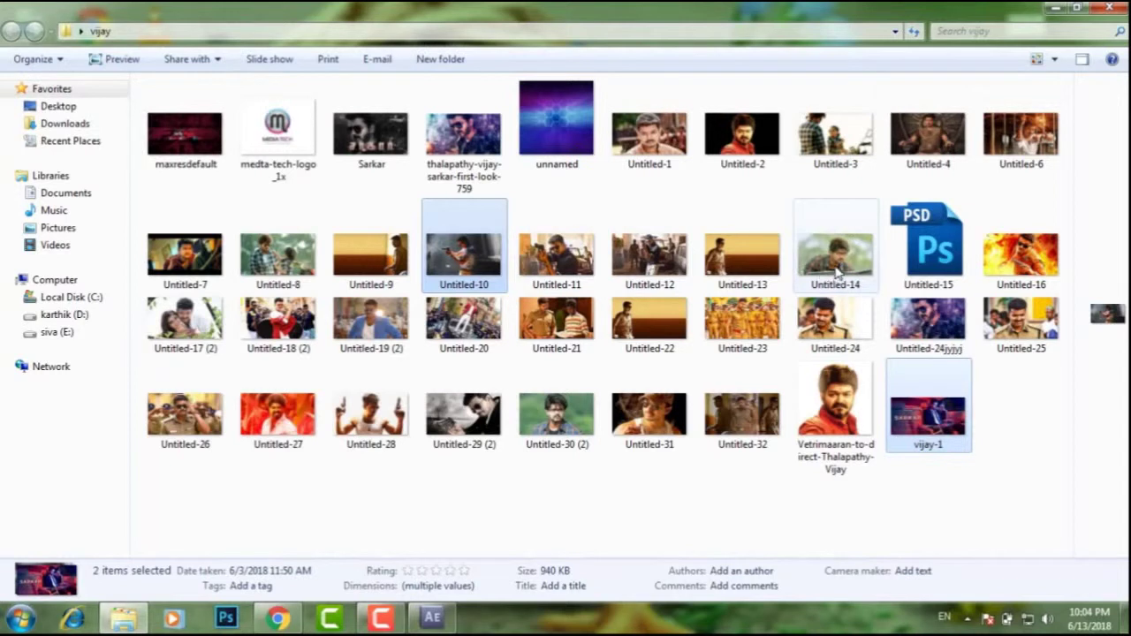
{"action": "left_click", "coordinate": [278, 260], "text": "ctrl"}
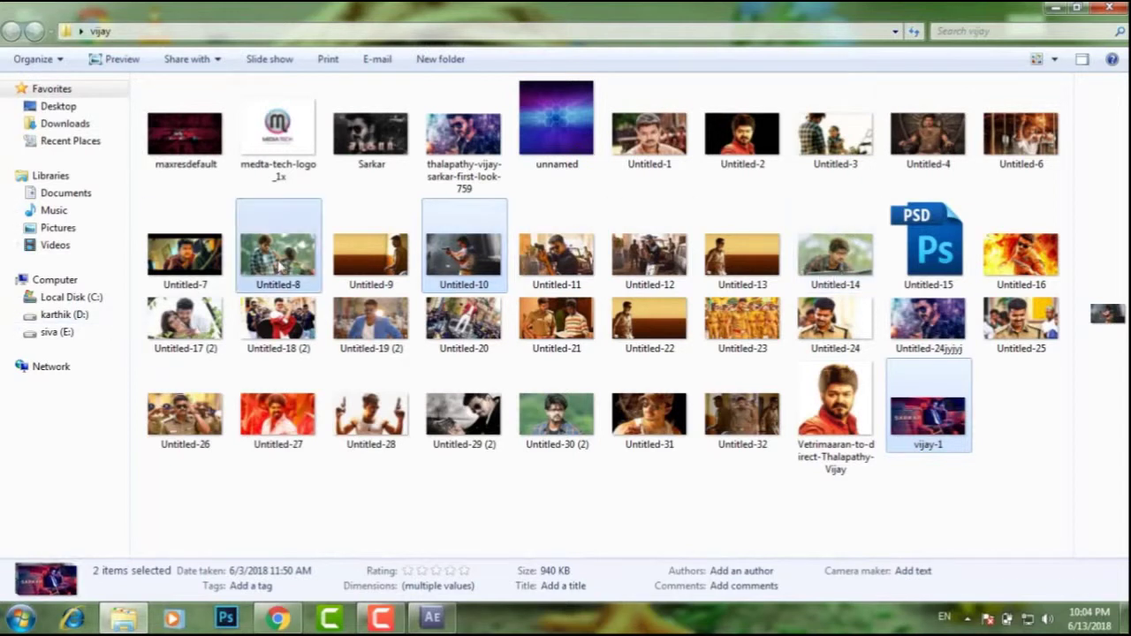
{"action": "left_click", "coordinate": [1034, 331], "text": "ctrl"}
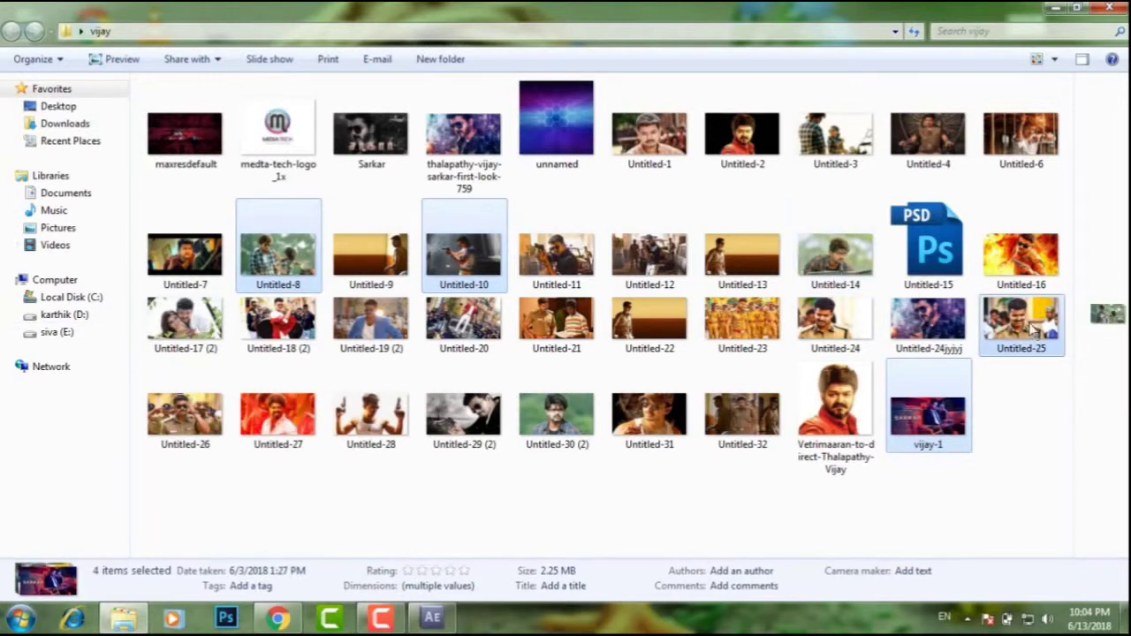
{"action": "left_click", "coordinate": [186, 422], "text": "ctrl"}
Import the five selected images into the project and preview vijay-1.jpg
{"action": "left_click_drag", "start_coordinate": [484, 251], "coordinate": [440, 621]}
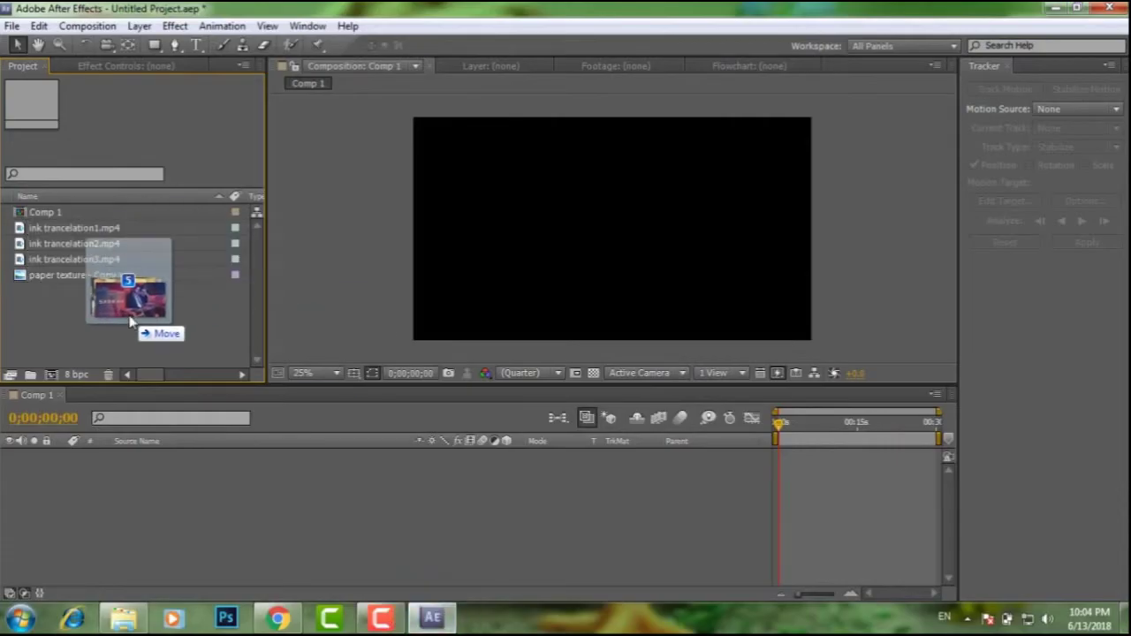
{"action": "left_click_drag", "start_coordinate": [430, 625], "coordinate": [133, 316]}
{"action": "double_click", "coordinate": [66, 299]}
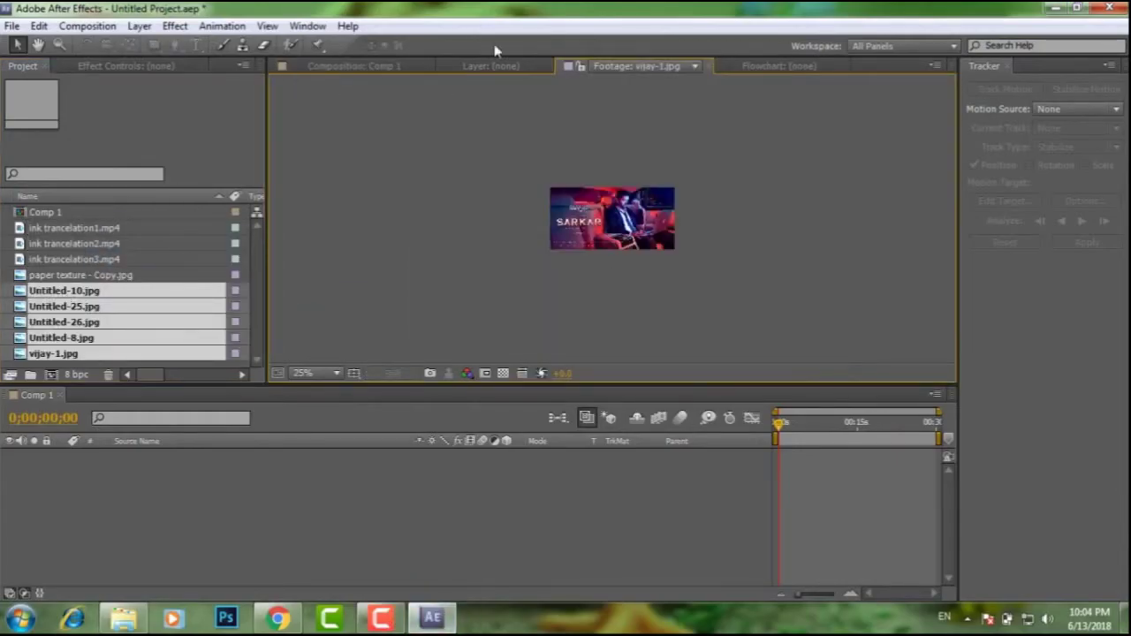
{"action": "scroll", "coordinate": [500, 68], "scroll_direction": "up", "scroll_amount": 2}
{"action": "scroll", "coordinate": [500, 68], "scroll_direction": "down", "scroll_amount": 2}
{"action": "scroll", "coordinate": [657, 179], "scroll_direction": "up", "scroll_amount": 1}
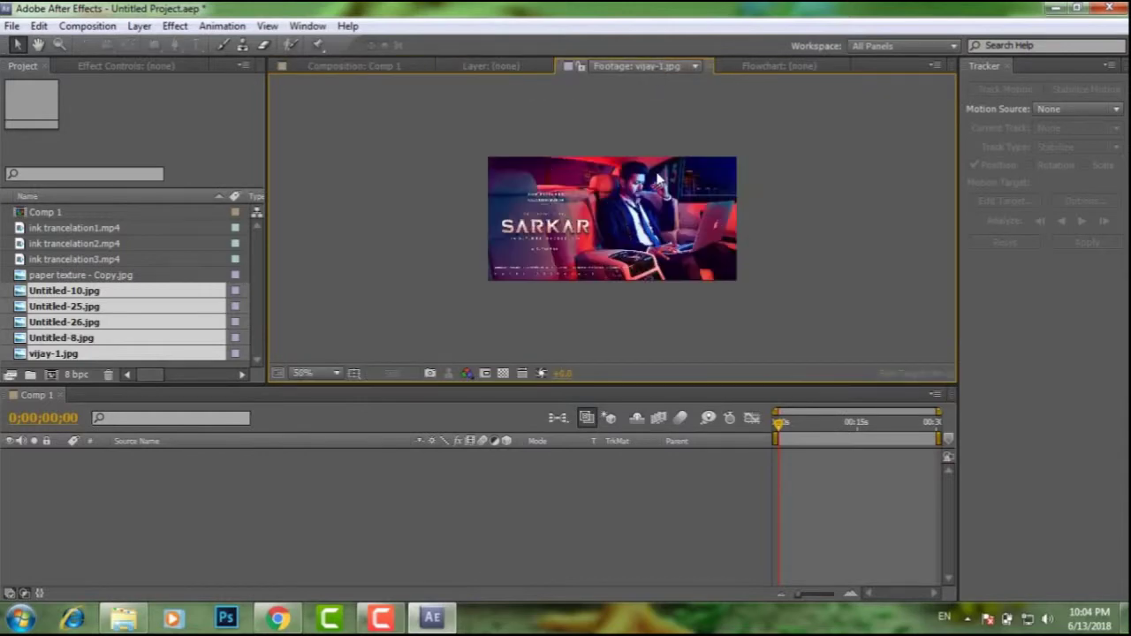
{"action": "scroll", "coordinate": [657, 180], "scroll_direction": "up", "scroll_amount": 1}
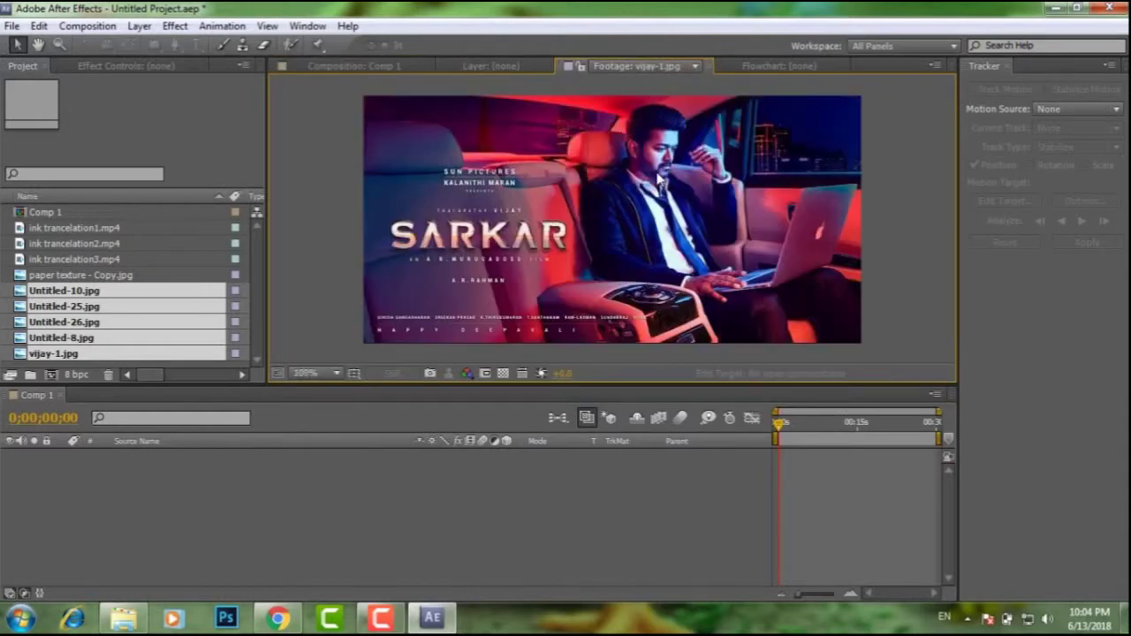
Preview the other imported images, ink trancelation1.mp4 and paper texture - Copy.jpg in turn
{"action": "left_click", "coordinate": [141, 274]}
{"action": "key", "text": "Down"}
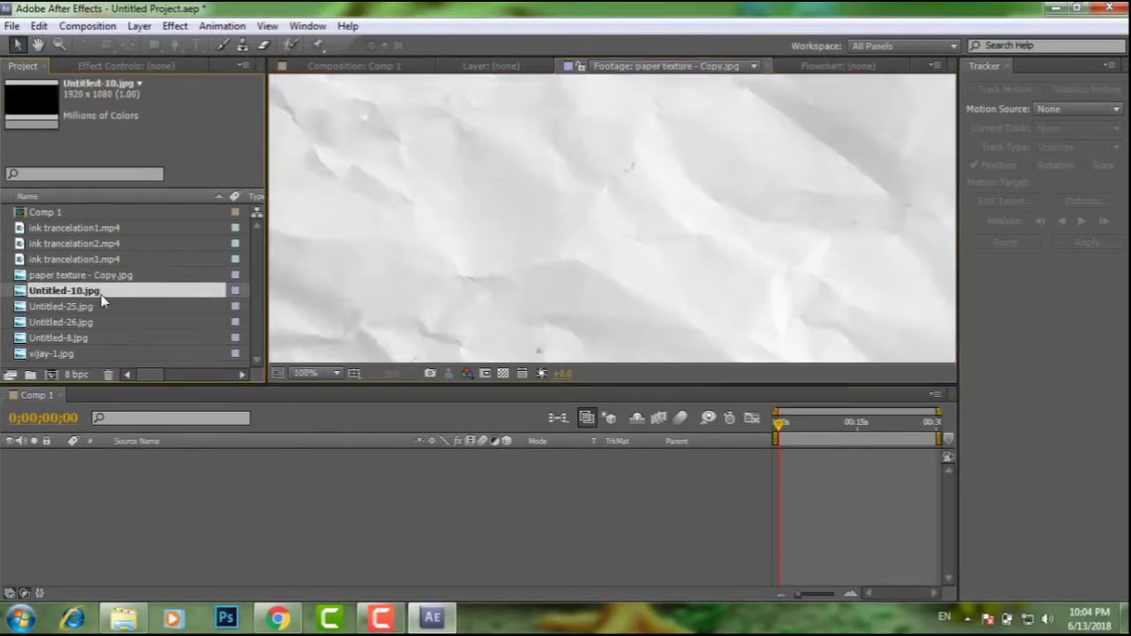
{"action": "key", "text": "Down"}
{"action": "key", "text": "Down"}
{"action": "key", "text": "Down"}
{"action": "key", "text": "Down"}
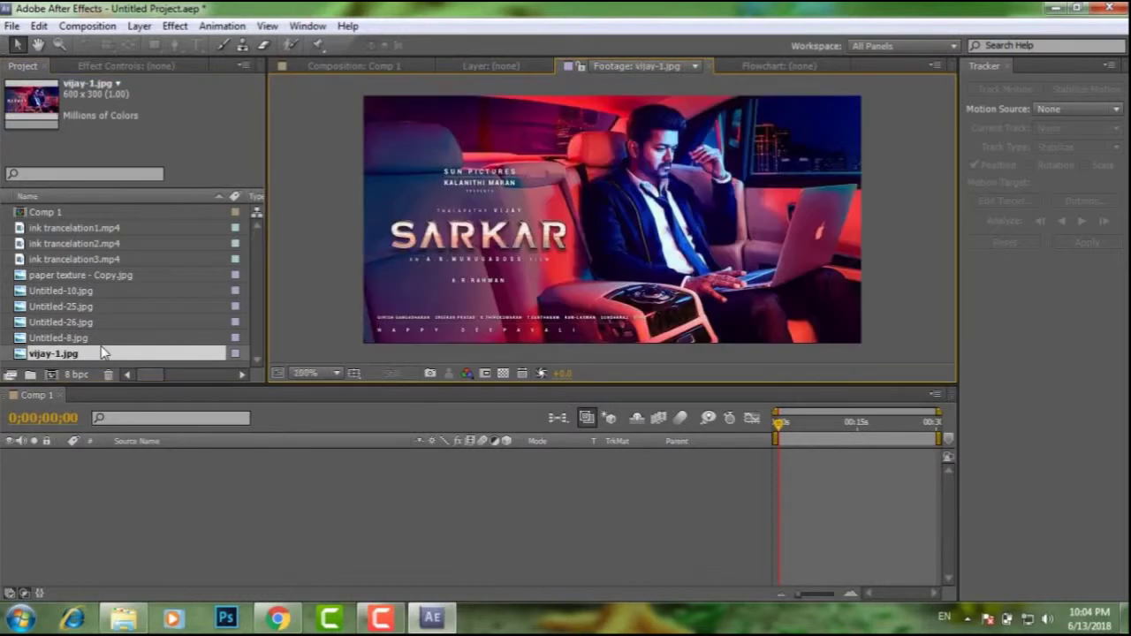
{"action": "left_click", "coordinate": [137, 258]}
{"action": "left_click", "coordinate": [135, 228]}
{"action": "left_click", "coordinate": [136, 225]}
{"action": "left_click", "coordinate": [125, 354]}
{"action": "left_click", "coordinate": [121, 275]}
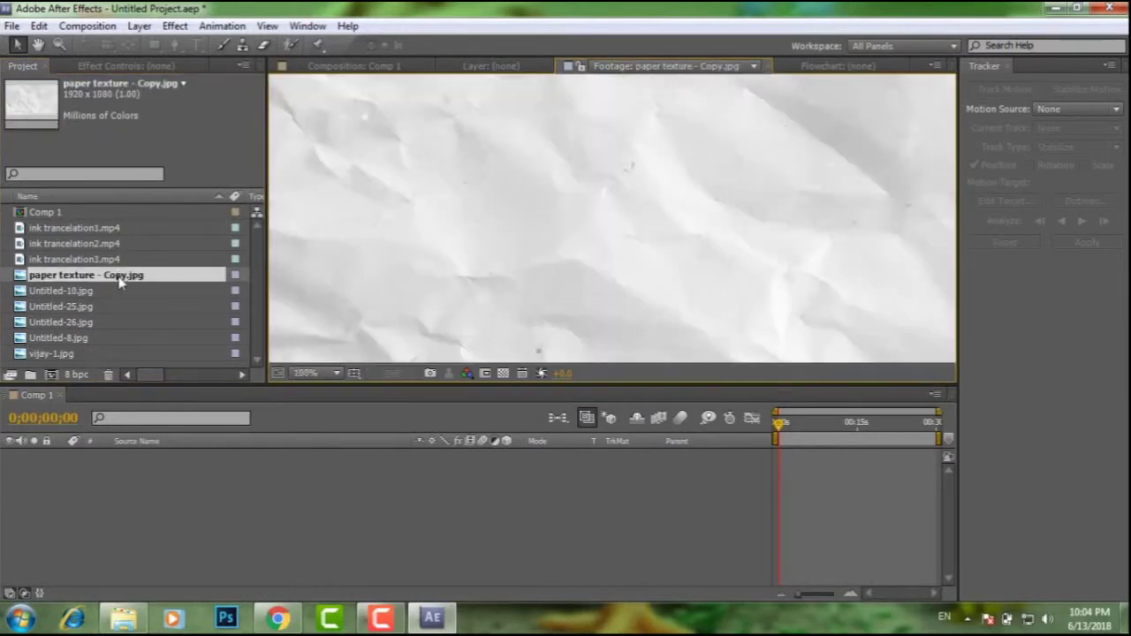
{"action": "left_click_drag", "start_coordinate": [288, 50], "coordinate": [425, 87]}
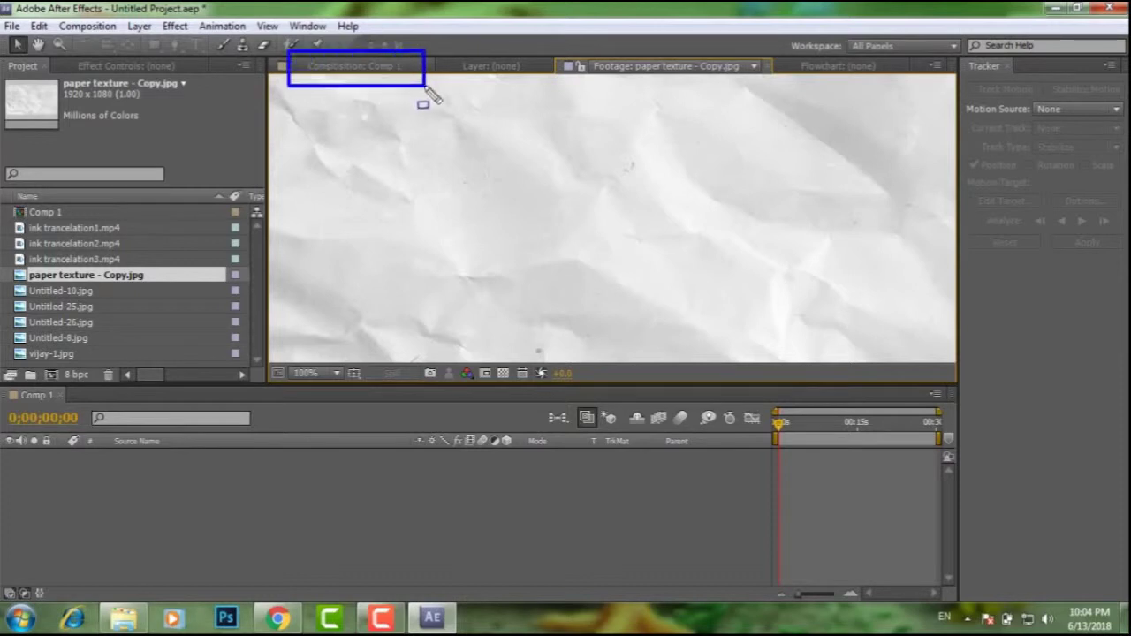
{"action": "left_click_drag", "start_coordinate": [9, 204], "coordinate": [103, 225]}
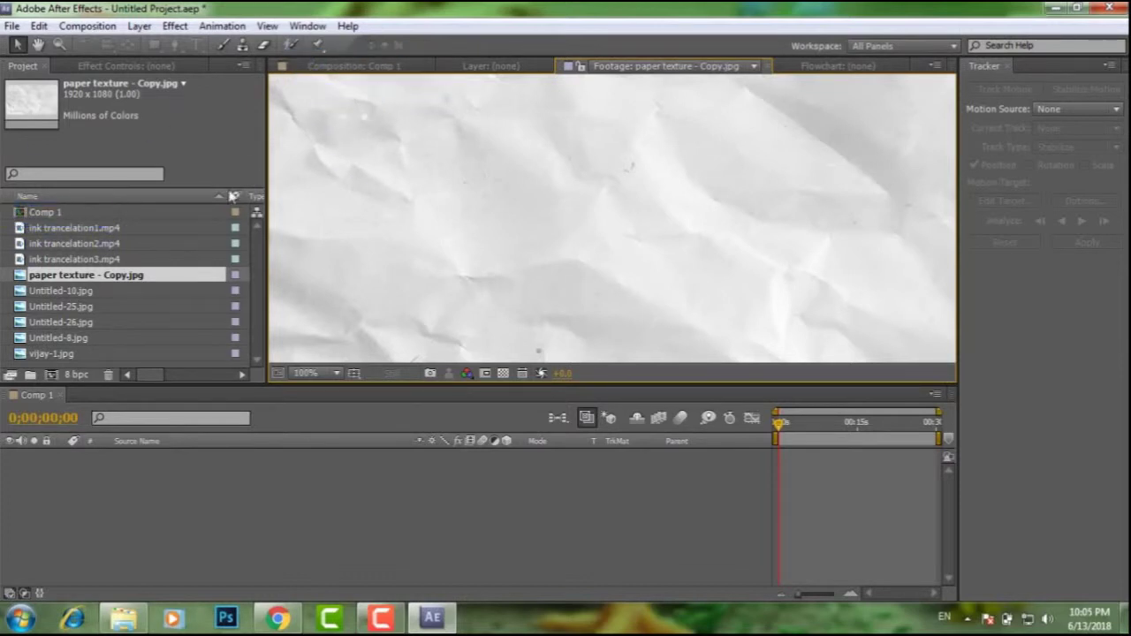
Add the paper texture and ink clip to Comp 1 as tests, then delete both layers
{"action": "left_click", "coordinate": [378, 70]}
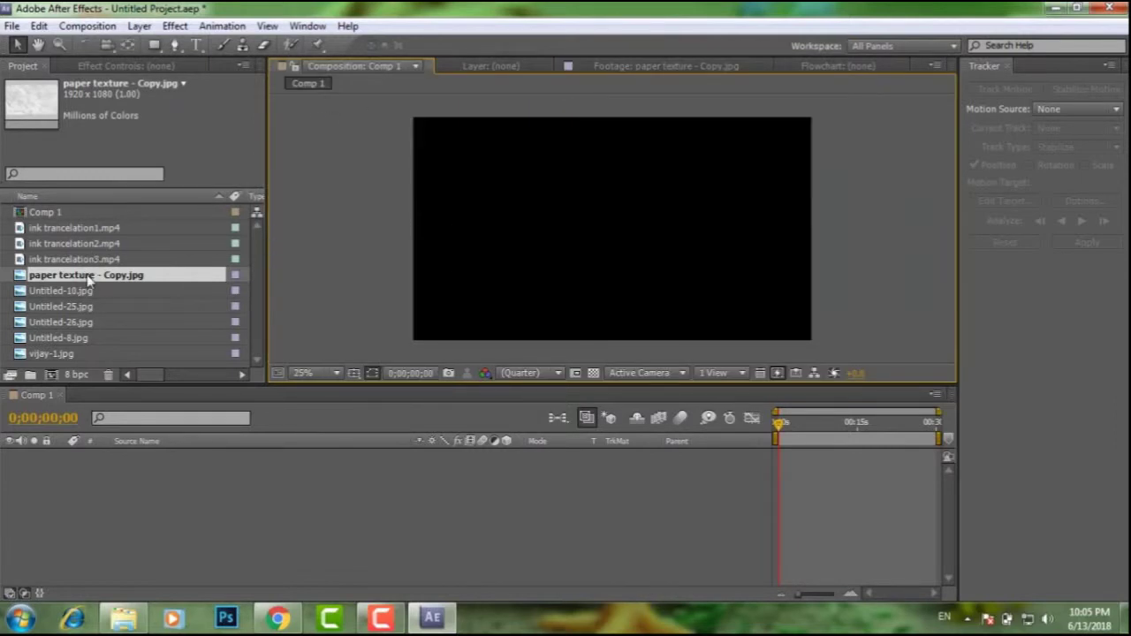
{"action": "left_click_drag", "start_coordinate": [88, 278], "coordinate": [95, 471]}
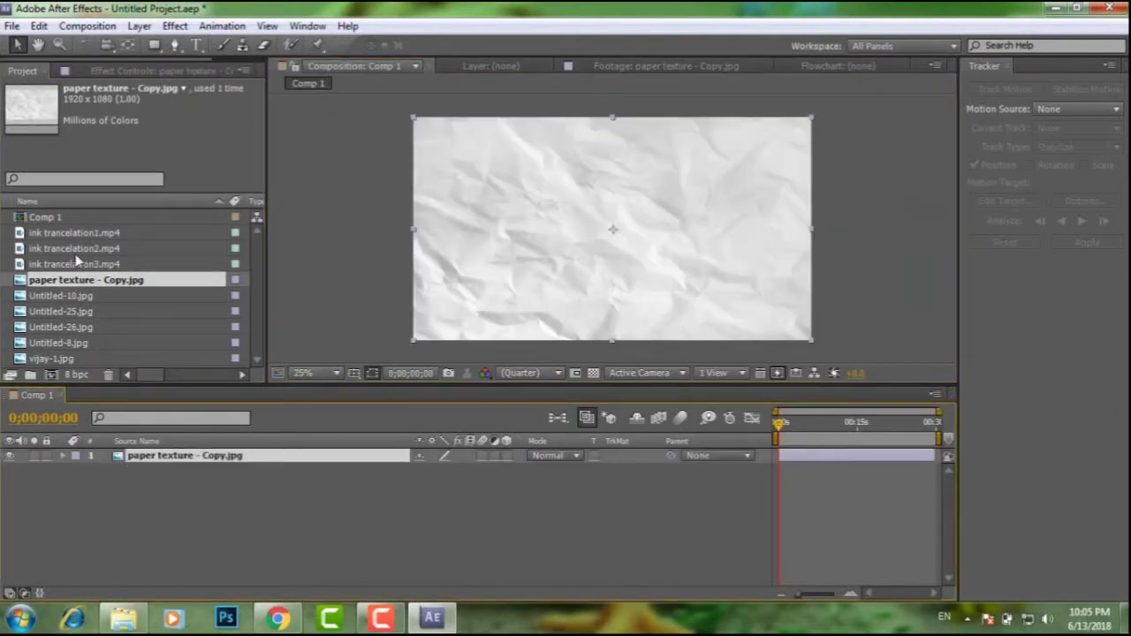
{"action": "left_click", "coordinate": [75, 235]}
{"action": "left_click_drag", "start_coordinate": [75, 238], "coordinate": [124, 461]}
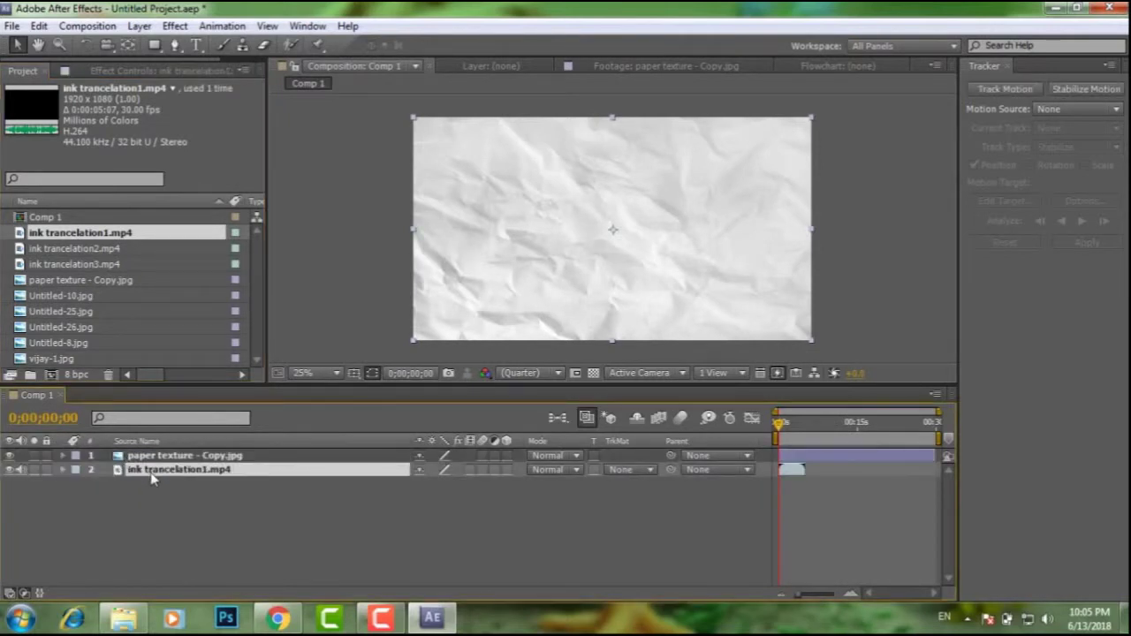
{"action": "left_click", "coordinate": [155, 456], "text": "ctrl"}
{"action": "key", "text": "Delete"}
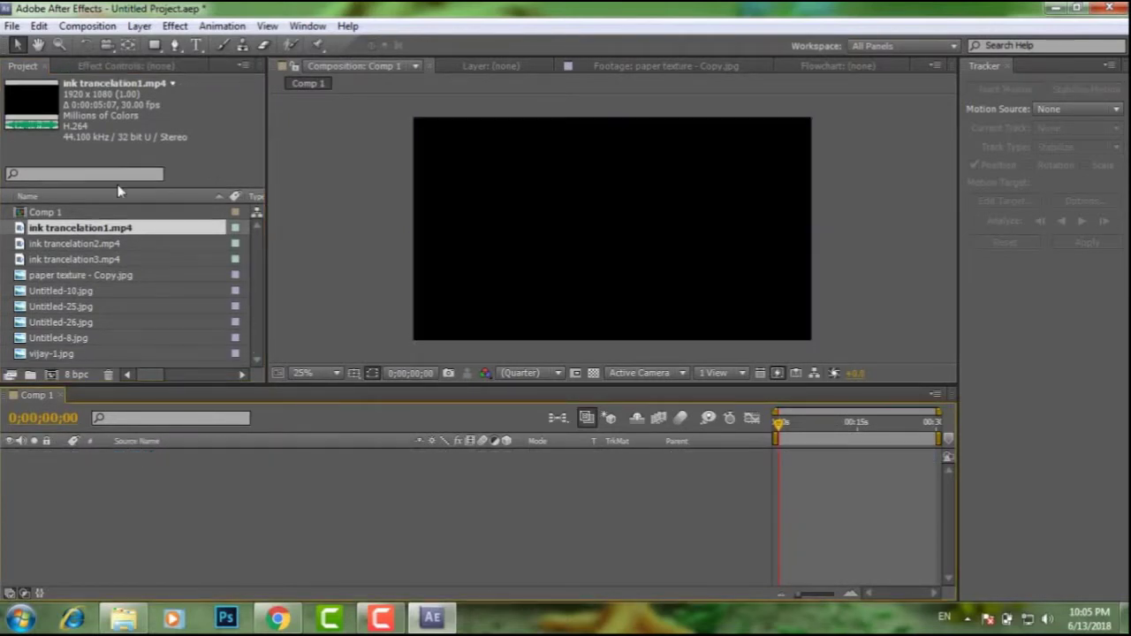
Preview the ink trancelation1.mp4 smoke, then add it to Comp 1 as layer 1
{"action": "double_click", "coordinate": [99, 233]}
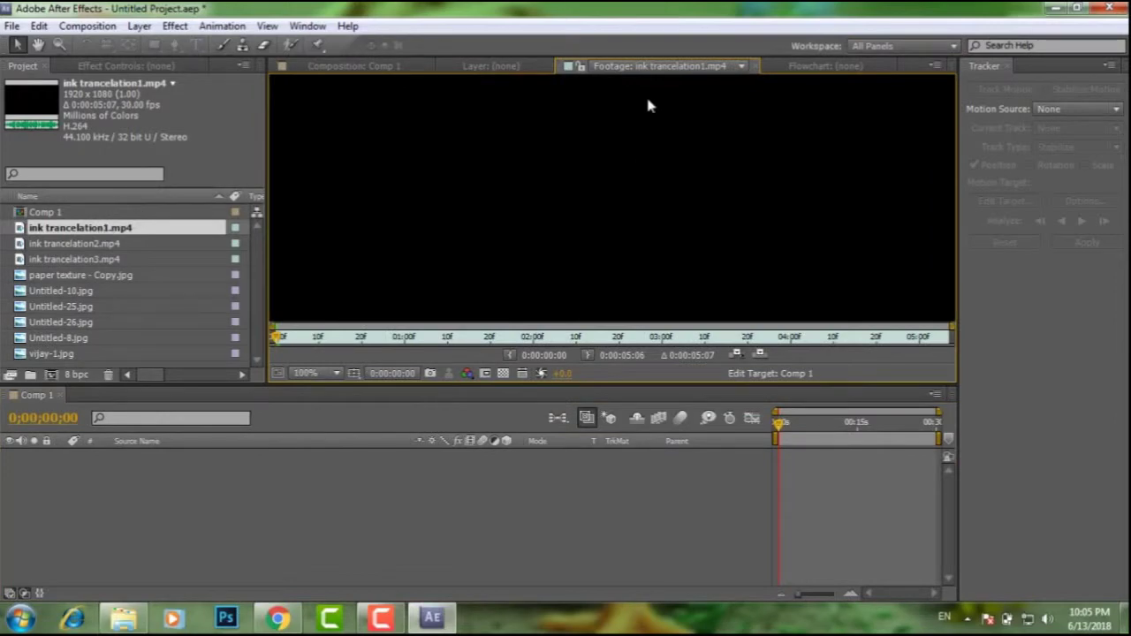
{"action": "left_click", "coordinate": [491, 66]}
{"action": "left_click", "coordinate": [381, 71]}
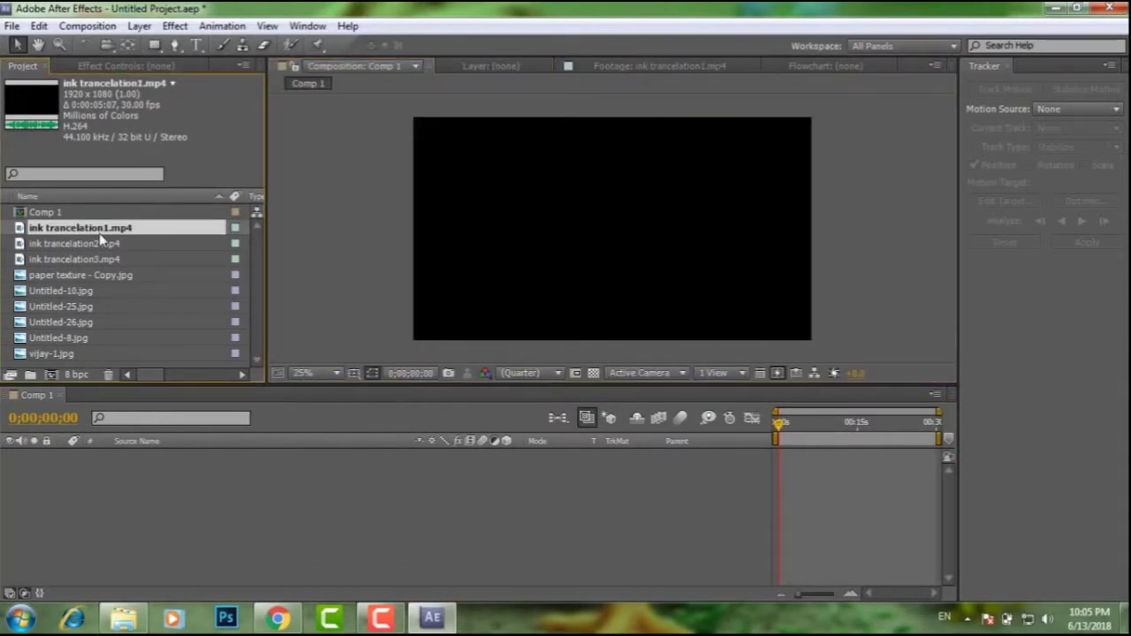
{"action": "double_click", "coordinate": [100, 231]}
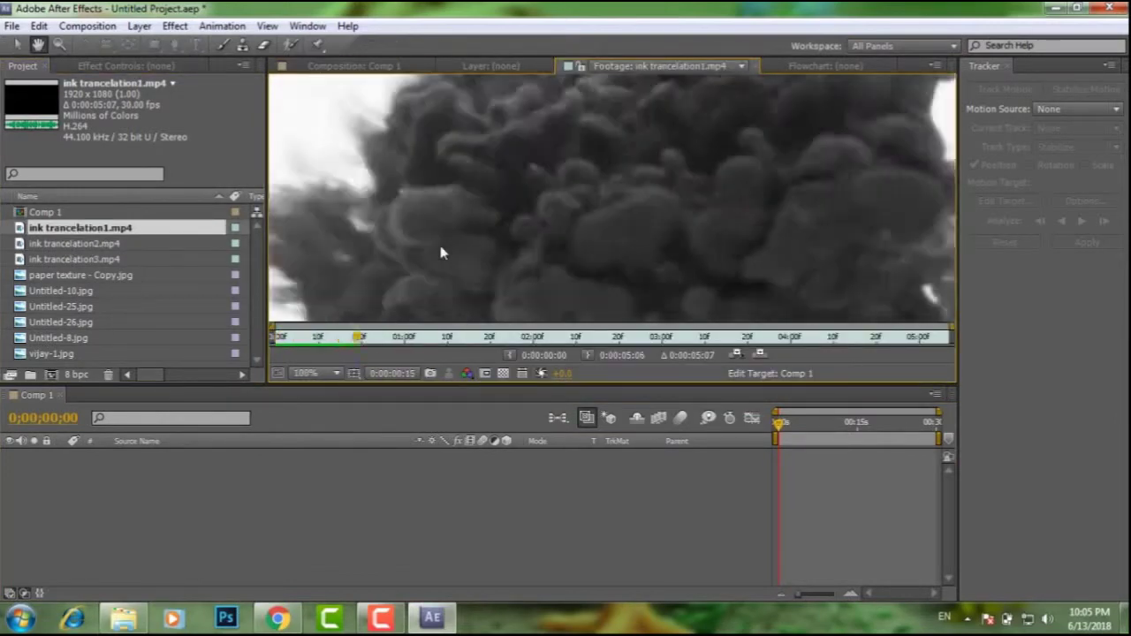
{"action": "scroll", "coordinate": [626, 215], "scroll_direction": "down", "scroll_amount": 6}
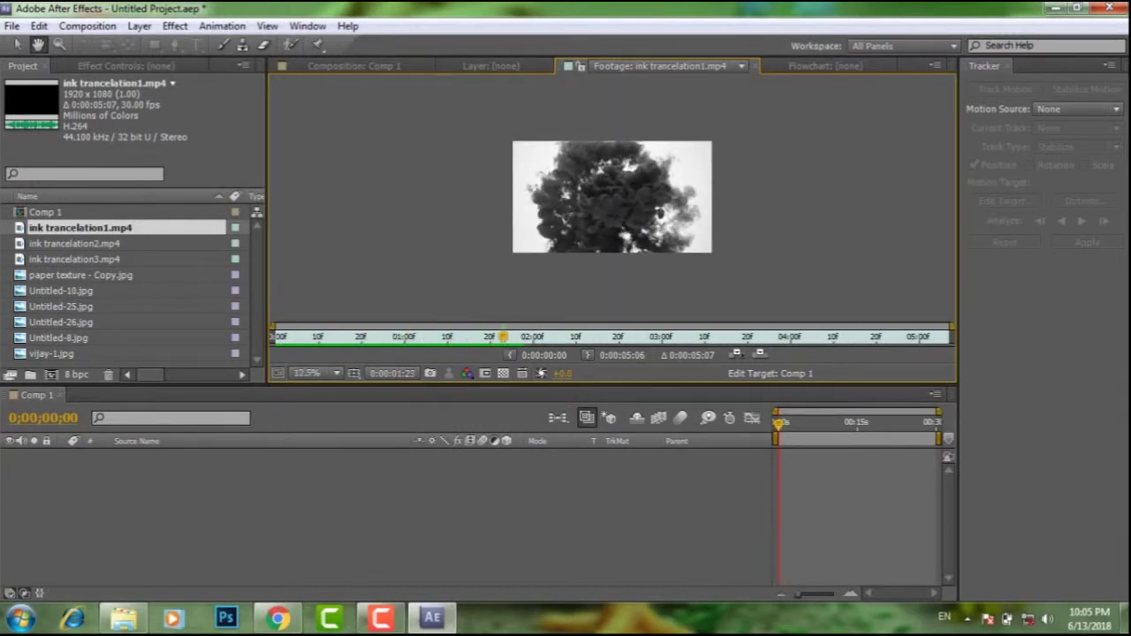
{"action": "left_click", "coordinate": [354, 65]}
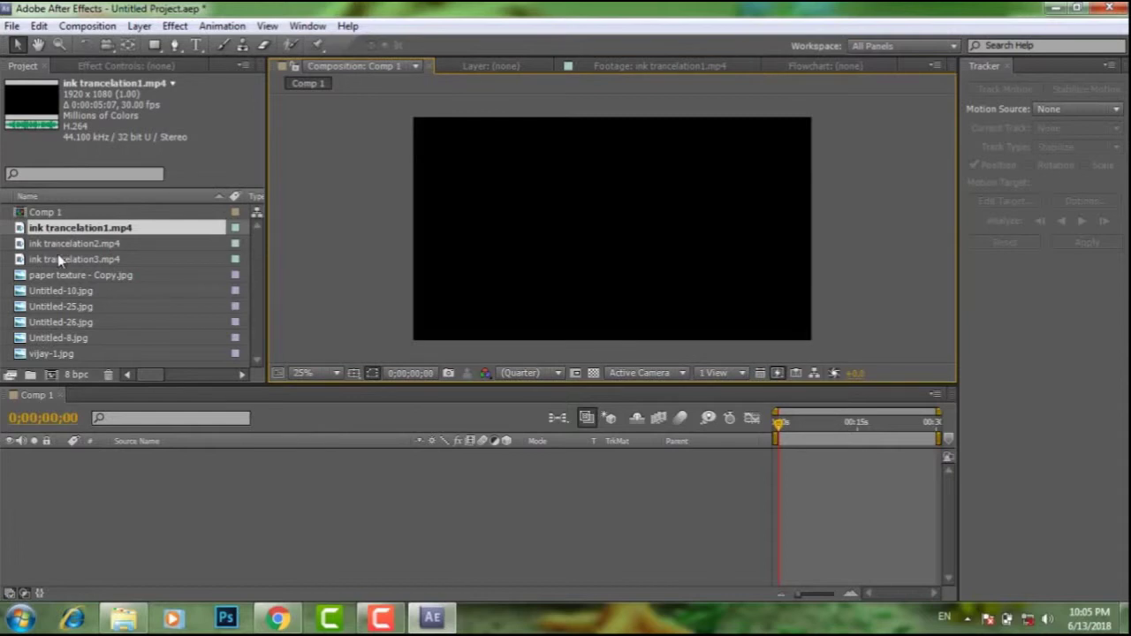
{"action": "left_click_drag", "start_coordinate": [57, 257], "coordinate": [112, 470]}
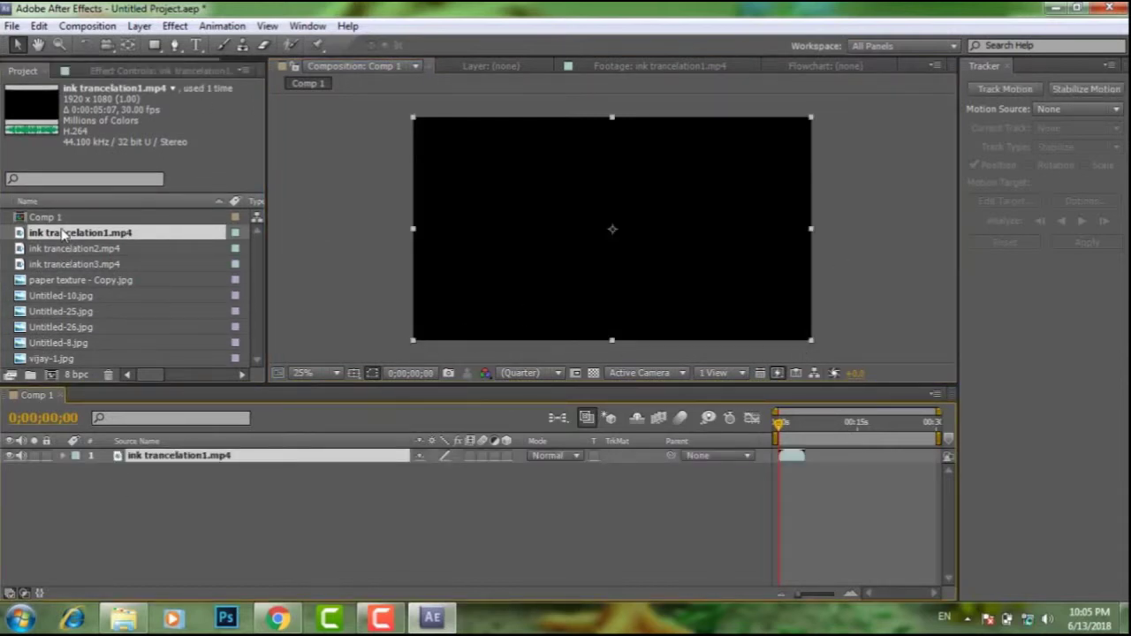
{"action": "left_click", "coordinate": [59, 281]}
Add Untitled-10.jpg as layer 2 and paper texture - Copy.jpg as layer 3 below the ink clip
{"action": "left_click_drag", "start_coordinate": [59, 295], "coordinate": [108, 502]}
{"action": "double_click", "coordinate": [72, 297]}
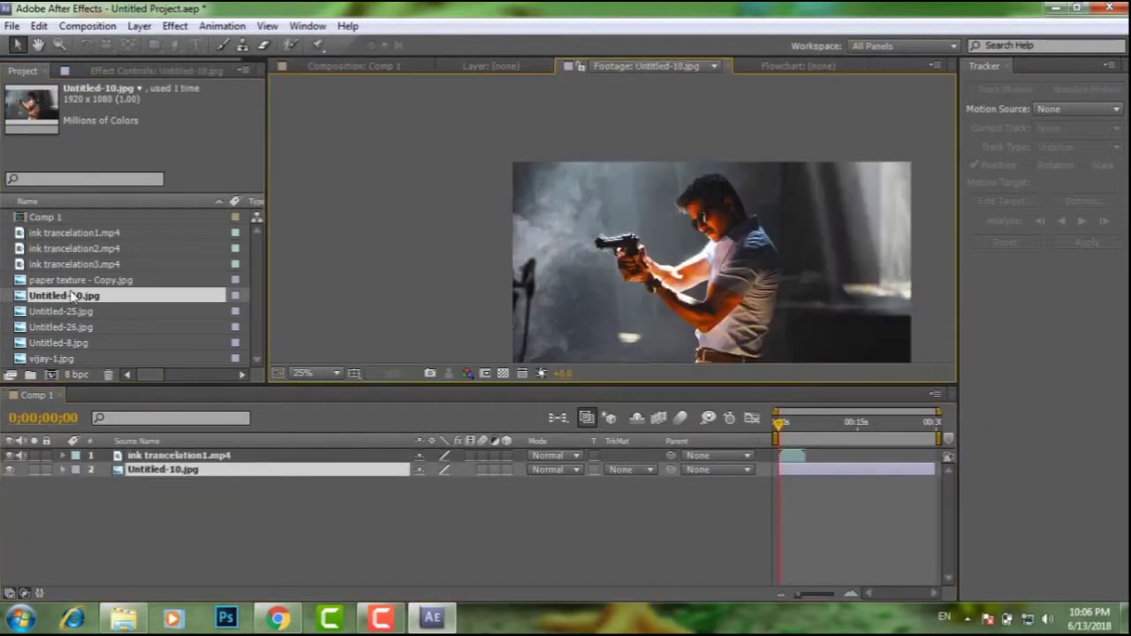
{"action": "double_click", "coordinate": [57, 281]}
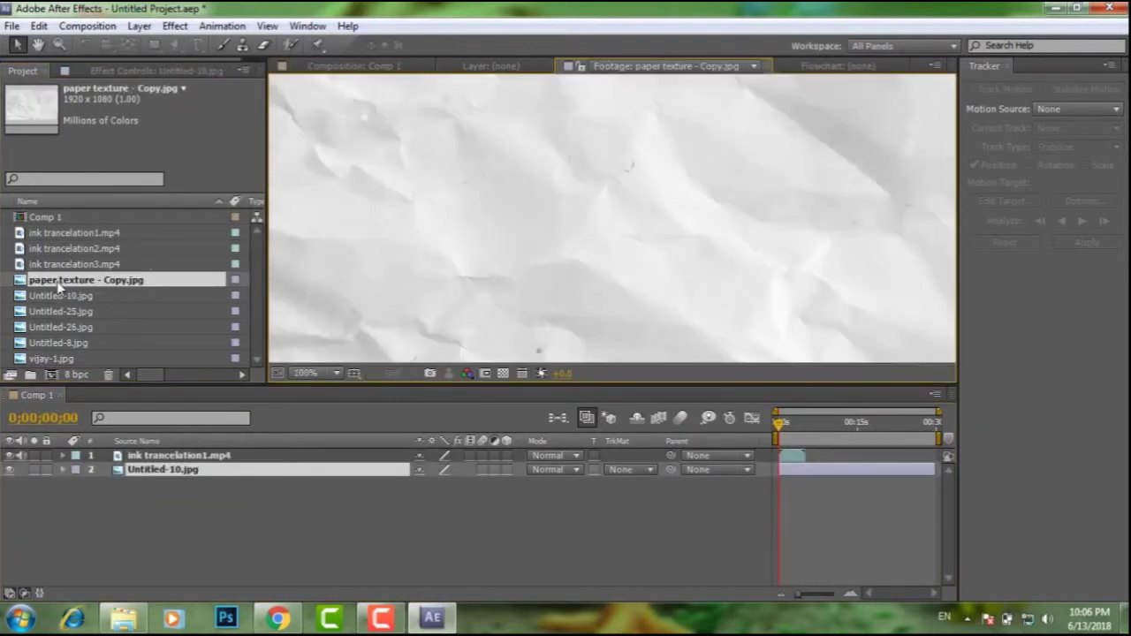
{"action": "left_click_drag", "start_coordinate": [59, 283], "coordinate": [162, 492]}
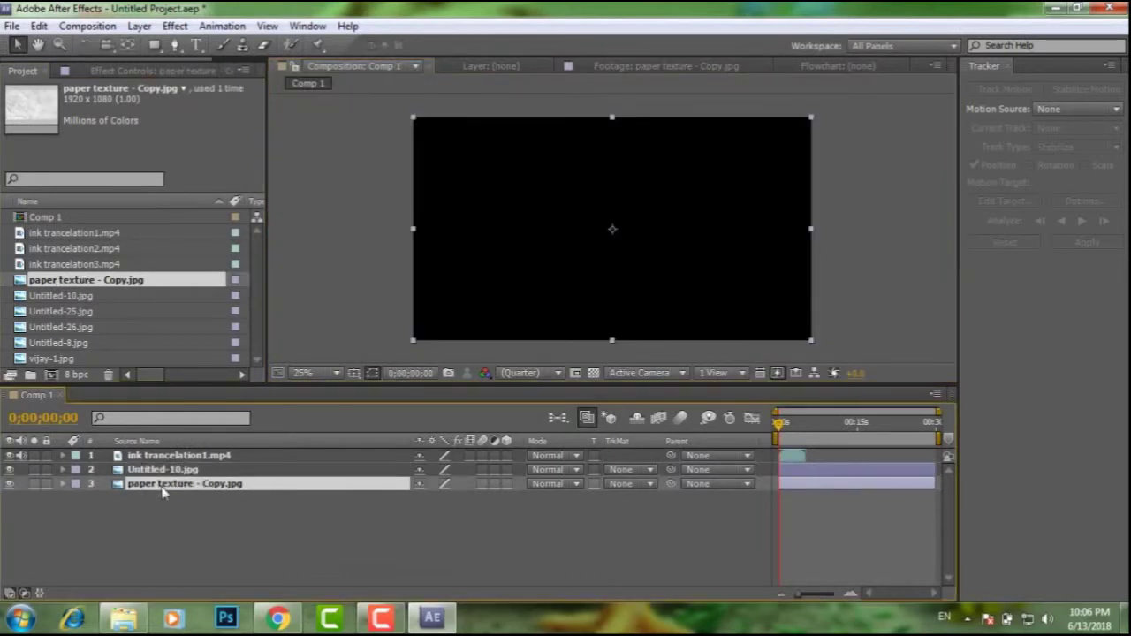
{"action": "left_click", "coordinate": [24, 594]}
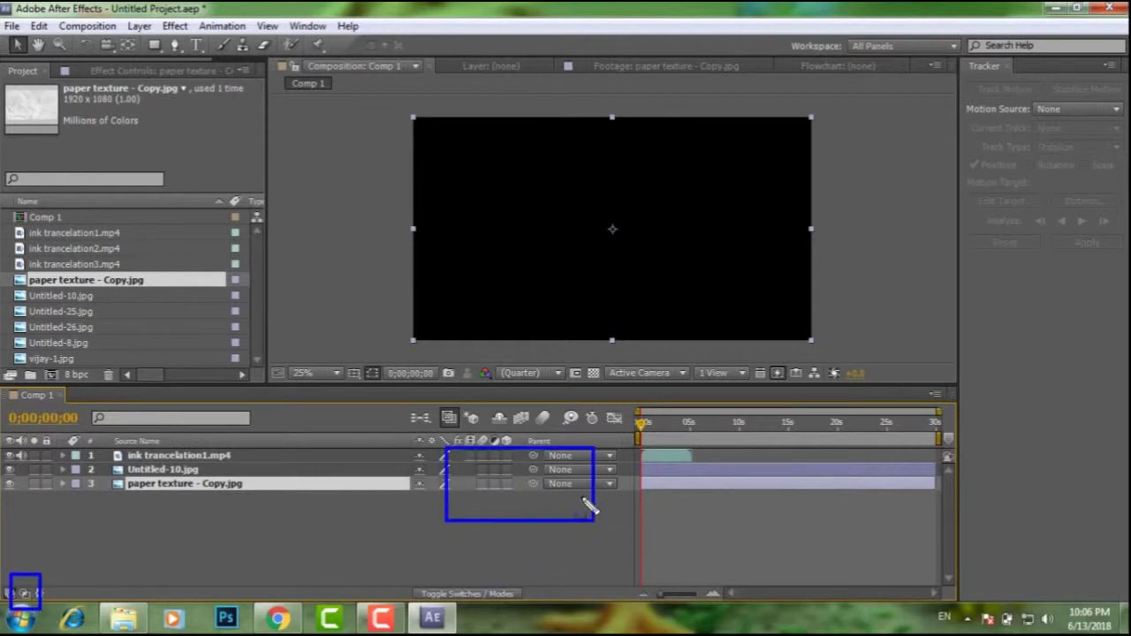
{"action": "left_click", "coordinate": [30, 595]}
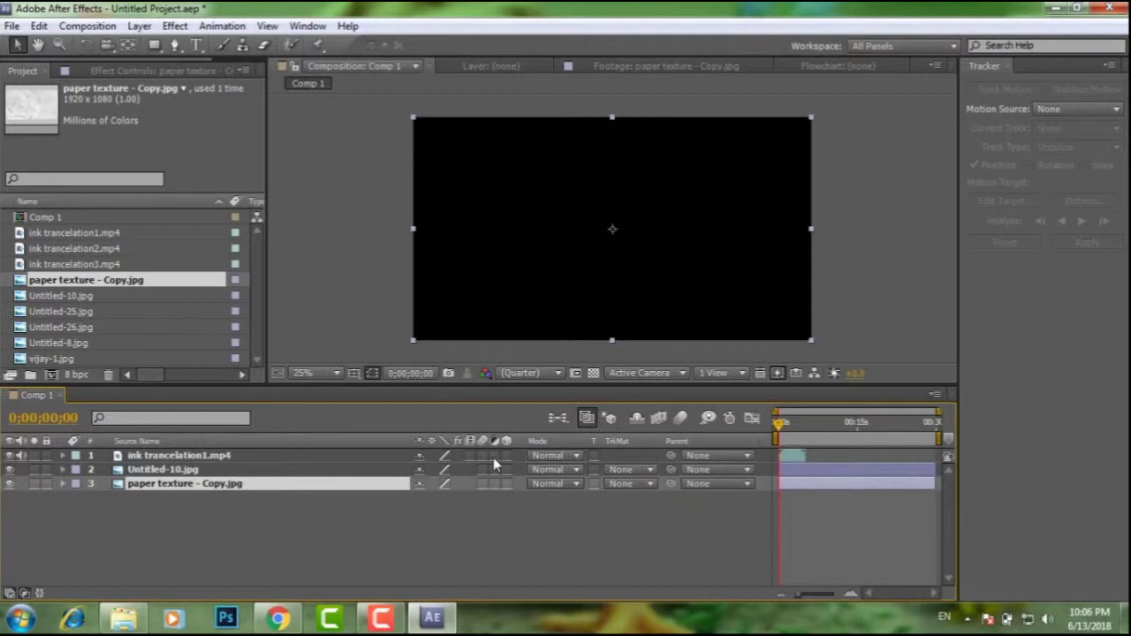
Set Untitled-10.jpg's track matte to Luma Inverted Matte from the ink clip
{"action": "left_click", "coordinate": [644, 486]}
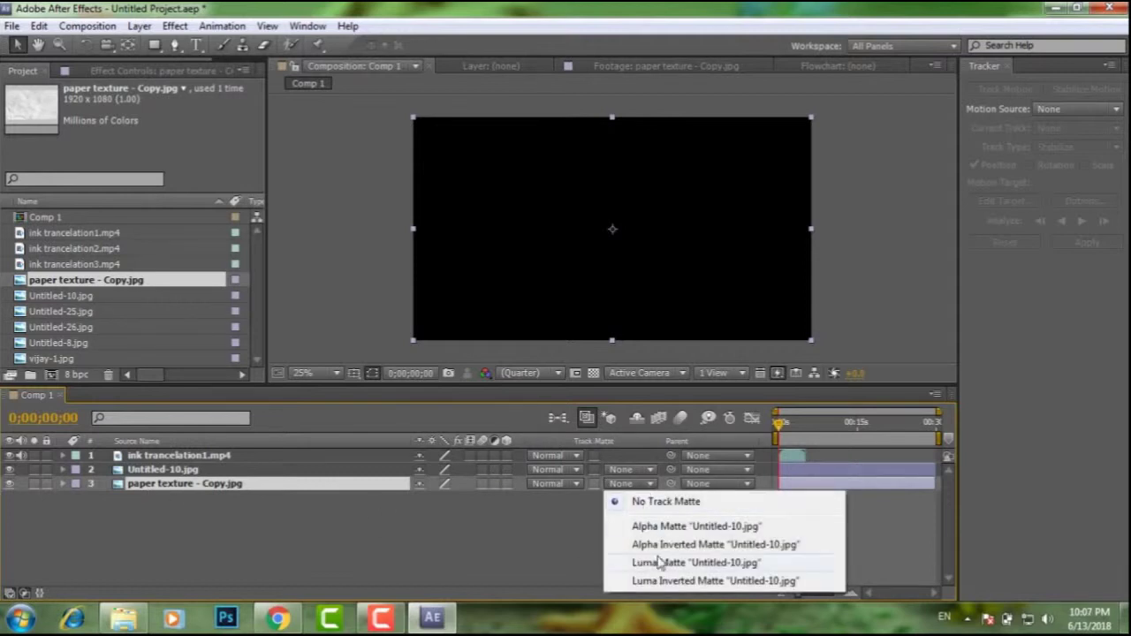
{"action": "left_click", "coordinate": [692, 562]}
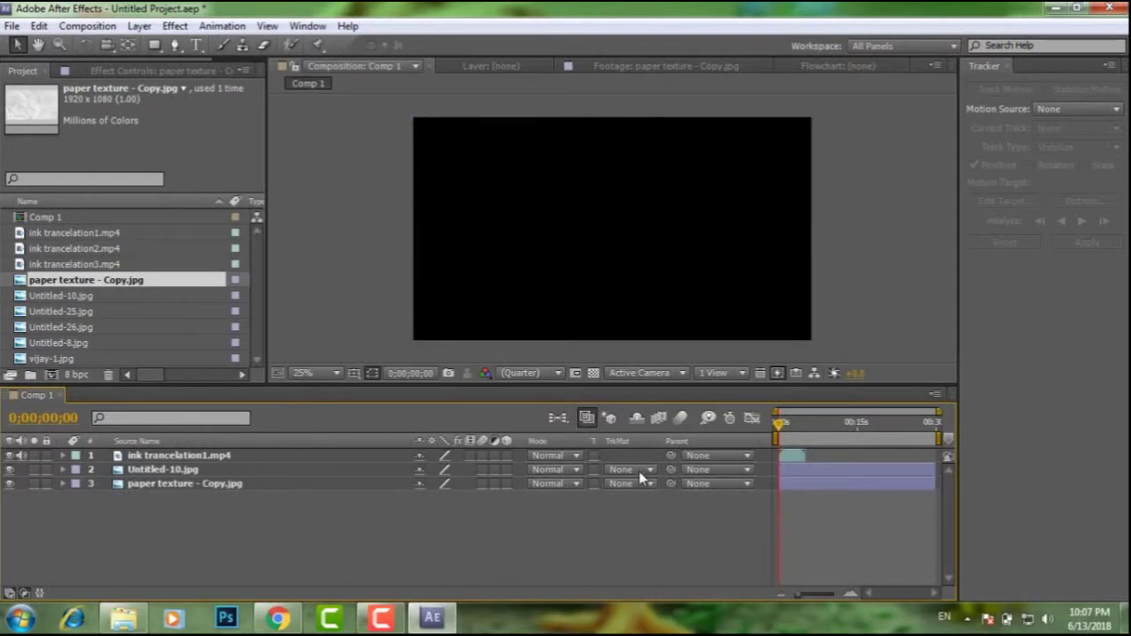
{"action": "left_click", "coordinate": [639, 471]}
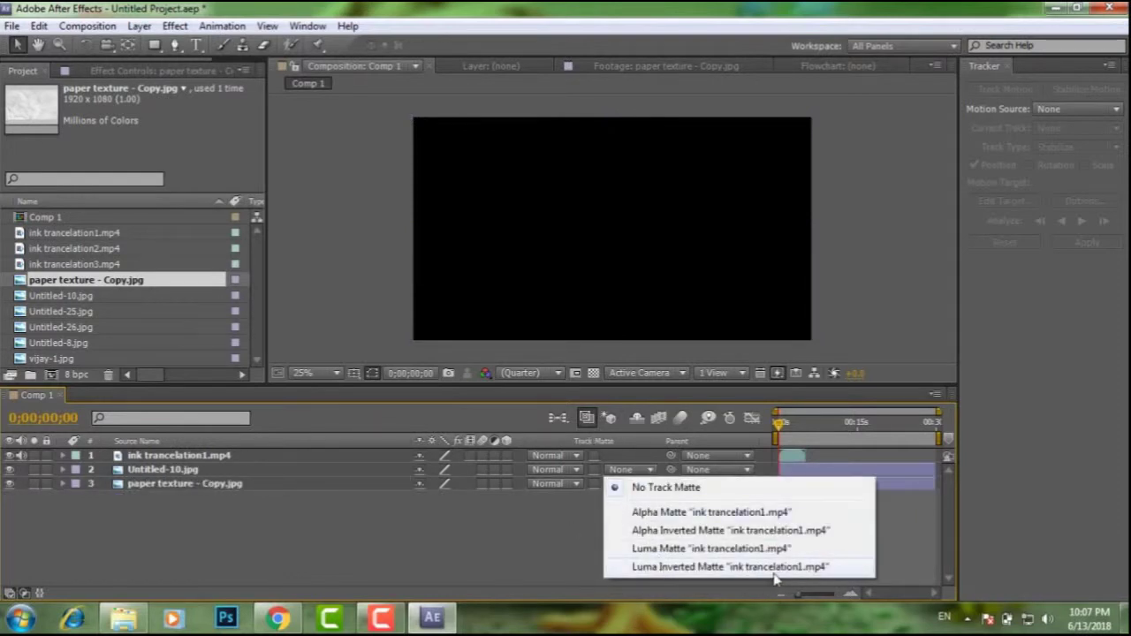
{"action": "left_click", "coordinate": [726, 566]}
Move the paper texture layer to the top and play back the composition
{"action": "left_click_drag", "start_coordinate": [277, 485], "coordinate": [273, 459]}
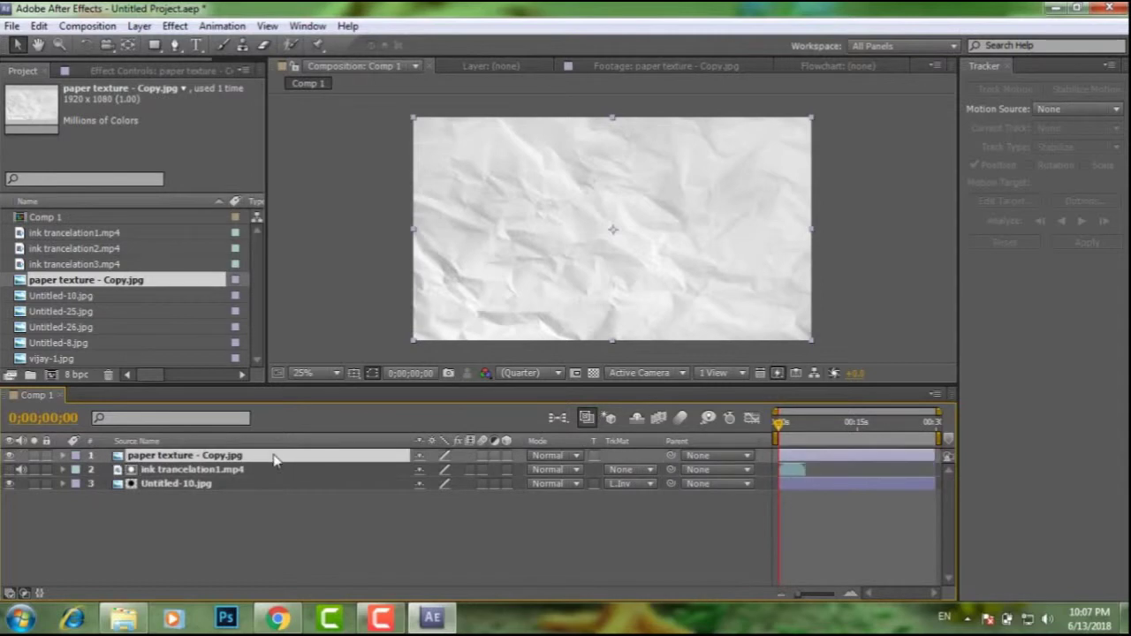
{"action": "key", "text": "h"}
{"action": "key", "text": "space"}
Clear the bottom layer's track matte and move the paper texture back to layer 3
{"action": "left_click", "coordinate": [616, 483]}
{"action": "left_click", "coordinate": [629, 487]}
{"action": "left_click", "coordinate": [650, 484]}
{"action": "left_click", "coordinate": [629, 502]}
{"action": "left_click_drag", "start_coordinate": [252, 452], "coordinate": [242, 492]}
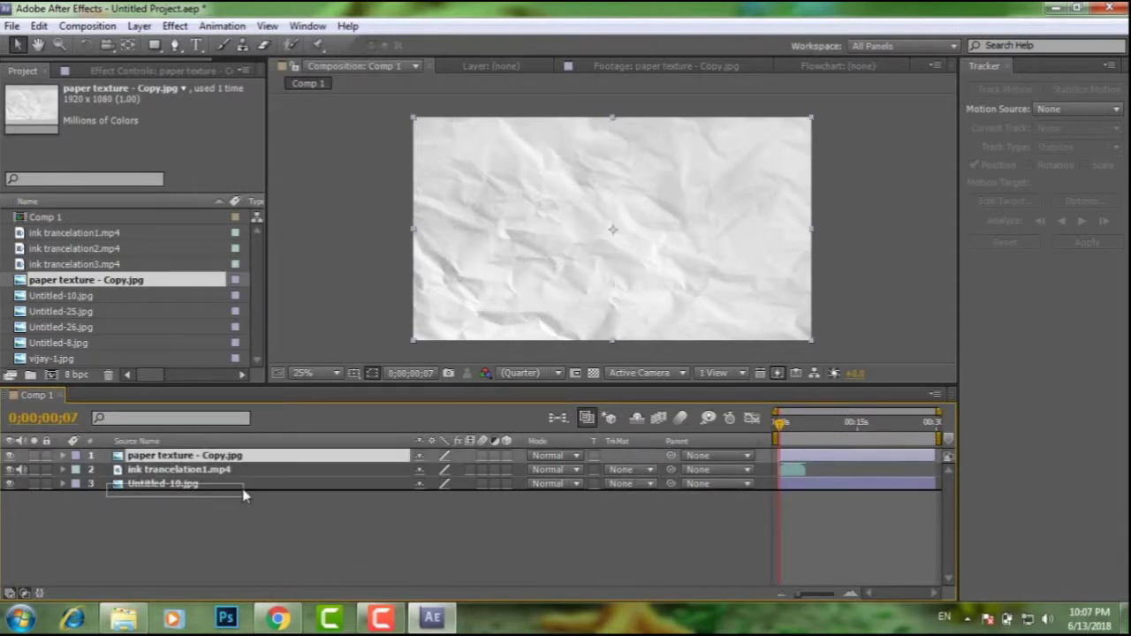
At the full-smoke frame, try Luma Inverted Matte on Untitled-10.jpg, then reset it to none
{"action": "left_click_drag", "start_coordinate": [783, 433], "coordinate": [791, 433]}
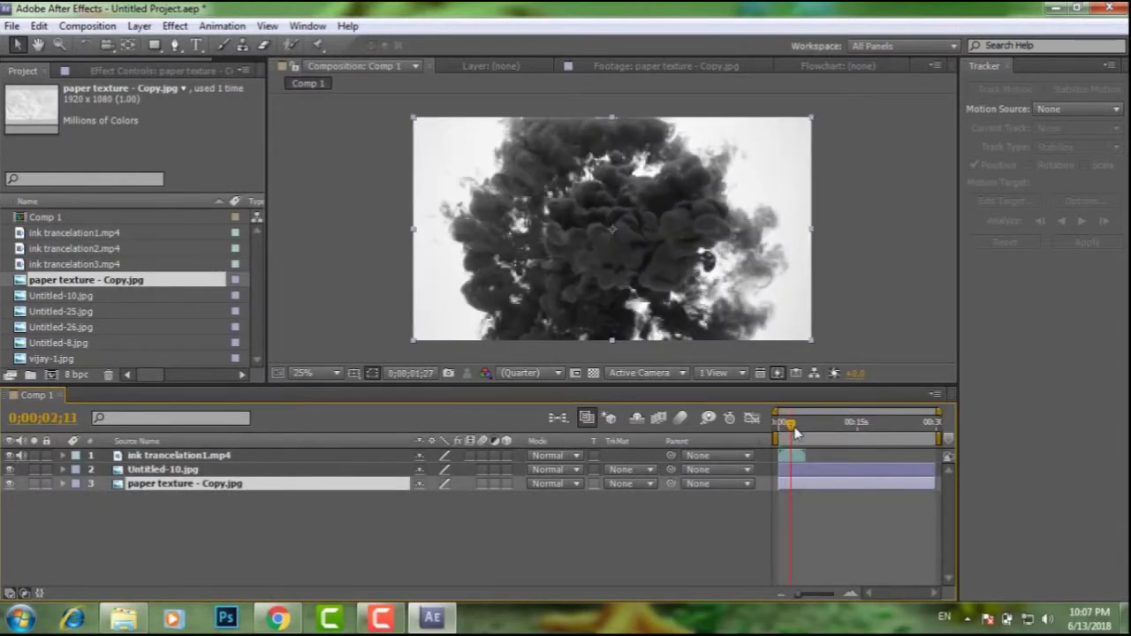
{"action": "left_click", "coordinate": [168, 471]}
{"action": "left_click", "coordinate": [648, 469]}
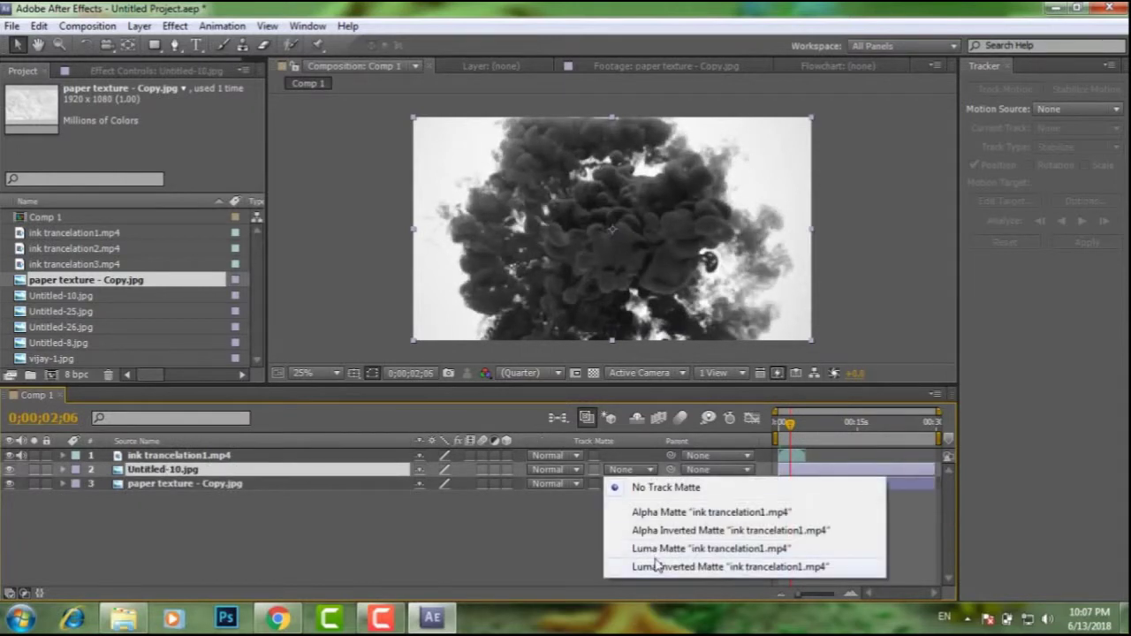
{"action": "left_click", "coordinate": [659, 570]}
{"action": "left_click", "coordinate": [637, 476]}
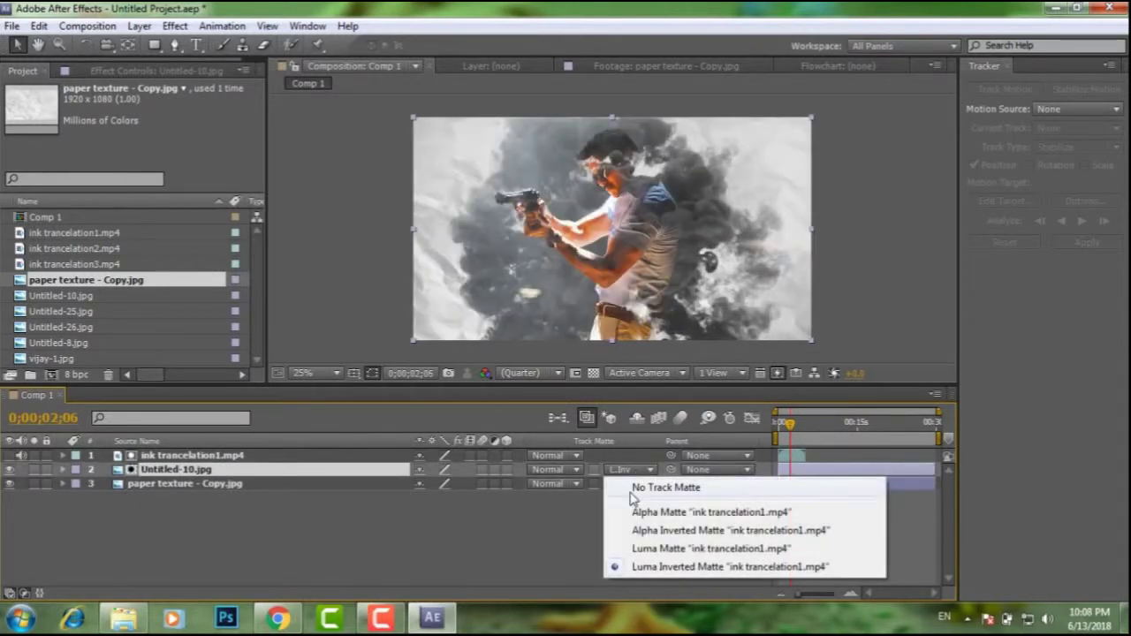
{"action": "left_click", "coordinate": [632, 488]}
{"action": "left_click", "coordinate": [237, 460]}
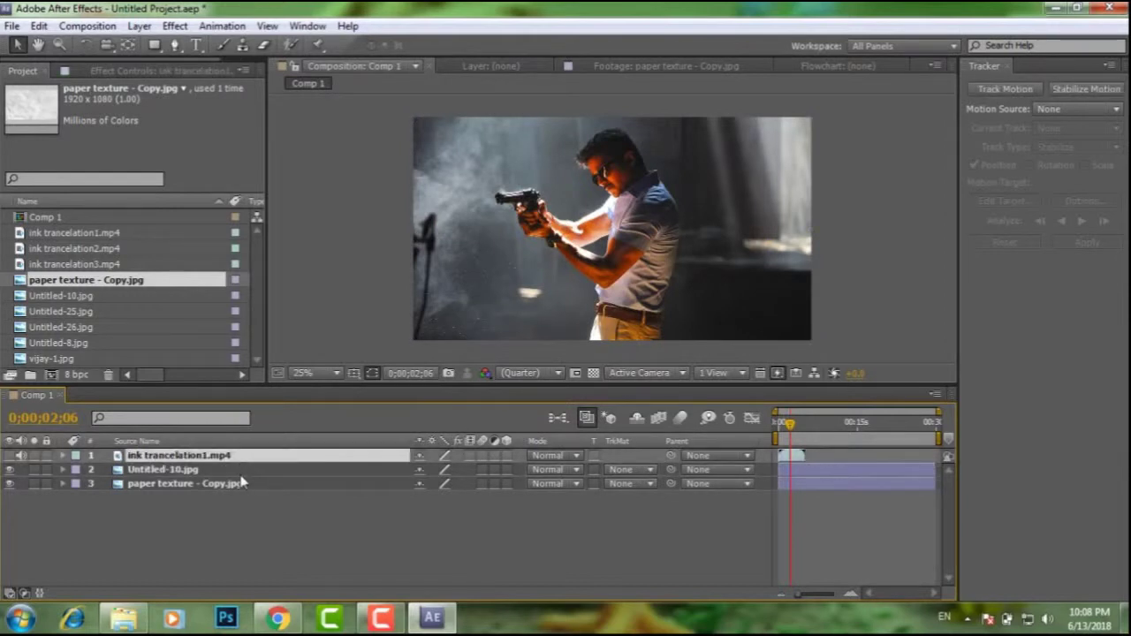
Toggle the ink layer's visibility, then test and remove a luma-inverted matte on the photo
{"action": "left_click", "coordinate": [8, 455]}
{"action": "left_click", "coordinate": [8, 455]}
{"action": "left_click", "coordinate": [8, 455]}
{"action": "left_click", "coordinate": [8, 456]}
{"action": "left_click", "coordinate": [8, 455]}
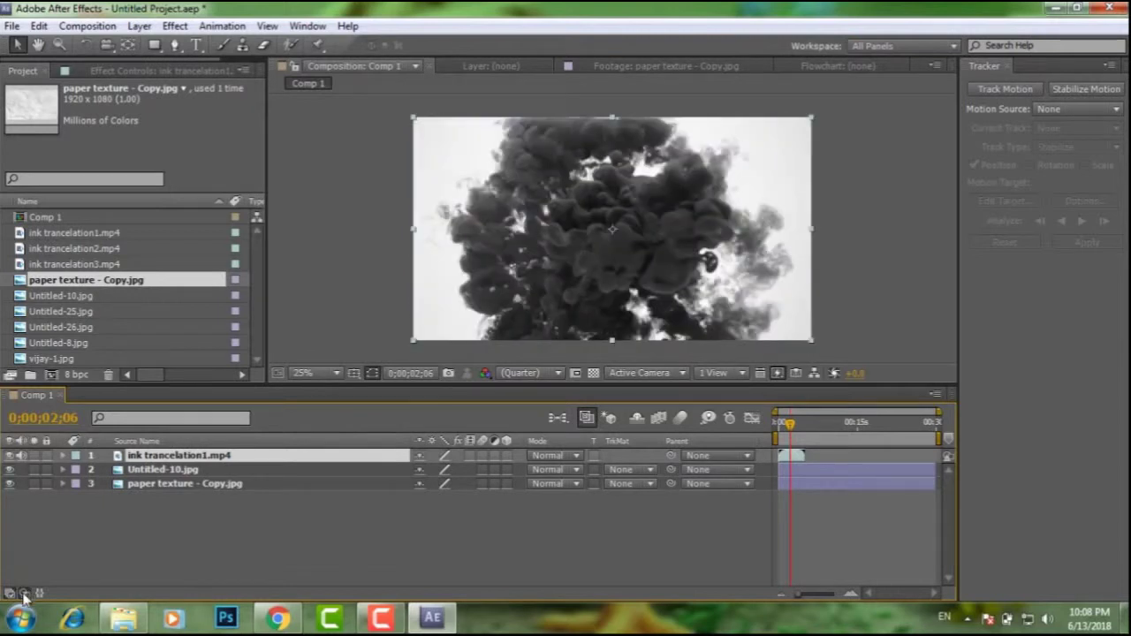
{"action": "left_click", "coordinate": [629, 524]}
{"action": "left_click", "coordinate": [651, 469]}
{"action": "left_click", "coordinate": [655, 580]}
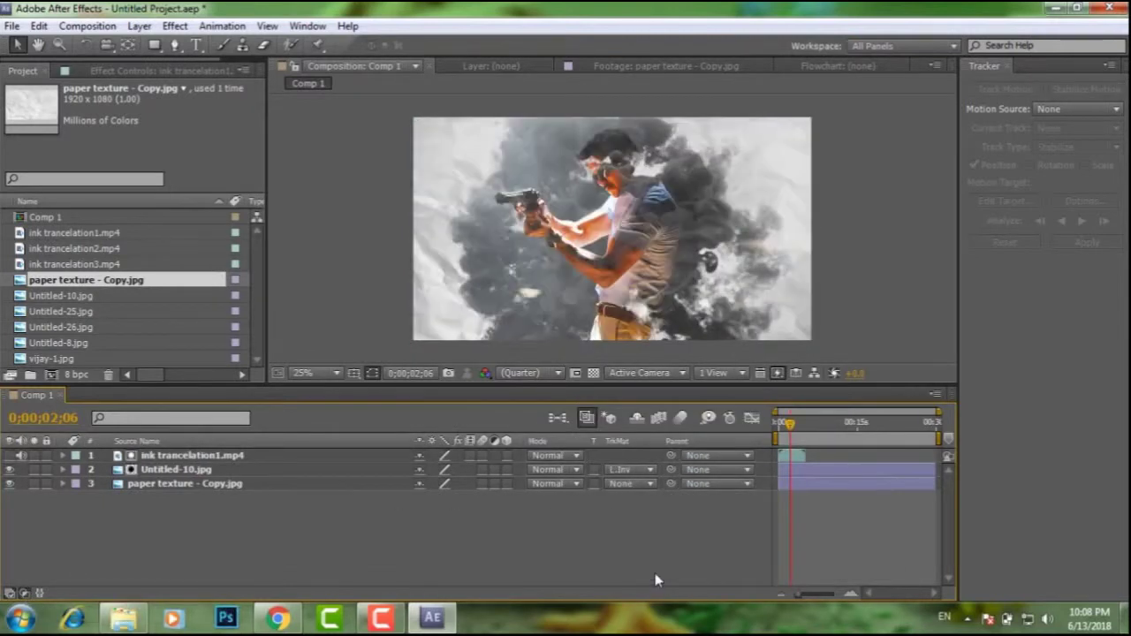
{"action": "left_click", "coordinate": [629, 469]}
{"action": "left_click", "coordinate": [642, 566]}
{"action": "left_click", "coordinate": [636, 474]}
{"action": "left_click", "coordinate": [658, 488]}
Turn the ink layer back on and inspect the paper, ink and photo layers individually
{"action": "left_click", "coordinate": [90, 455]}
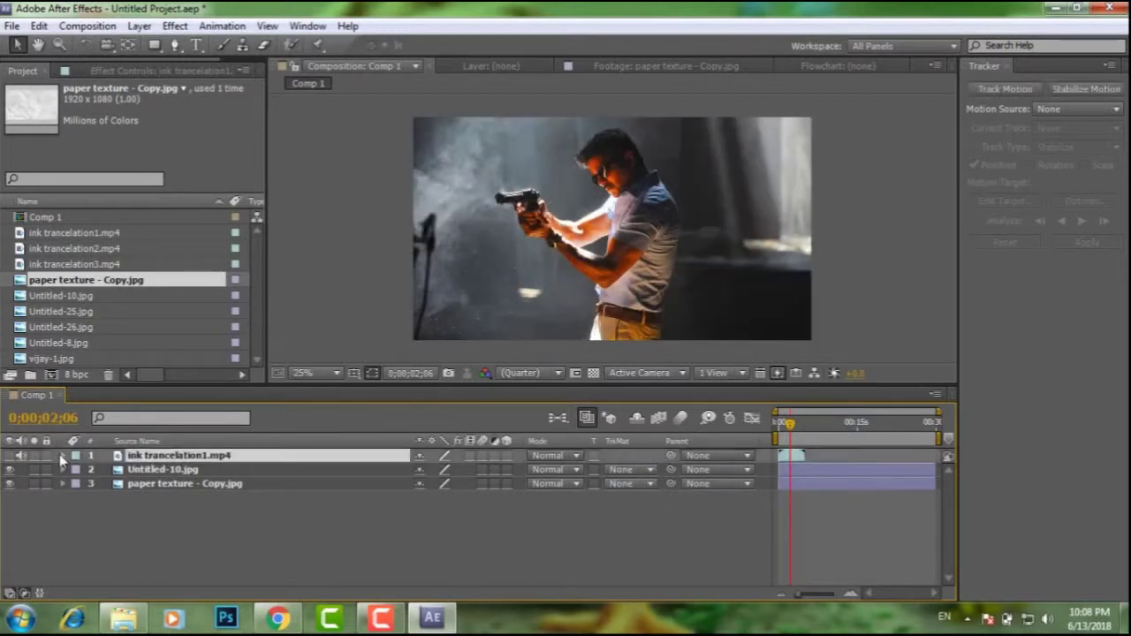
{"action": "left_click", "coordinate": [9, 455]}
{"action": "left_click", "coordinate": [189, 518]}
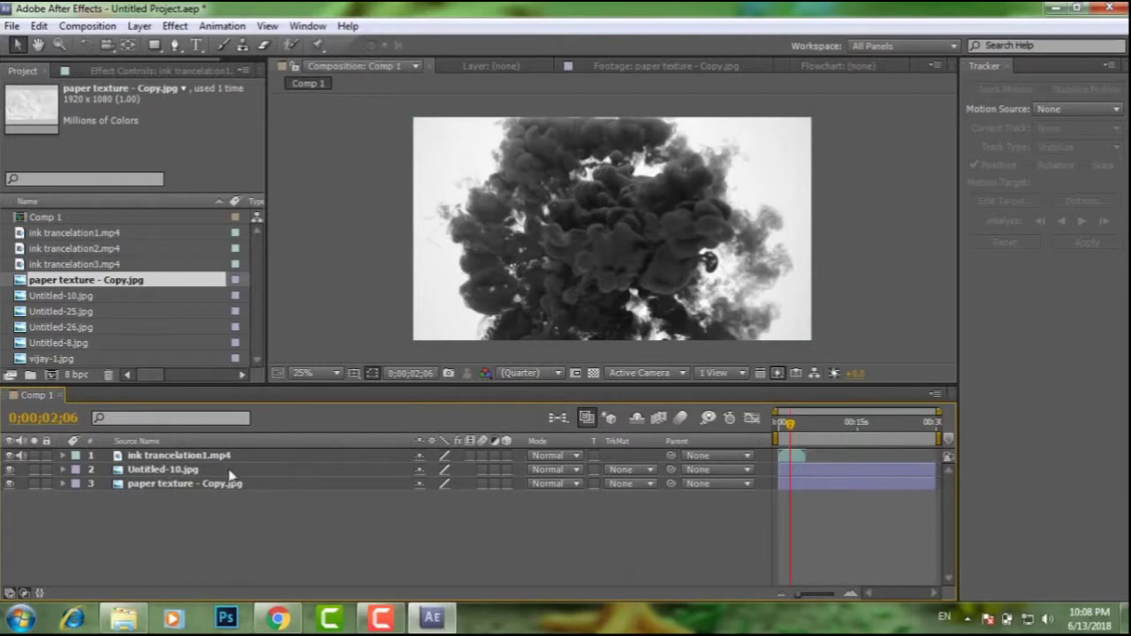
{"action": "double_click", "coordinate": [212, 485]}
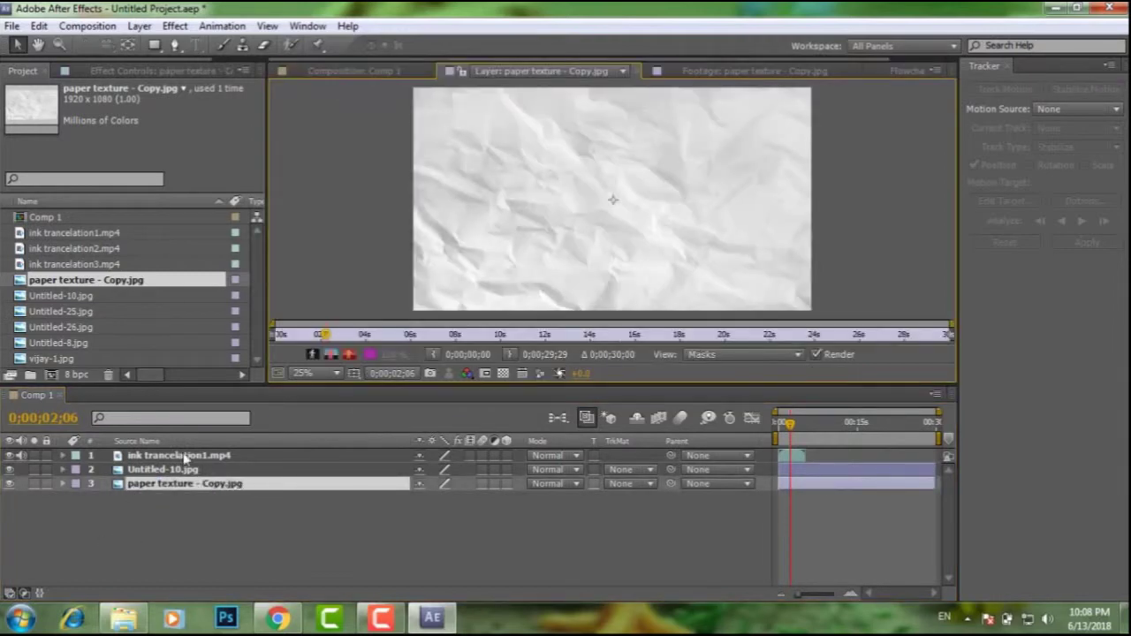
{"action": "left_click", "coordinate": [186, 457]}
{"action": "left_click", "coordinate": [180, 473]}
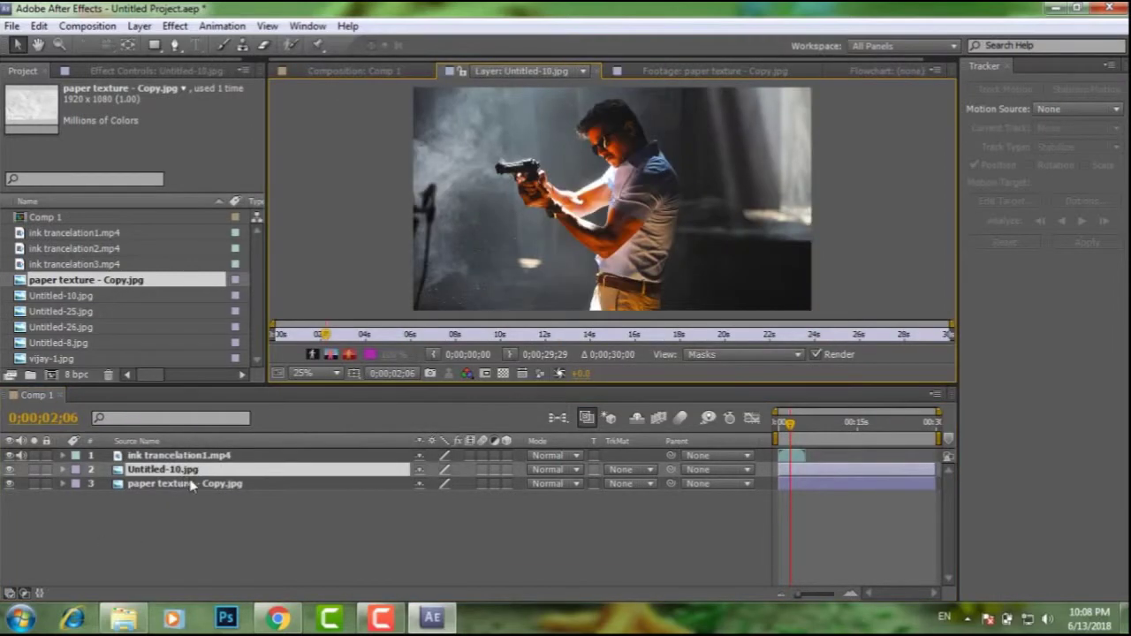
{"action": "left_click", "coordinate": [191, 486]}
{"action": "left_click", "coordinate": [196, 471]}
{"action": "left_click", "coordinate": [193, 456]}
{"action": "left_click", "coordinate": [295, 509]}
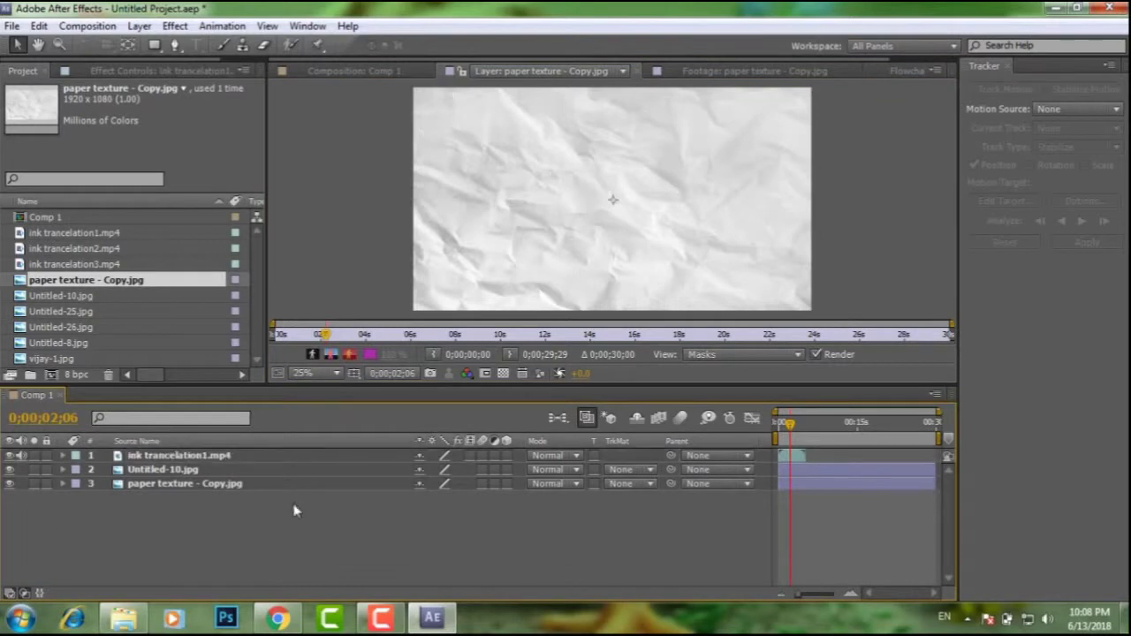
Set Untitled-10.jpg's track matte to Luma Inverted Matte and return to the comp start
{"action": "left_click", "coordinate": [349, 70]}
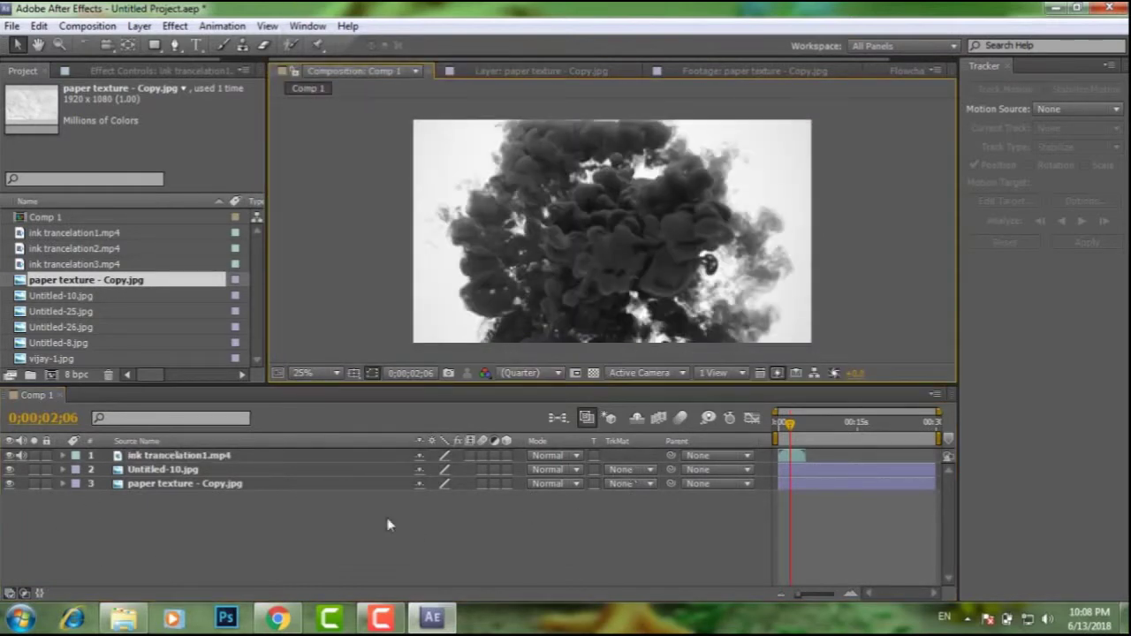
{"action": "left_click", "coordinate": [646, 471]}
{"action": "left_click", "coordinate": [663, 568]}
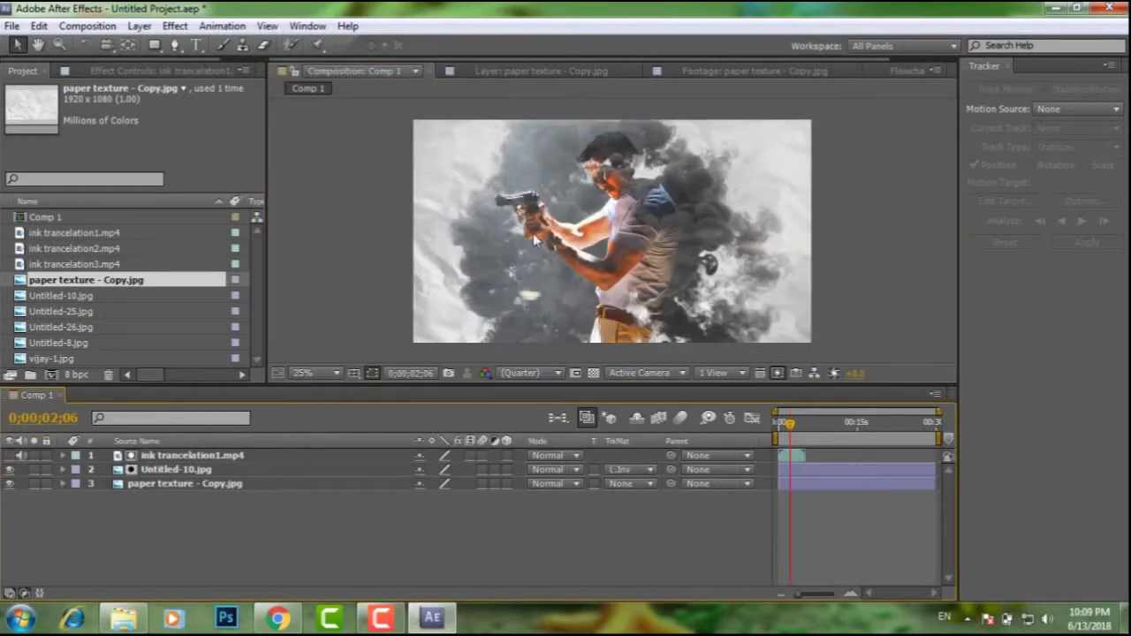
{"action": "mouse_move", "coordinate": [789, 424]}
{"action": "left_mouse_down"}
{"action": "mouse_move", "coordinate": [777, 435]}
{"action": "mouse_move", "coordinate": [790, 461]}
{"action": "left_mouse_up"}
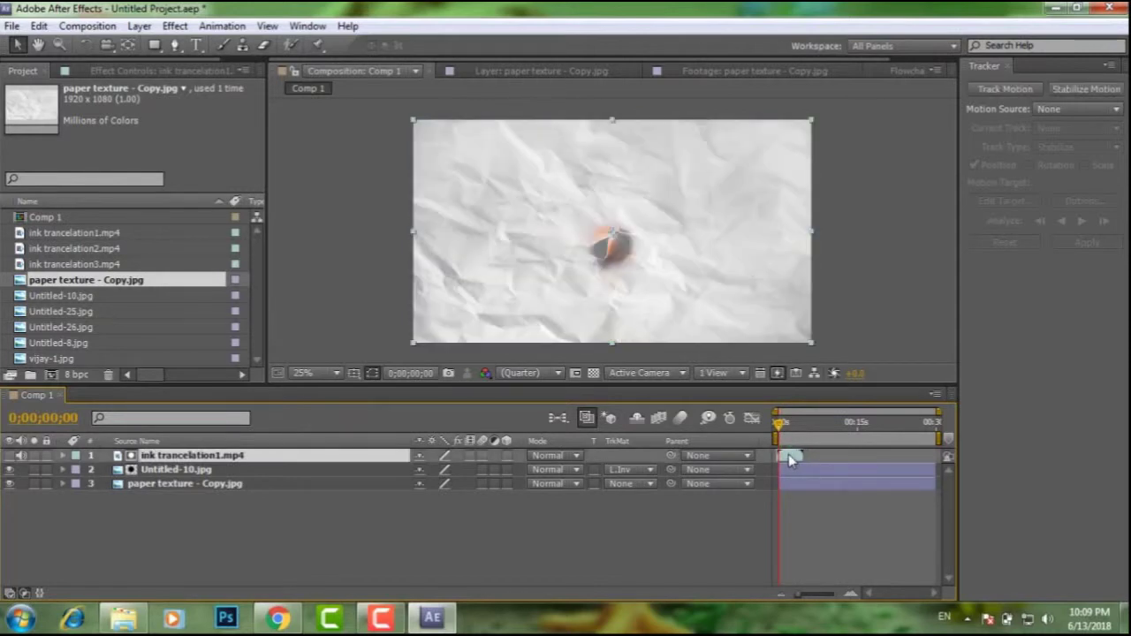
Nudge the ink clip's timing slightly, zooming the timeline in and back out
{"action": "left_click_drag", "start_coordinate": [793, 456], "coordinate": [795, 460]}
{"action": "key", "text": "="}
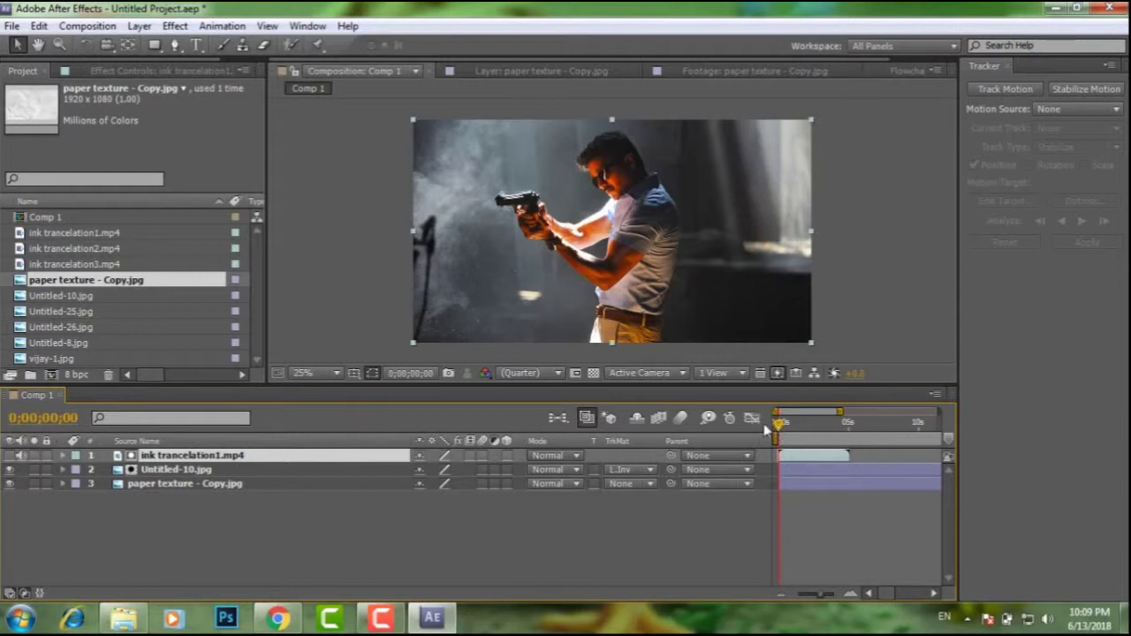
{"action": "left_click_drag", "start_coordinate": [799, 456], "coordinate": [797, 457]}
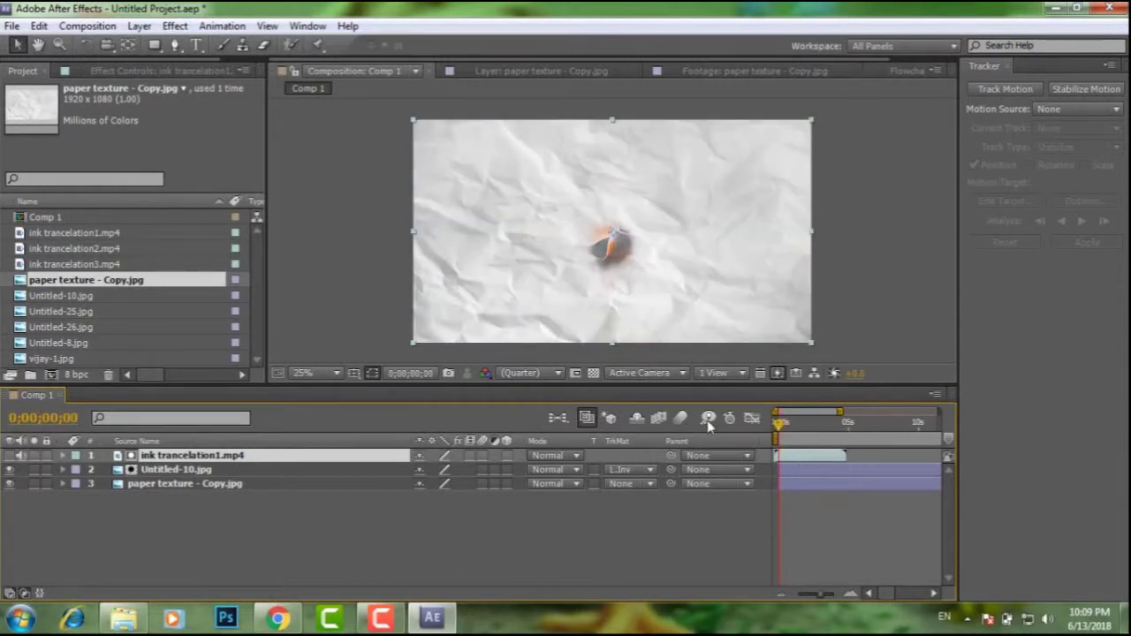
{"action": "key", "text": "minus"}
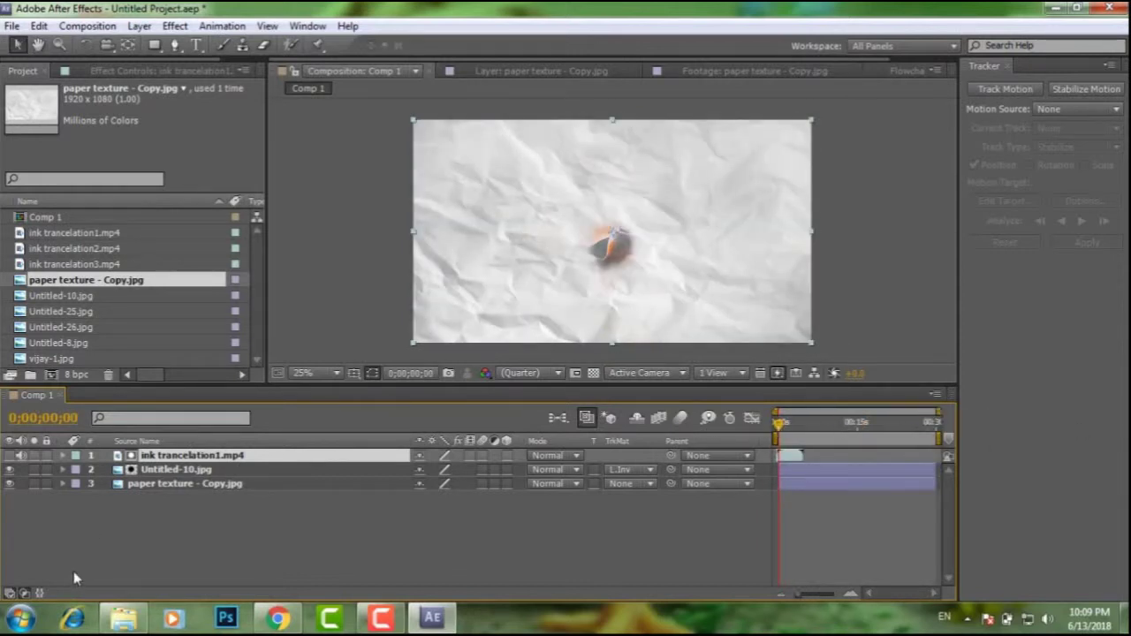
Collapse the layer switches, deselect the ink layer and preview Comp 1 from the start
{"action": "left_click", "coordinate": [10, 595]}
{"action": "left_click", "coordinate": [233, 528]}
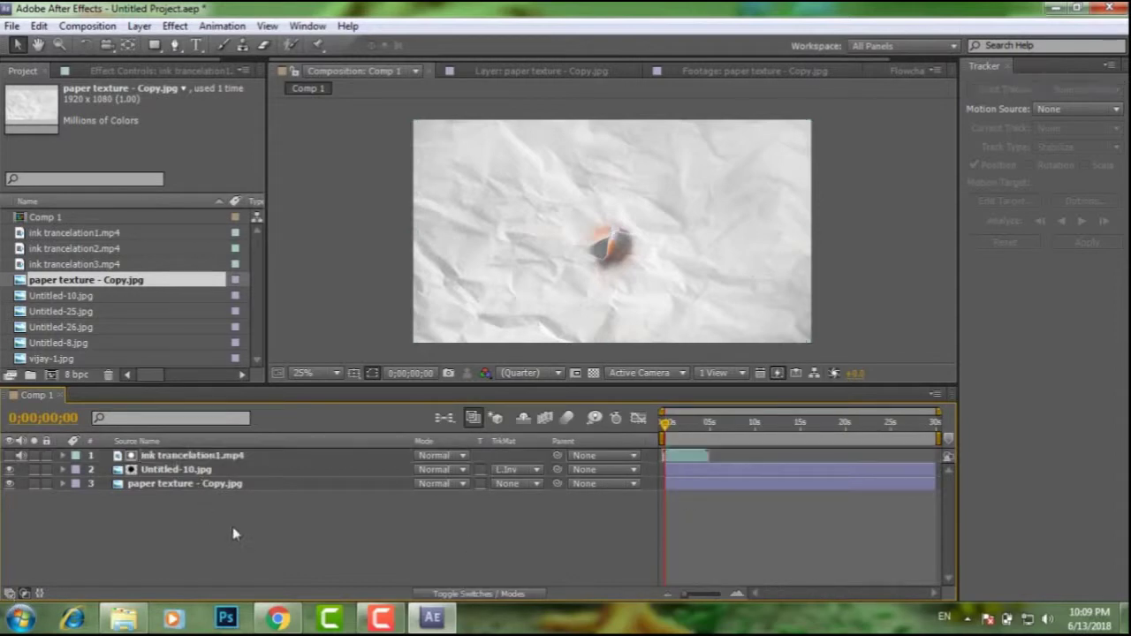
{"action": "key", "text": "space"}
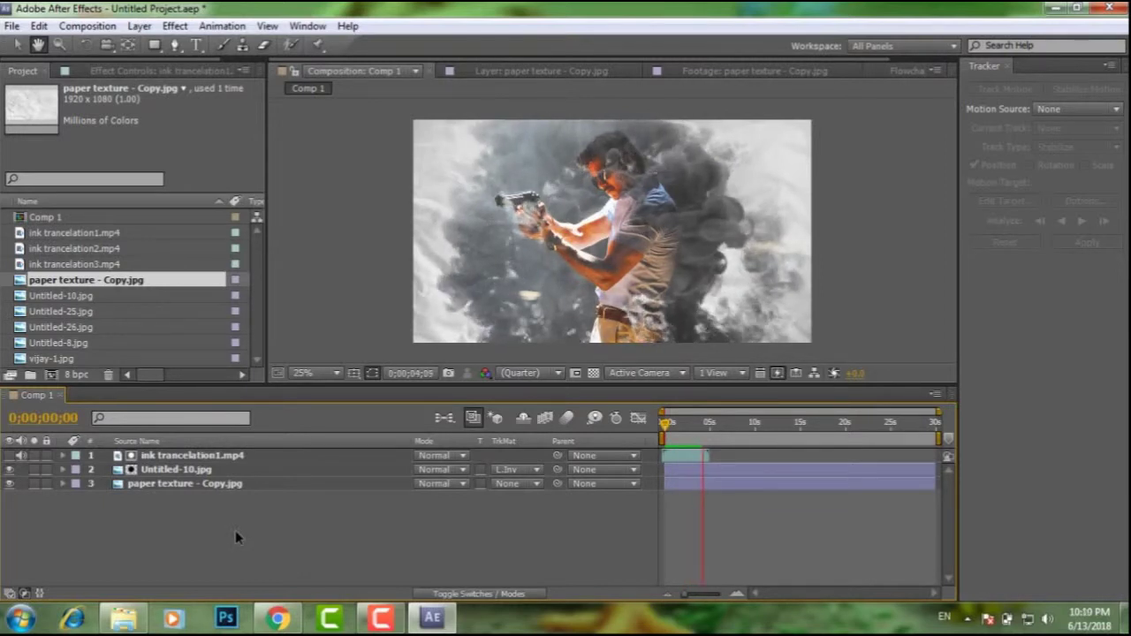
Split the photo and paper texture layers at 0;00;04;26 and delete the later pieces
{"action": "key", "text": "space"}
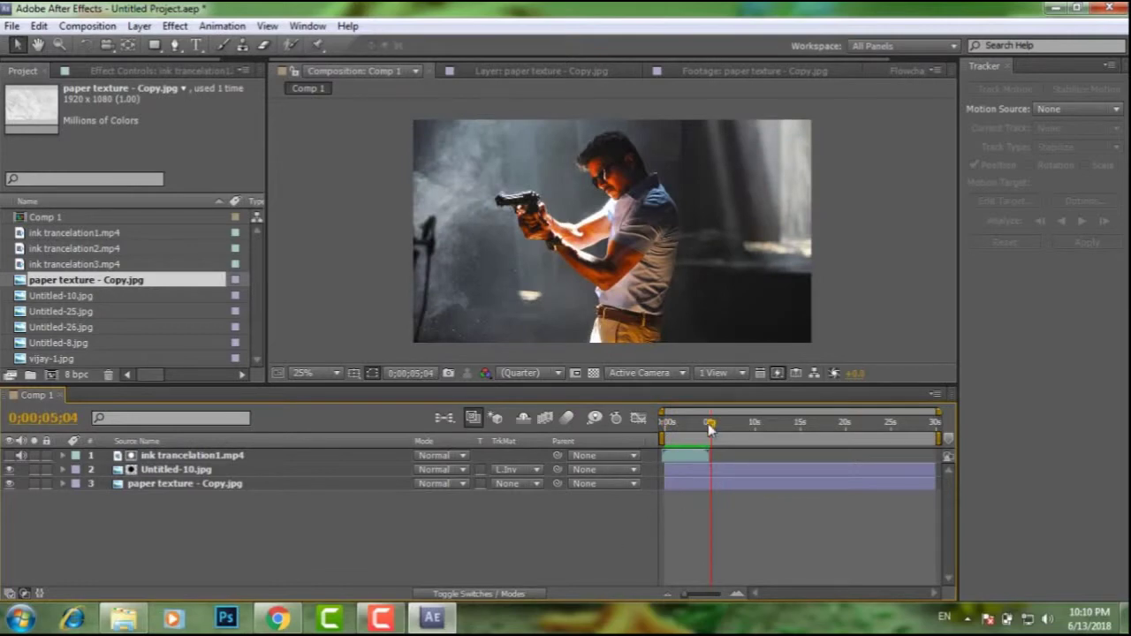
{"action": "left_click", "coordinate": [708, 424]}
{"action": "left_click", "coordinate": [175, 470]}
{"action": "left_click", "coordinate": [179, 484], "text": "shift"}
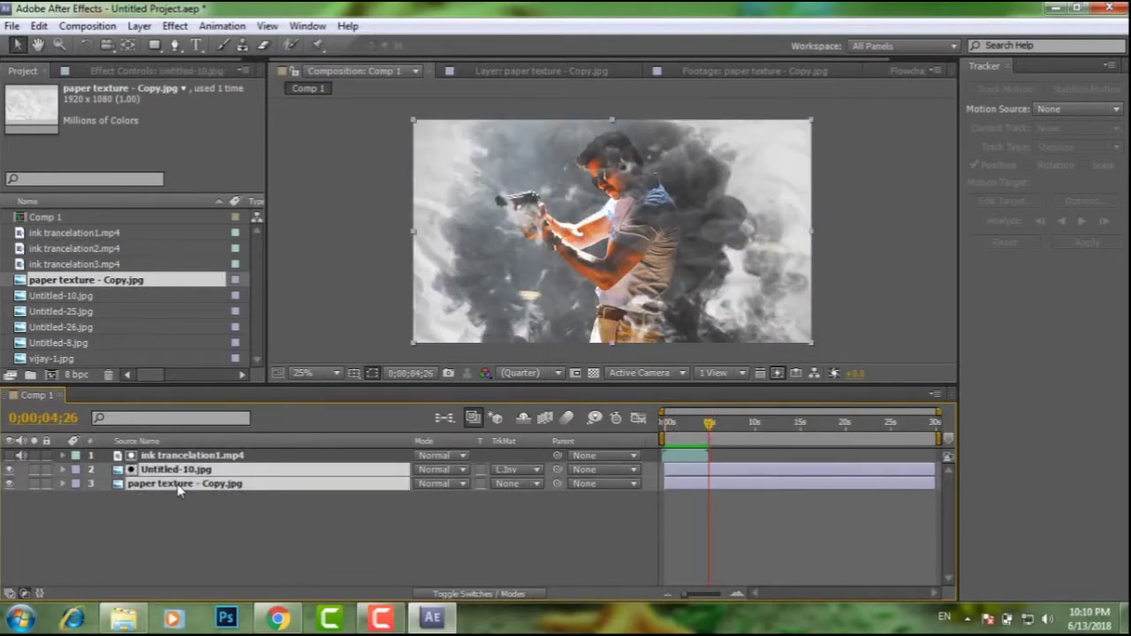
{"action": "left_click", "coordinate": [39, 26]}
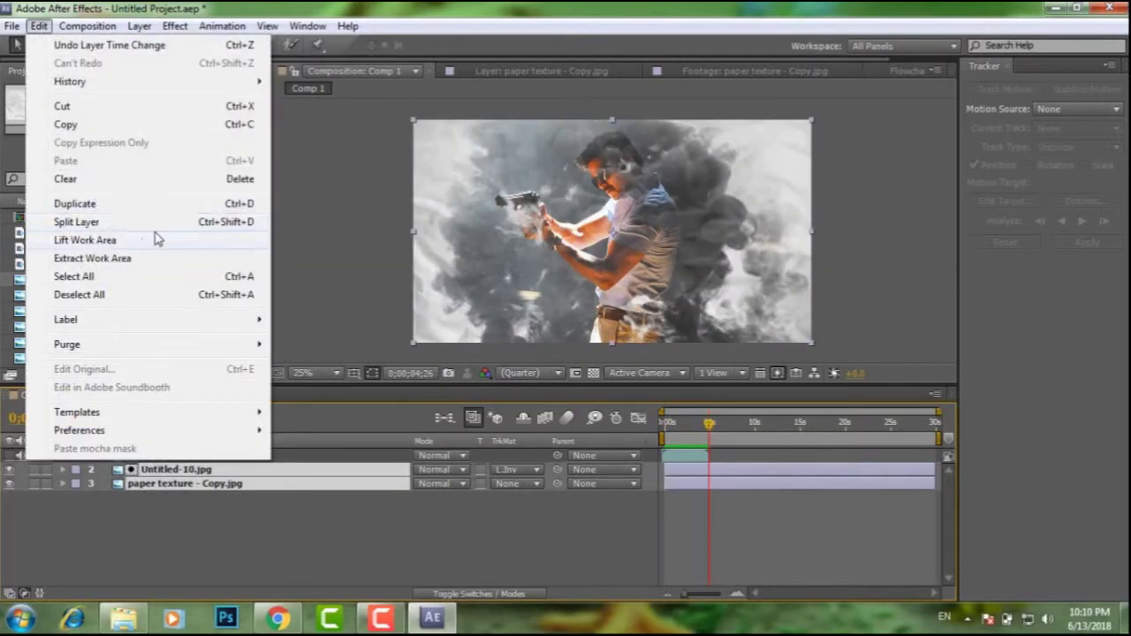
{"action": "left_click", "coordinate": [142, 222]}
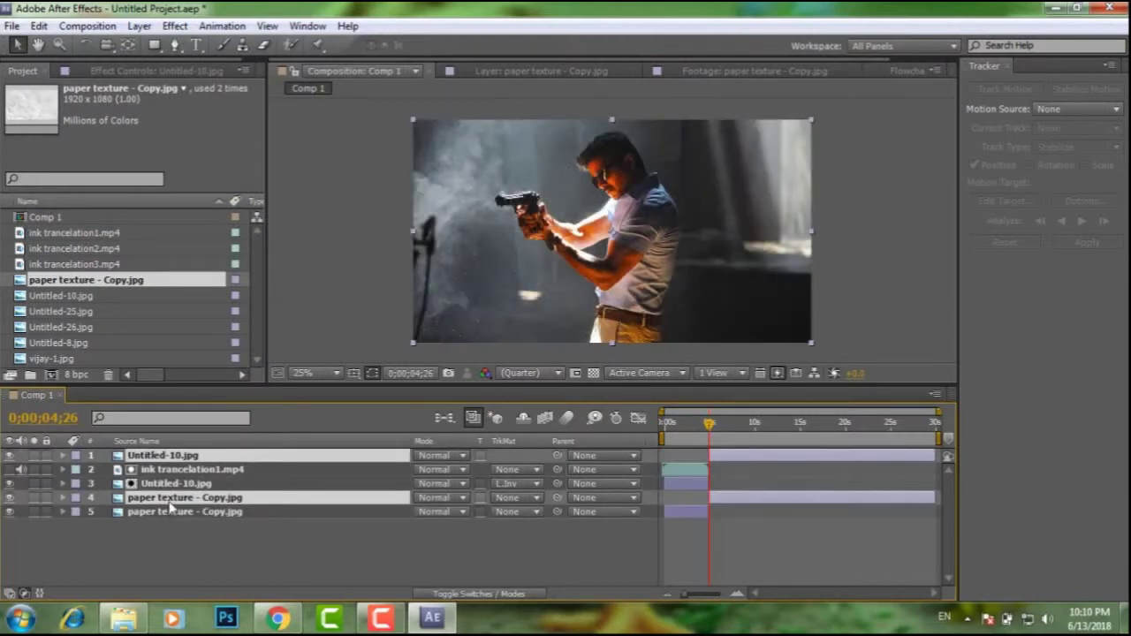
{"action": "key", "text": "Delete"}
Check the frames around the cut and set the time to 0;00;05;04
{"action": "left_click_drag", "start_coordinate": [708, 432], "coordinate": [707, 432]}
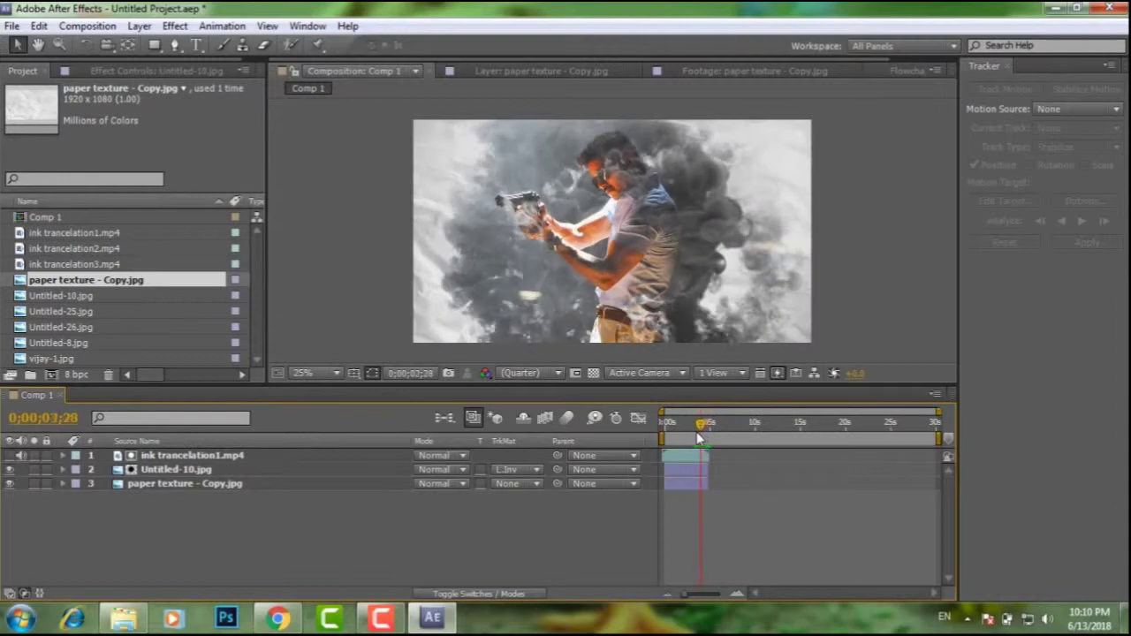
{"action": "mouse_move", "coordinate": [707, 432]}
{"action": "left_mouse_down"}
{"action": "mouse_move", "coordinate": [673, 442]}
{"action": "mouse_move", "coordinate": [707, 442]}
{"action": "left_mouse_up"}
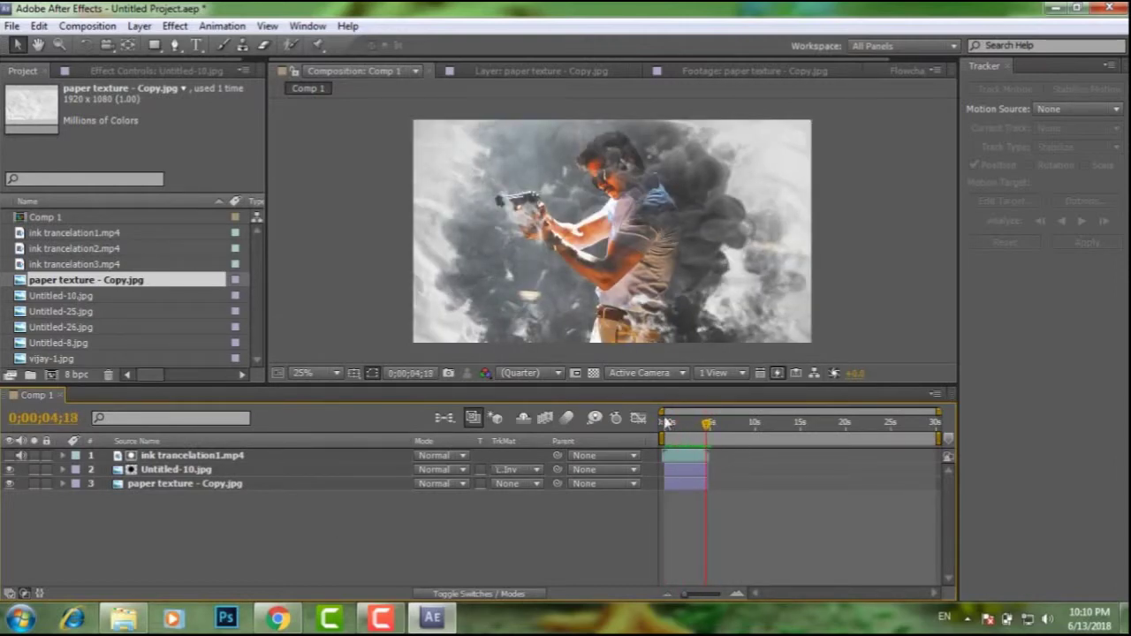
{"action": "left_click", "coordinate": [703, 484]}
{"action": "left_click", "coordinate": [706, 470]}
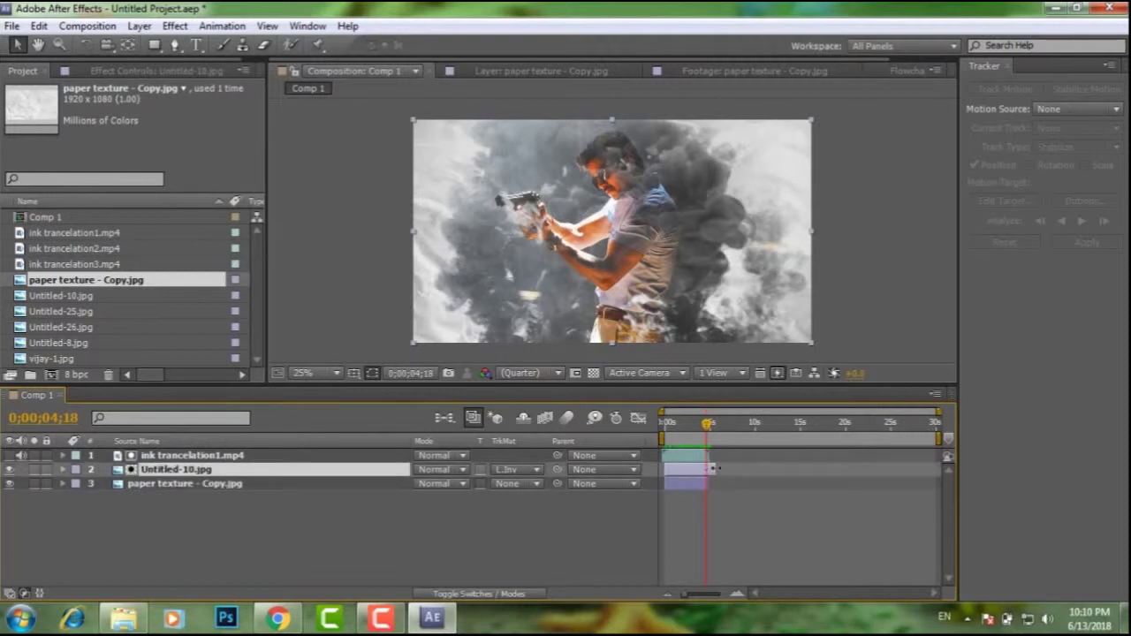
{"action": "left_click_drag", "start_coordinate": [709, 428], "coordinate": [716, 439]}
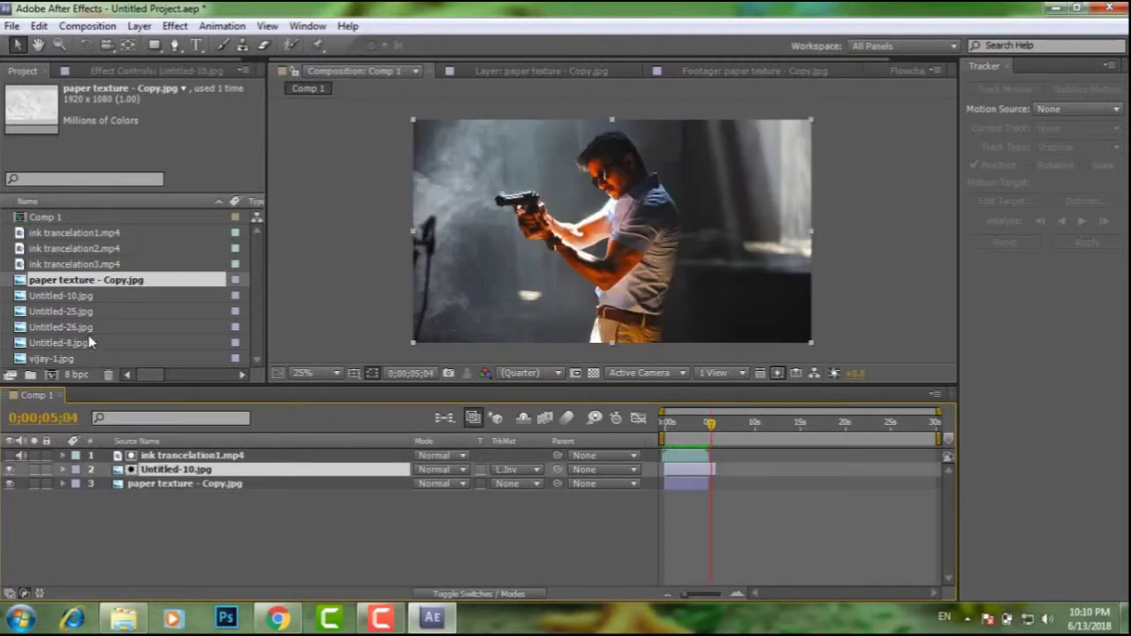
Add a second Untitled-10.jpg as the bottom layer, starting after the first transition
{"action": "double_click", "coordinate": [60, 295]}
{"action": "left_click_drag", "start_coordinate": [151, 295], "coordinate": [125, 528]}
{"action": "left_click_drag", "start_coordinate": [663, 500], "coordinate": [700, 496]}
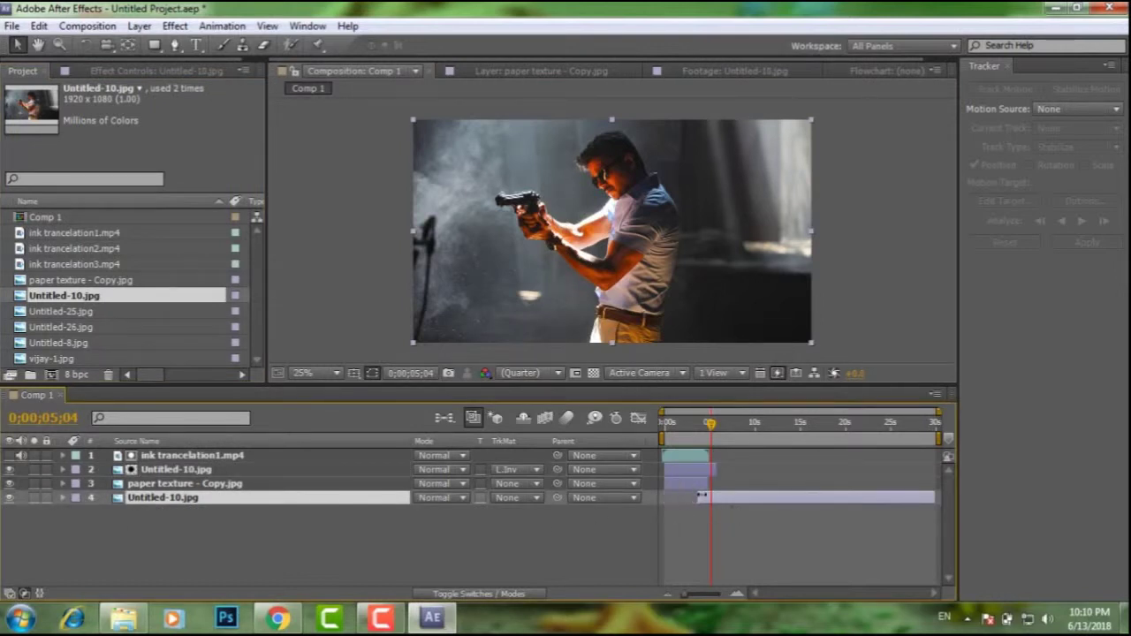
{"action": "left_click", "coordinate": [713, 469]}
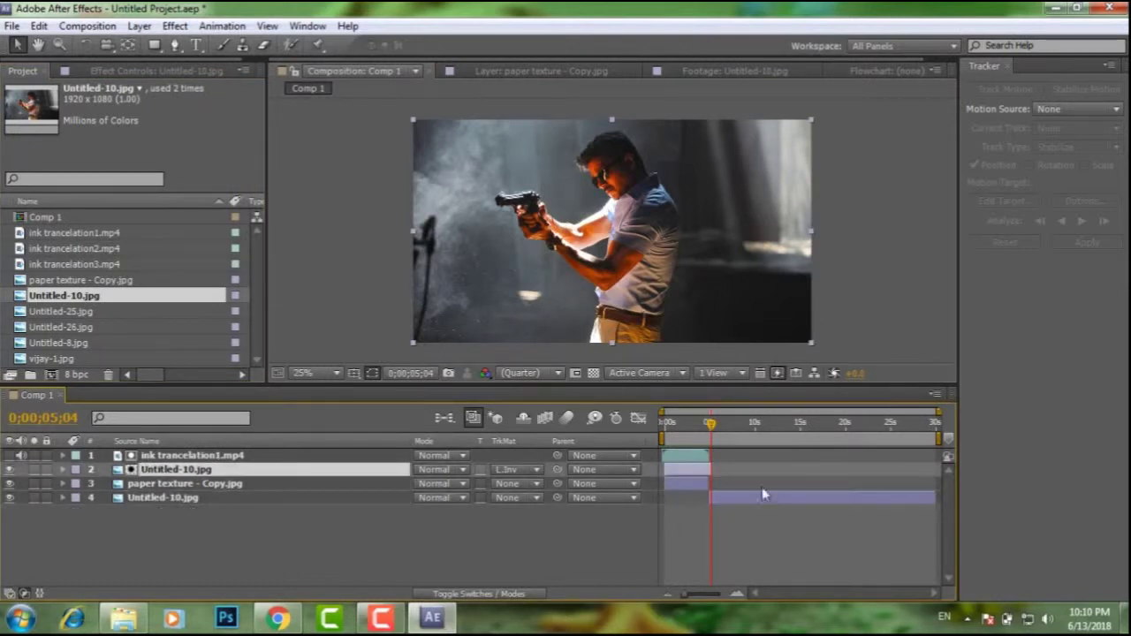
Shorten the second Untitled-10.jpg layer
{"action": "left_click", "coordinate": [88, 327]}
{"action": "left_click", "coordinate": [87, 311]}
{"action": "left_click", "coordinate": [86, 342]}
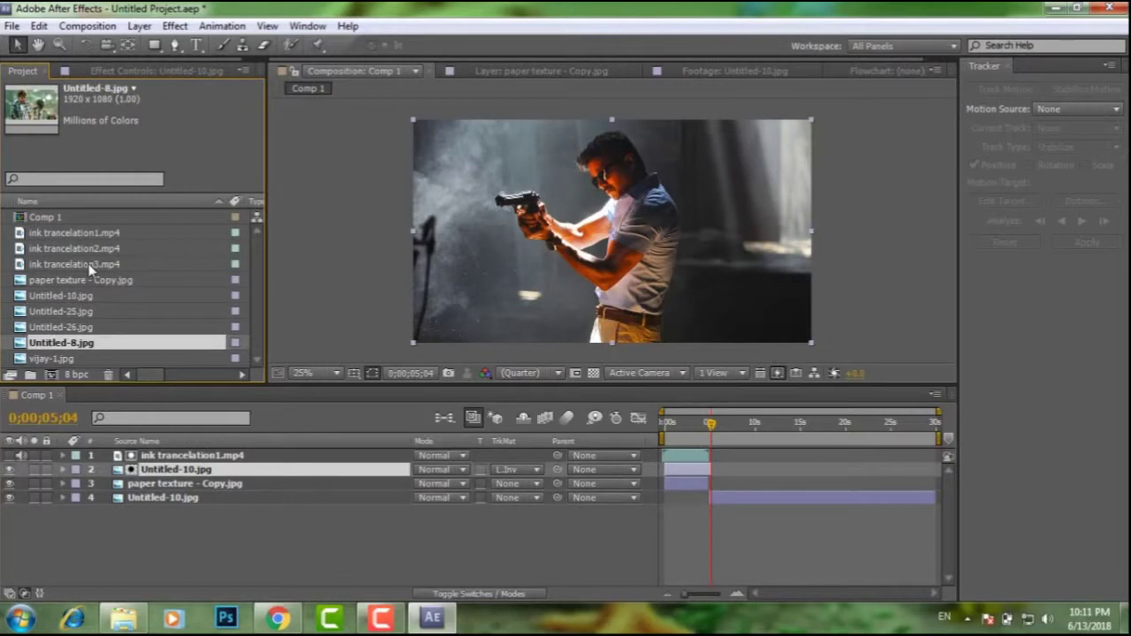
{"action": "left_click", "coordinate": [96, 356]}
{"action": "left_click_drag", "start_coordinate": [752, 422], "coordinate": [718, 433]}
{"action": "left_click", "coordinate": [163, 498]}
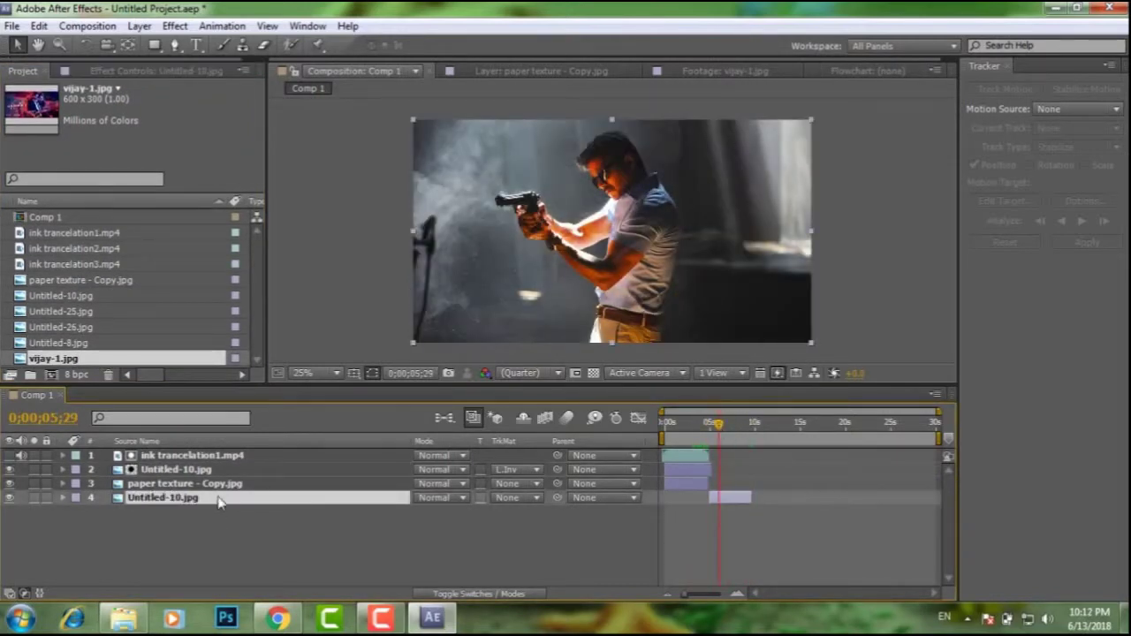
Add Untitled-26.jpg as a layer starting slightly after 5 seconds
{"action": "left_click", "coordinate": [110, 343]}
{"action": "left_click", "coordinate": [103, 326]}
{"action": "left_click", "coordinate": [102, 311]}
{"action": "left_click", "coordinate": [108, 328]}
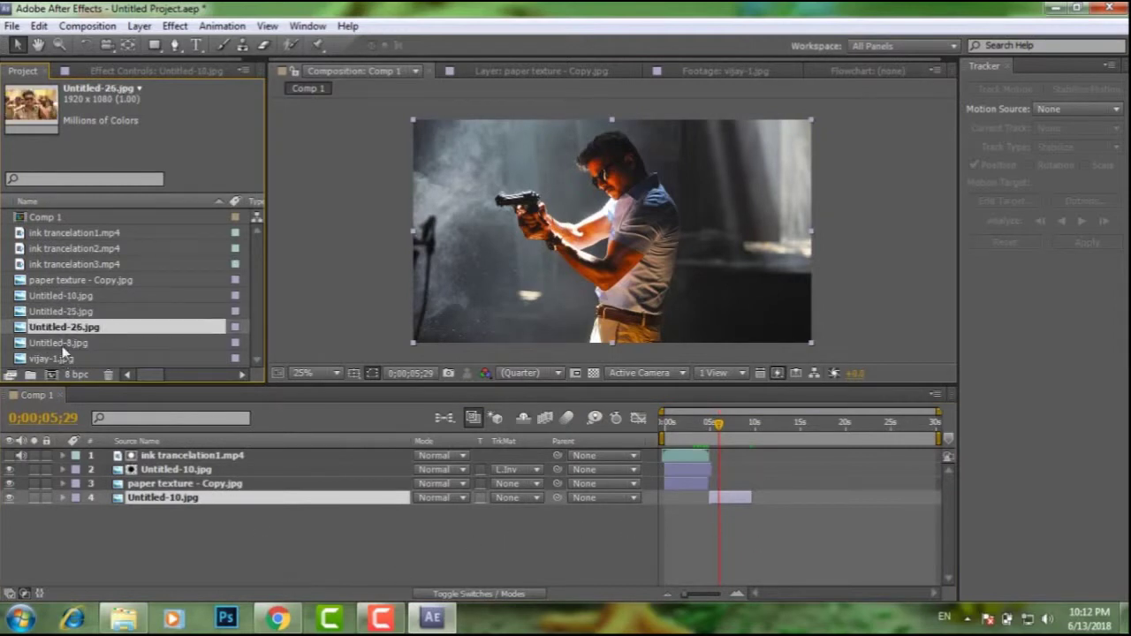
{"action": "left_click_drag", "start_coordinate": [67, 331], "coordinate": [103, 498]}
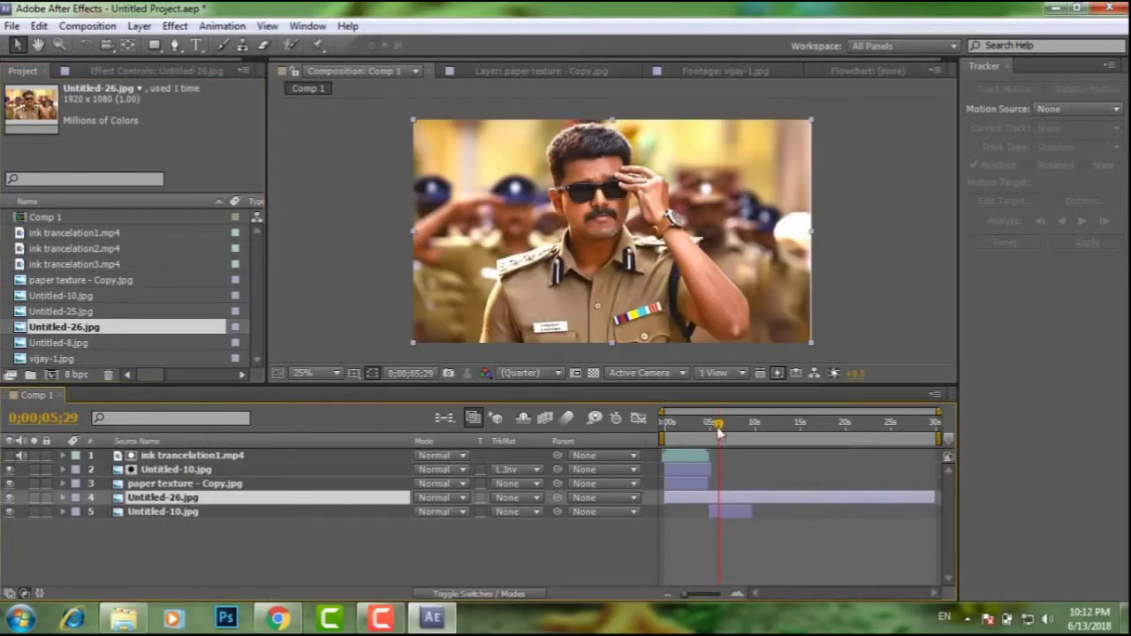
{"action": "left_click_drag", "start_coordinate": [681, 503], "coordinate": [708, 505]}
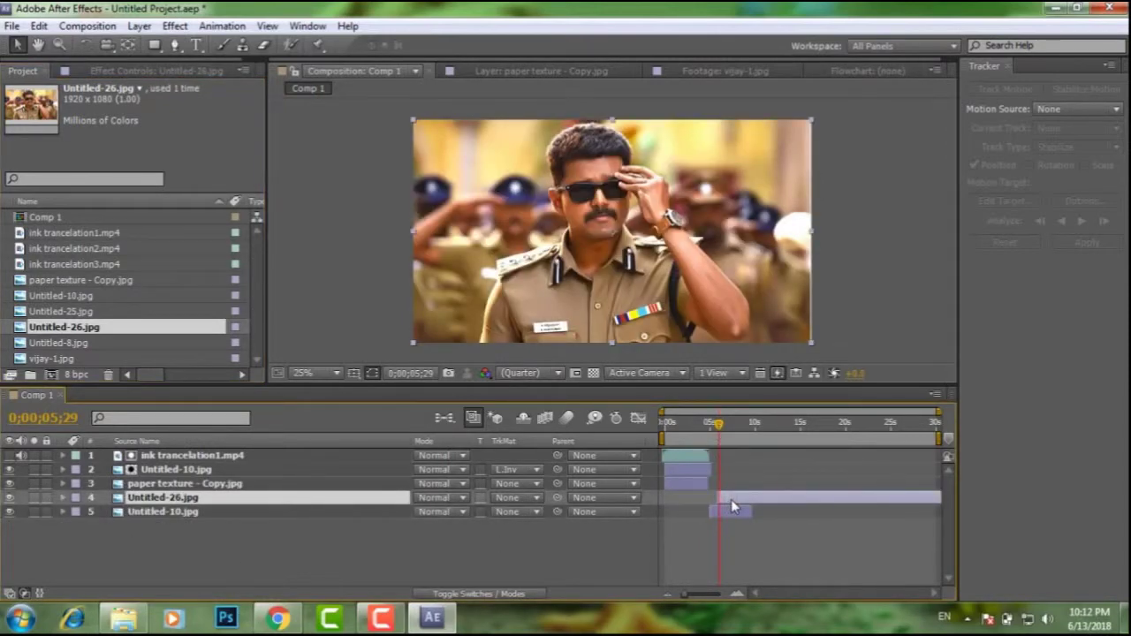
Add the ink trancelation2.mp4 clip at around 0;00;05;10
{"action": "left_click_drag", "start_coordinate": [720, 426], "coordinate": [714, 432]}
{"action": "left_click_drag", "start_coordinate": [722, 432], "coordinate": [713, 424]}
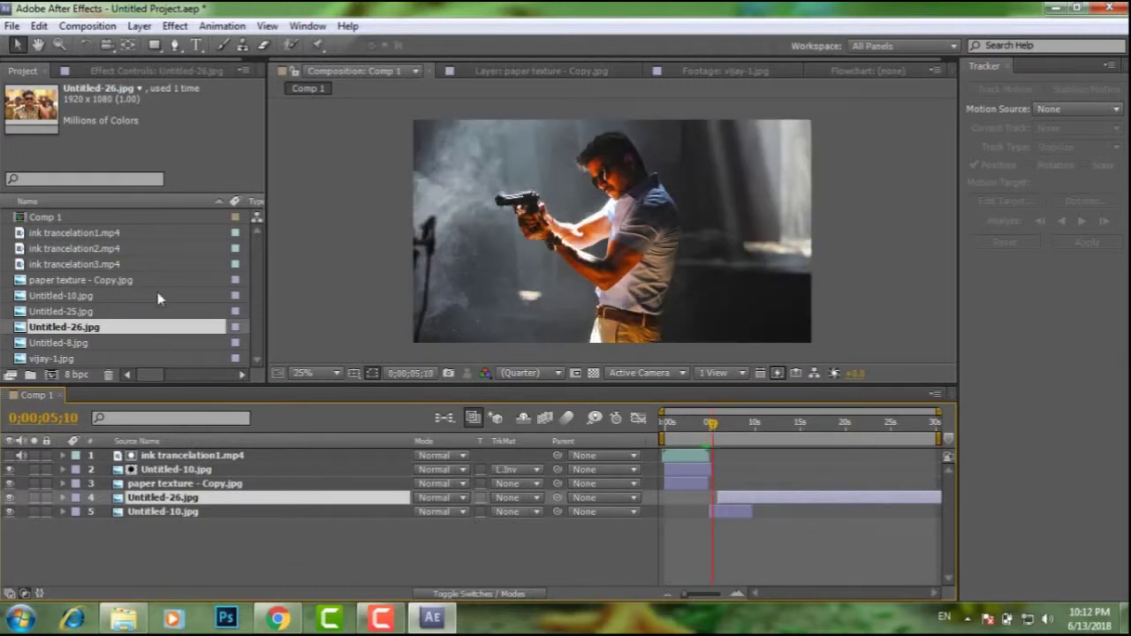
{"action": "left_click_drag", "start_coordinate": [56, 249], "coordinate": [163, 504]}
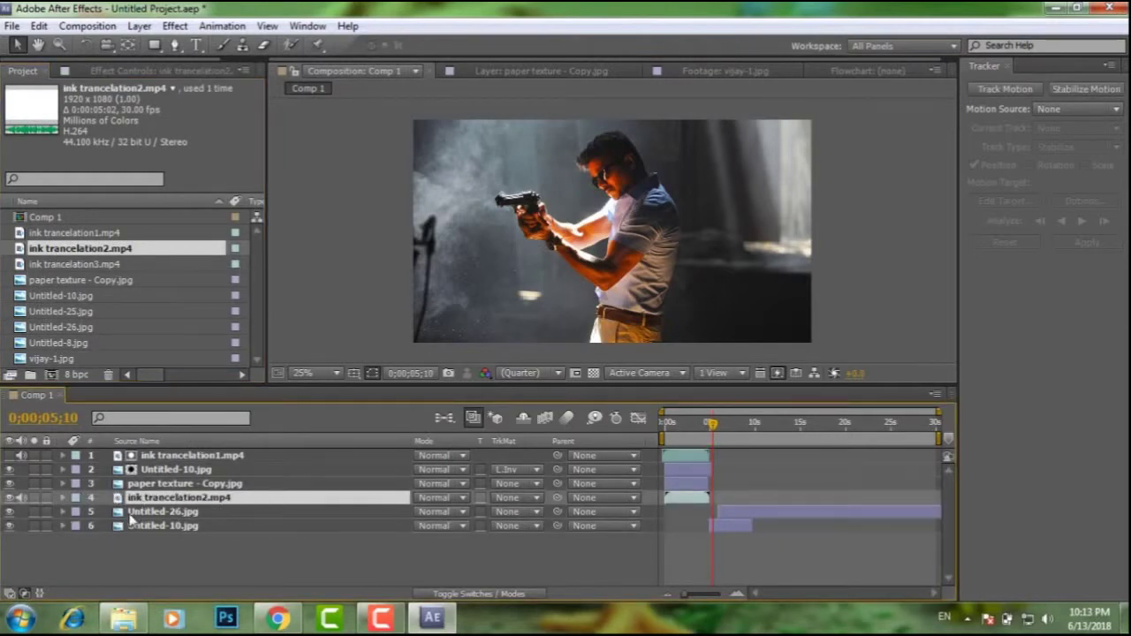
Adjust the ink trancelation2.mp4 clip's start time so it begins the second transition
{"action": "left_click", "coordinate": [141, 513]}
{"action": "left_click", "coordinate": [10, 527]}
{"action": "left_click", "coordinate": [11, 526]}
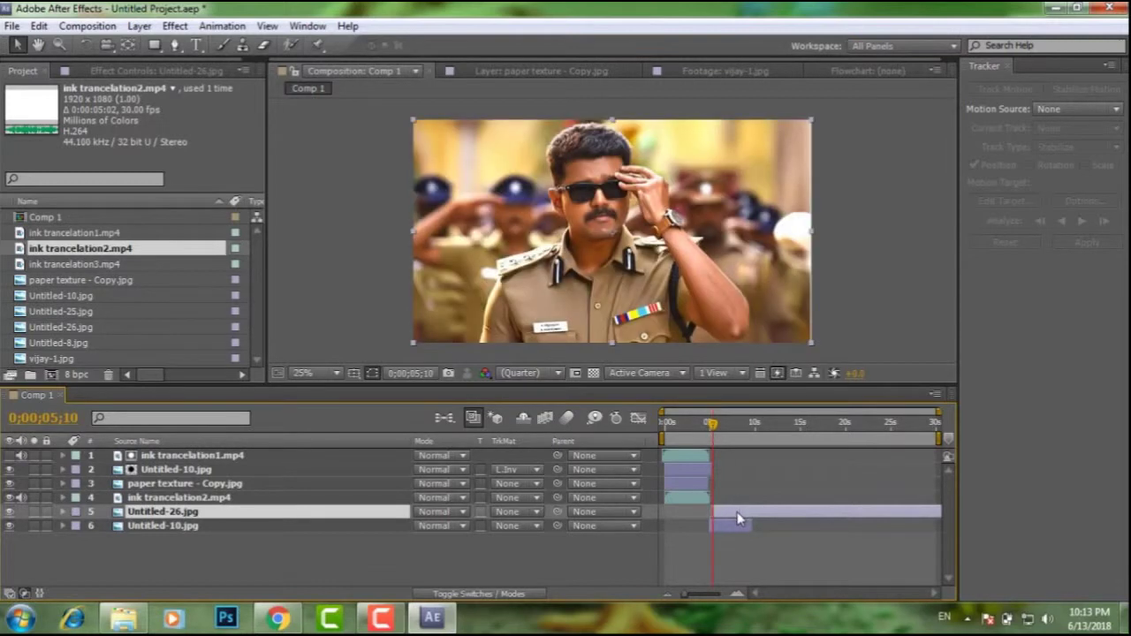
{"action": "left_click", "coordinate": [184, 498]}
{"action": "left_click_drag", "start_coordinate": [694, 498], "coordinate": [734, 496]}
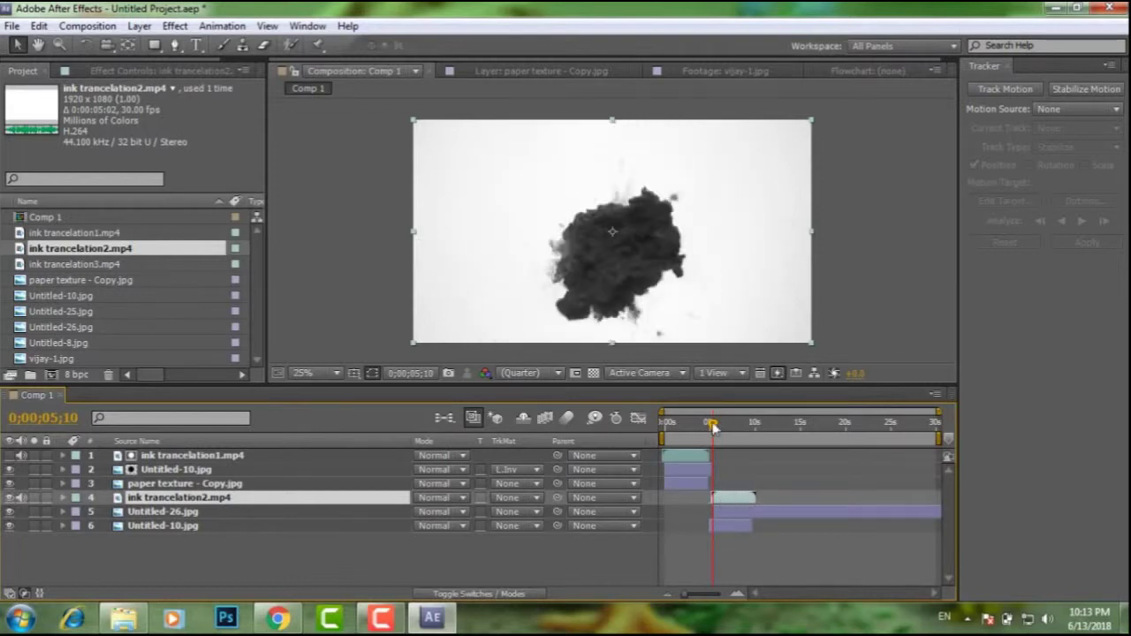
{"action": "left_click_drag", "start_coordinate": [714, 424], "coordinate": [714, 430]}
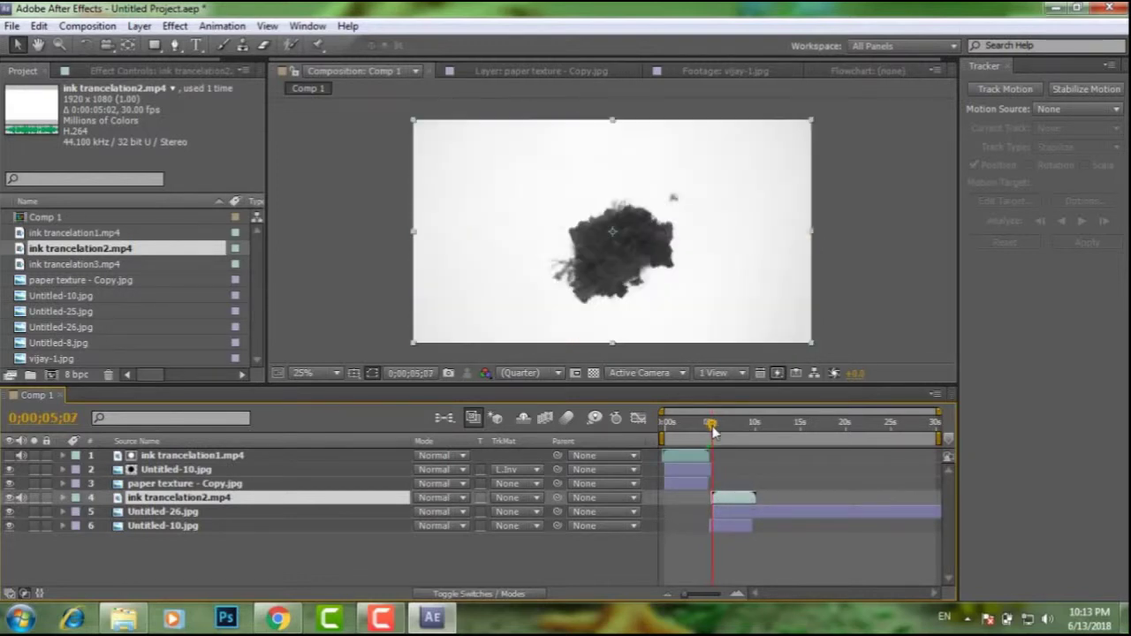
{"action": "left_click_drag", "start_coordinate": [732, 504], "coordinate": [728, 502]}
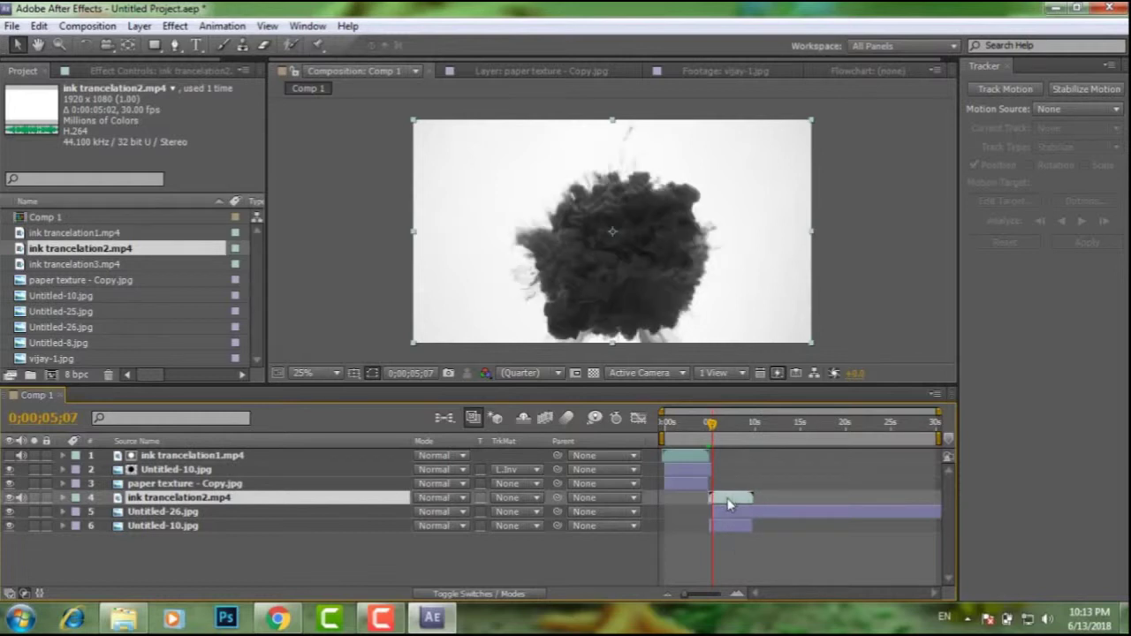
{"action": "left_click", "coordinate": [727, 513]}
{"action": "left_click_drag", "start_coordinate": [714, 429], "coordinate": [713, 429]}
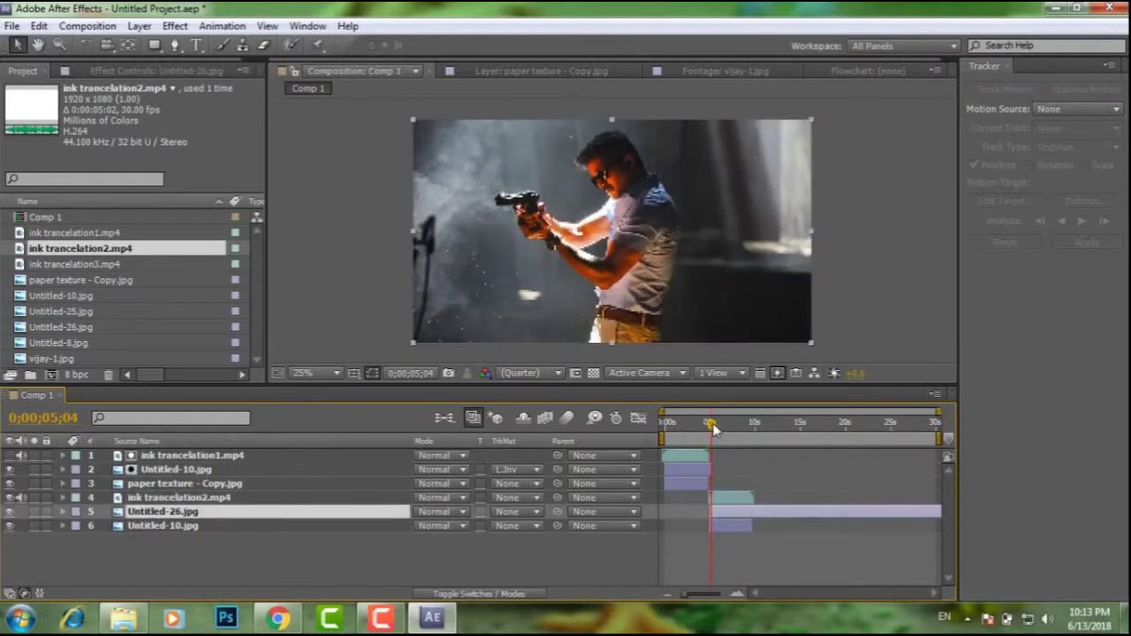
Set Untitled-26.jpg's track matte to Luma Inverted Matte 'ink trancelation2.mp4'
{"action": "left_click", "coordinate": [471, 558]}
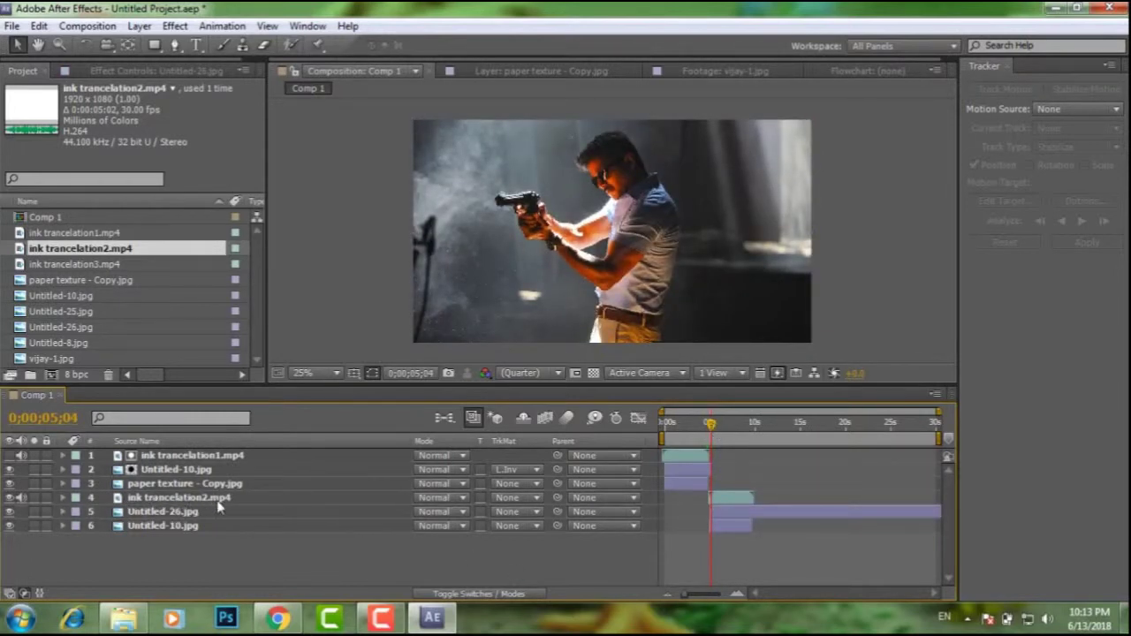
{"action": "left_click", "coordinate": [524, 515]}
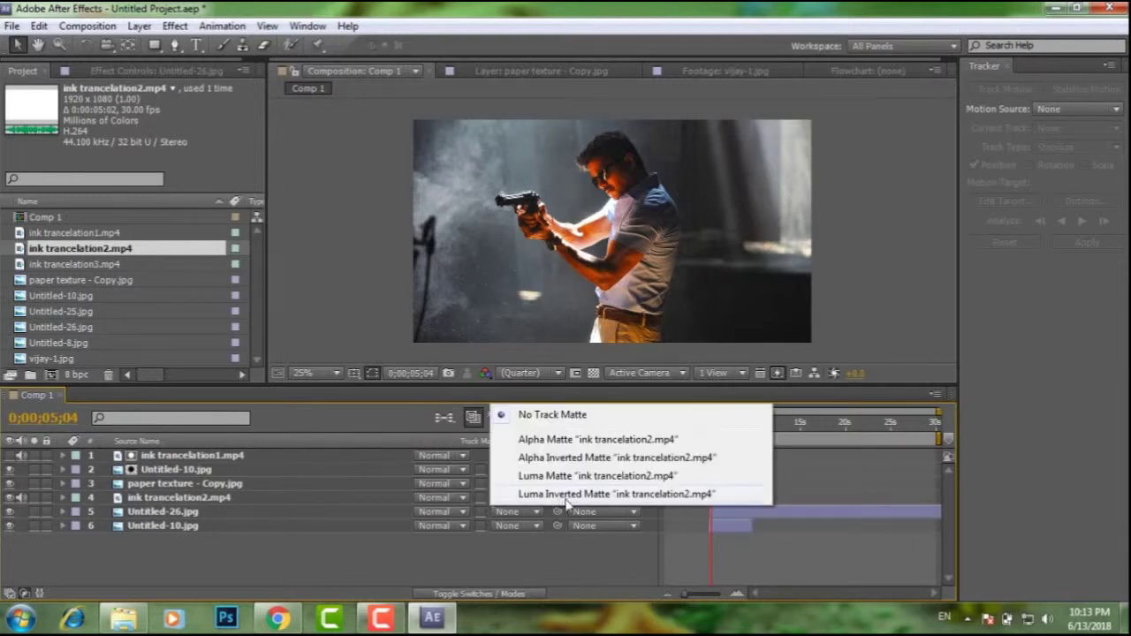
{"action": "left_click_drag", "start_coordinate": [157, 491], "coordinate": [250, 506]}
{"action": "left_click_drag", "start_coordinate": [624, 489], "coordinate": [723, 530]}
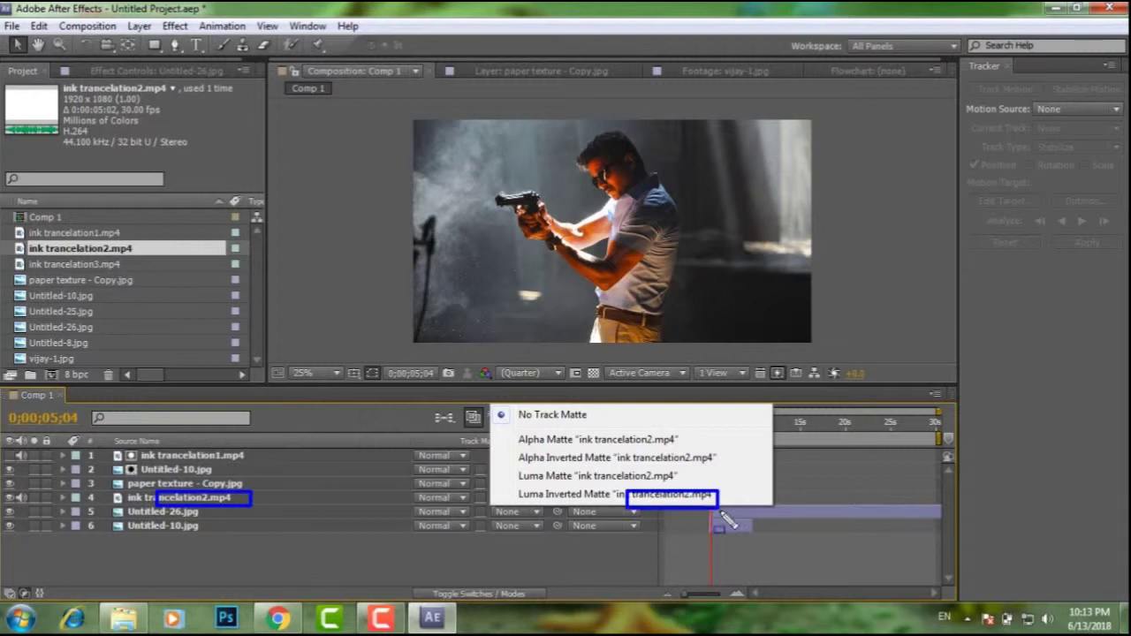
{"action": "left_click", "coordinate": [619, 493]}
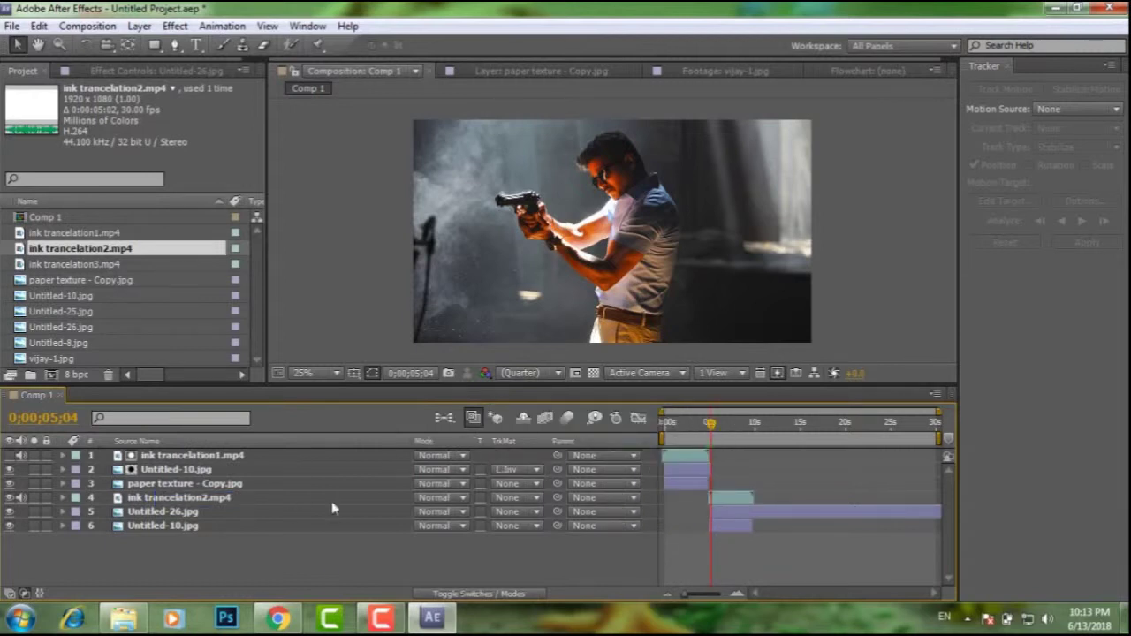
{"action": "left_click", "coordinate": [535, 513]}
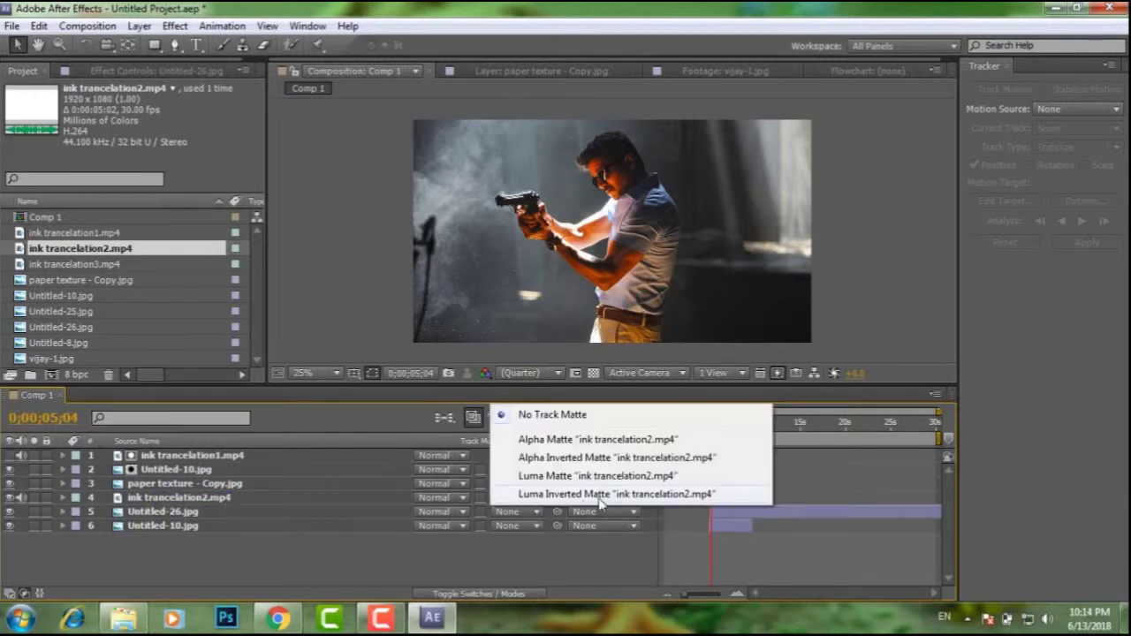
{"action": "left_click", "coordinate": [600, 497]}
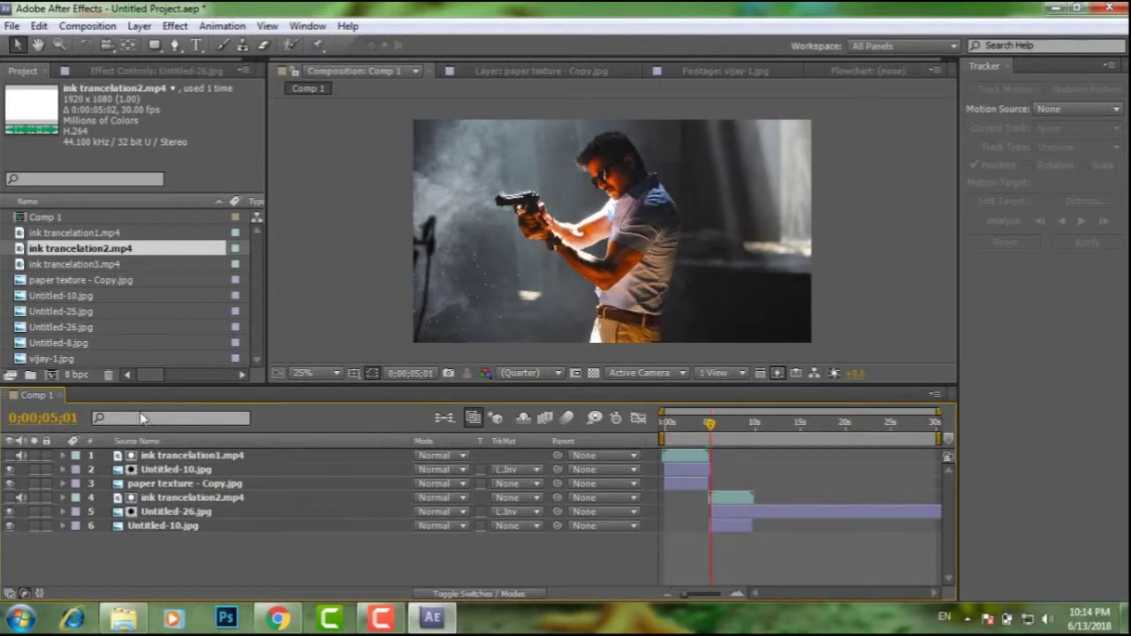
{"action": "left_click_drag", "start_coordinate": [714, 426], "coordinate": [715, 430]}
Preview the second transition, then split the lower Untitled-10.jpg at 0;00;09;22 and delete the extra piece
{"action": "key", "text": "space"}
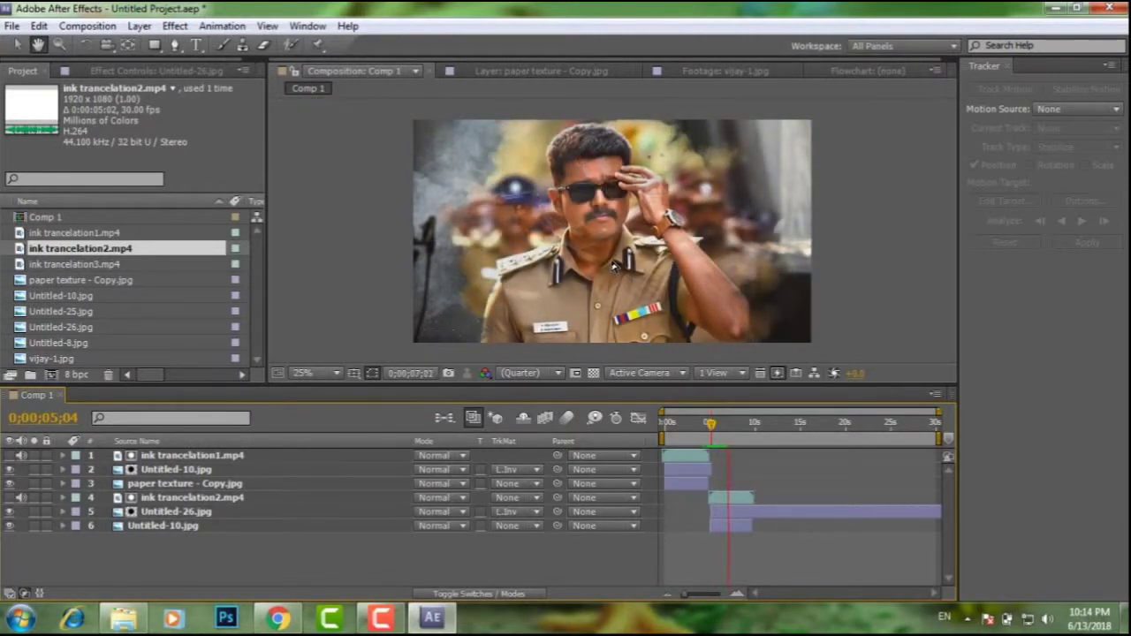
{"action": "left_click", "coordinate": [755, 431]}
{"action": "left_click_drag", "start_coordinate": [754, 433], "coordinate": [752, 433]}
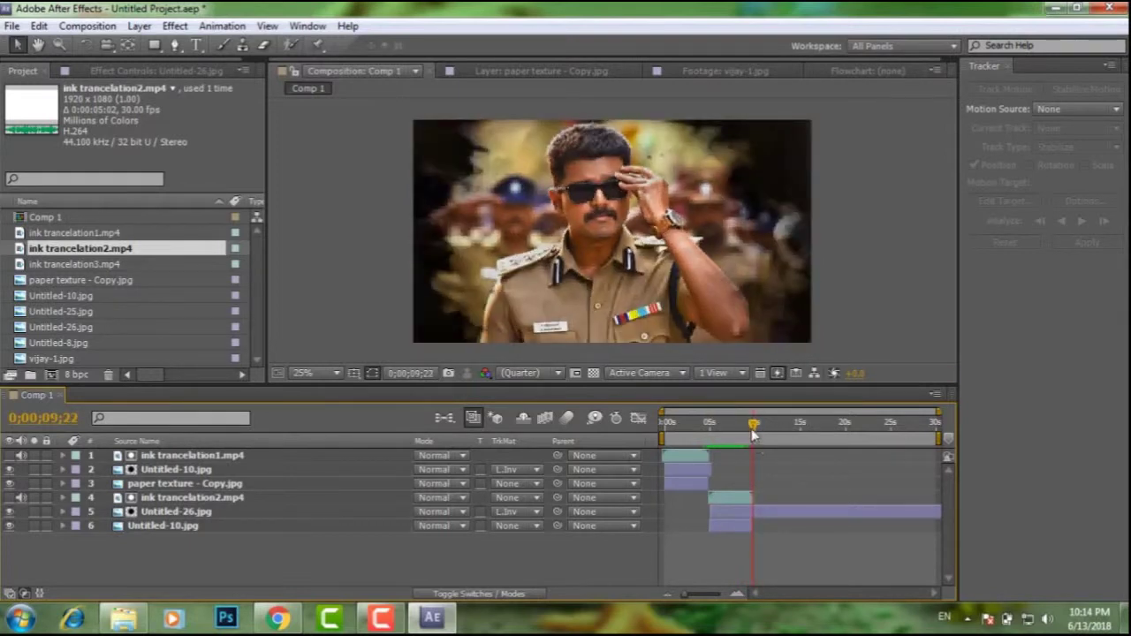
{"action": "left_click", "coordinate": [743, 526]}
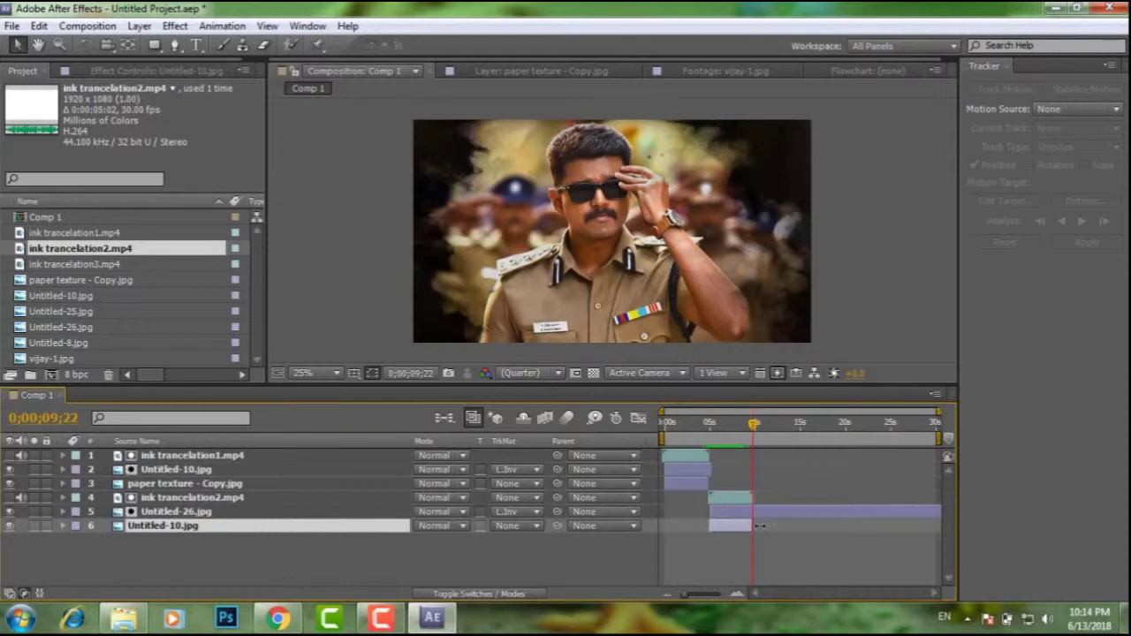
{"action": "left_click_drag", "start_coordinate": [749, 527], "coordinate": [752, 527]}
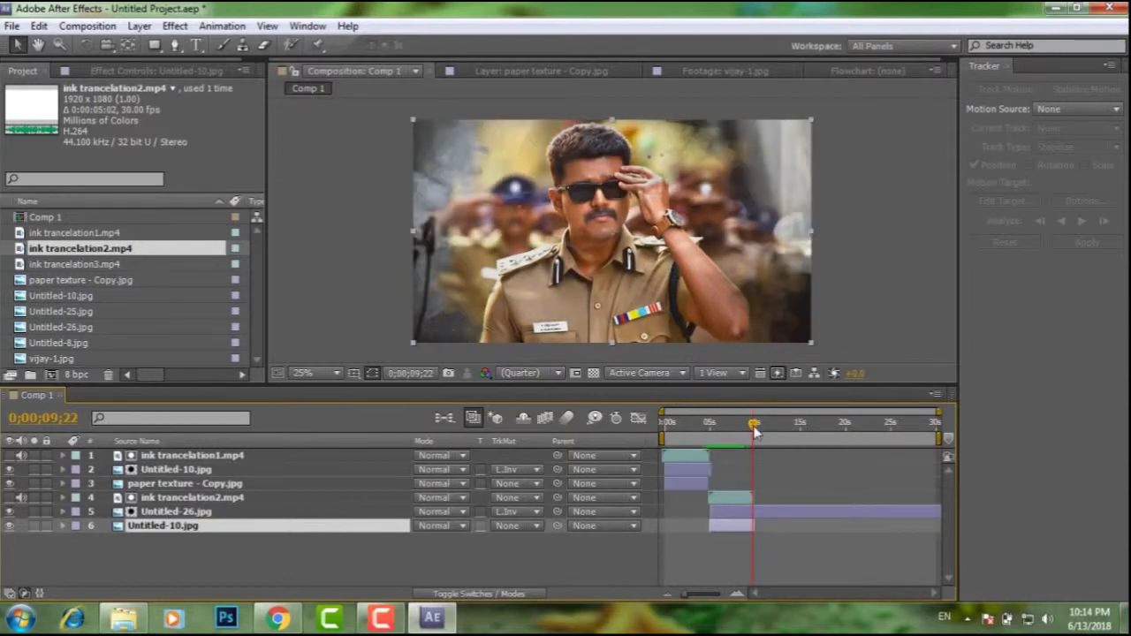
{"action": "left_click", "coordinate": [39, 26]}
{"action": "left_click", "coordinate": [84, 222]}
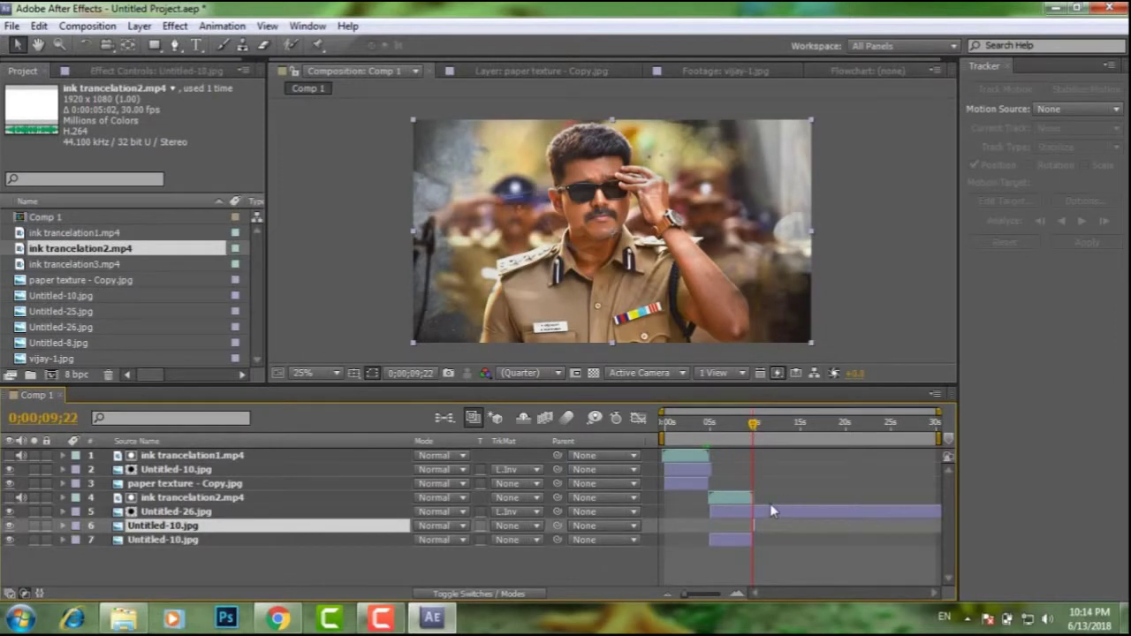
{"action": "key", "text": "Delete"}
{"action": "key", "text": "ctrl+z"}
{"action": "key", "text": "Delete"}
Split Untitled-26.jpg at 0;00;10;11
{"action": "left_click", "coordinate": [758, 515]}
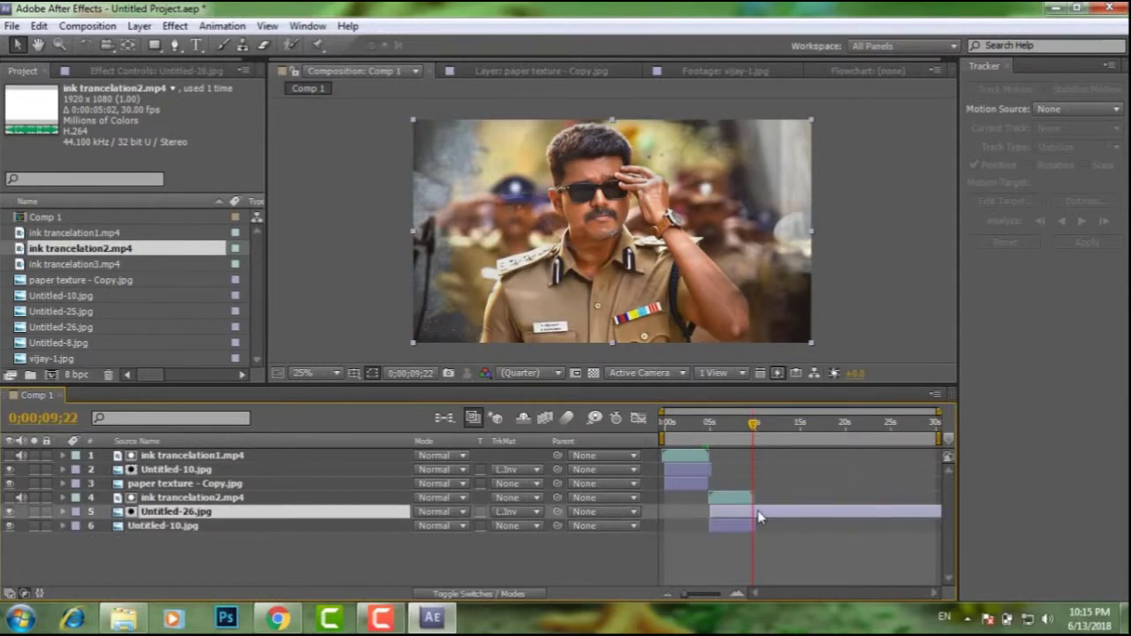
{"action": "left_click_drag", "start_coordinate": [754, 433], "coordinate": [759, 433]}
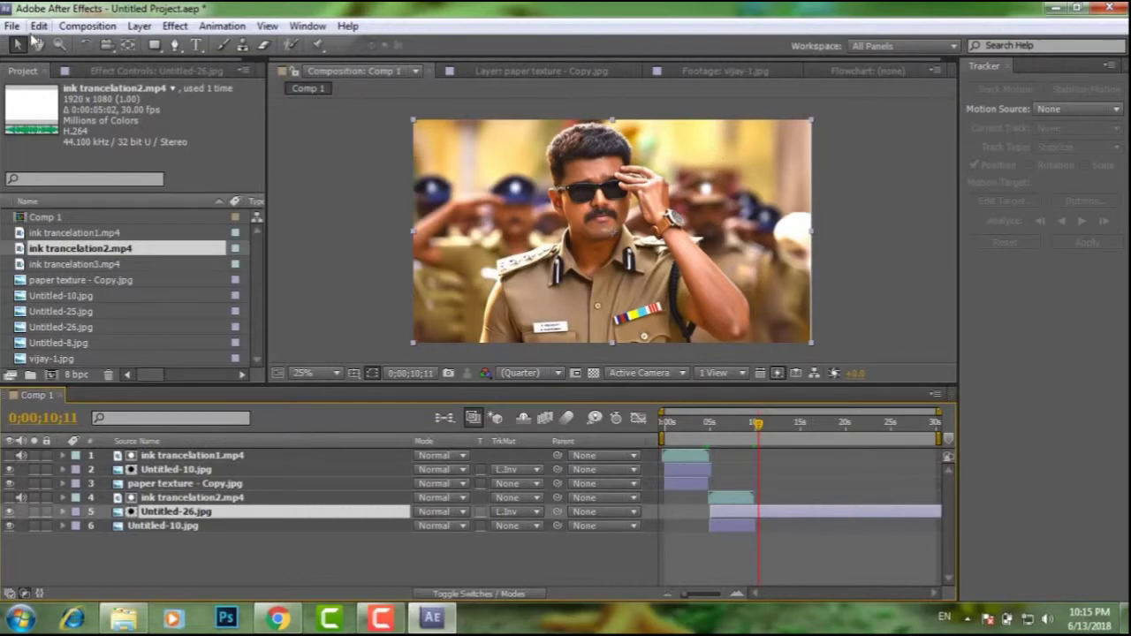
{"action": "left_click", "coordinate": [39, 26]}
{"action": "left_click", "coordinate": [91, 221]}
Delete the trailing Untitled-26.jpg piece and add ink trancelation3.mp4 and Untitled-8.jpg near 0;00;10;06
{"action": "key", "text": "Delete"}
{"action": "left_click", "coordinate": [756, 432]}
{"action": "left_click_drag", "start_coordinate": [758, 433], "coordinate": [759, 433]}
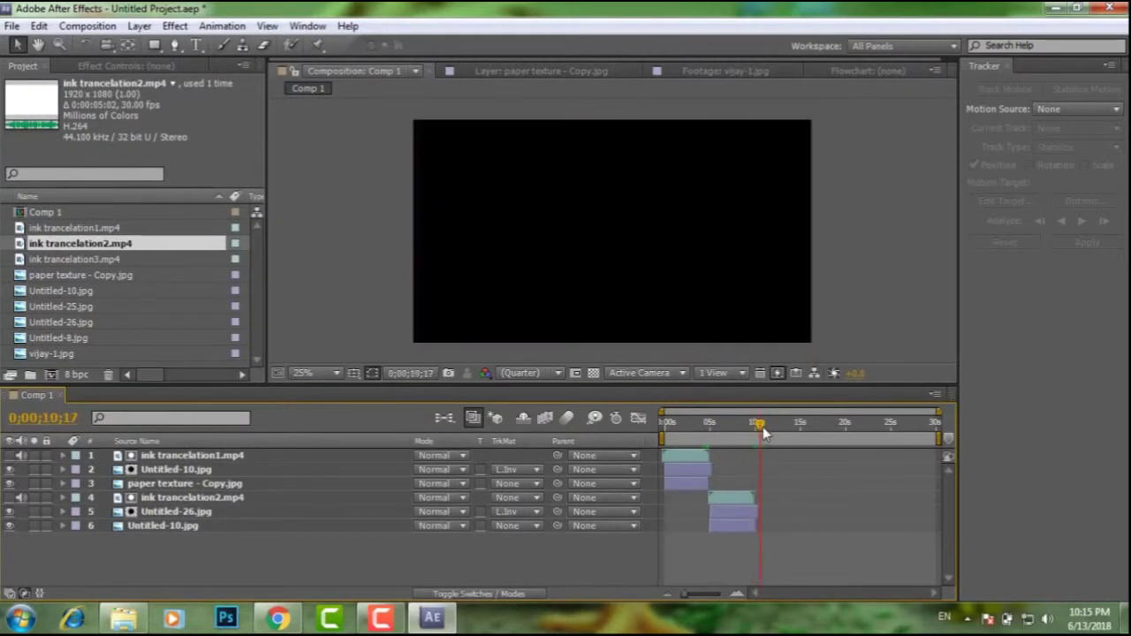
{"action": "left_click_drag", "start_coordinate": [54, 258], "coordinate": [72, 540]}
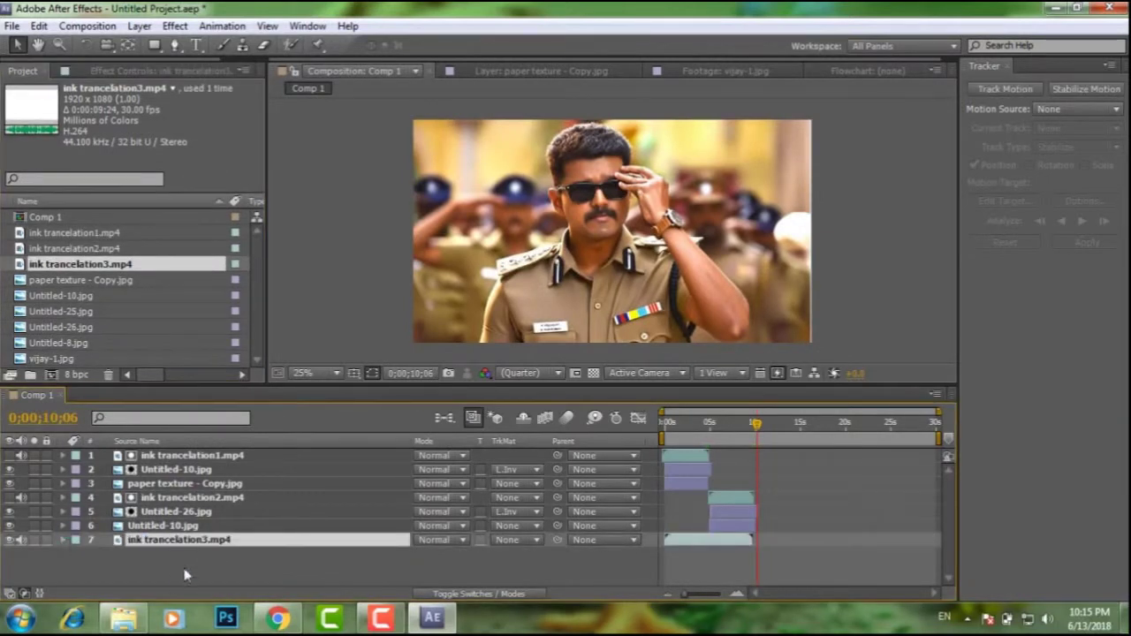
{"action": "left_click", "coordinate": [65, 281]}
{"action": "left_click", "coordinate": [67, 311]}
{"action": "left_click", "coordinate": [71, 327]}
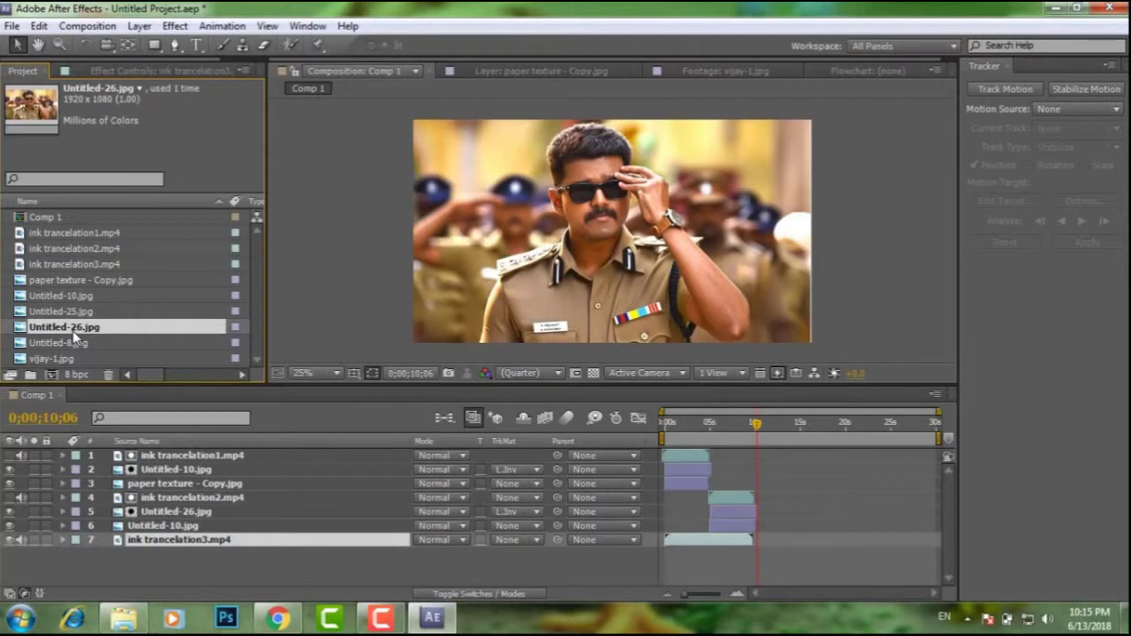
{"action": "left_click_drag", "start_coordinate": [74, 342], "coordinate": [96, 551]}
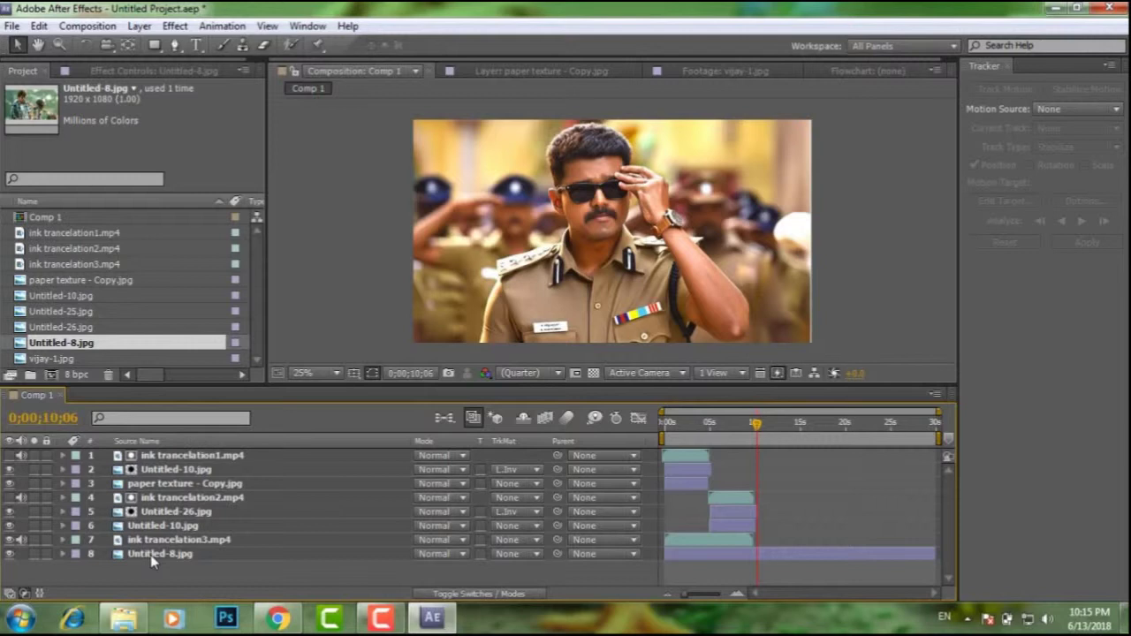
Add another Untitled-26.jpg layer starting at the current time
{"action": "left_click", "coordinate": [159, 527]}
{"action": "double_click", "coordinate": [163, 512]}
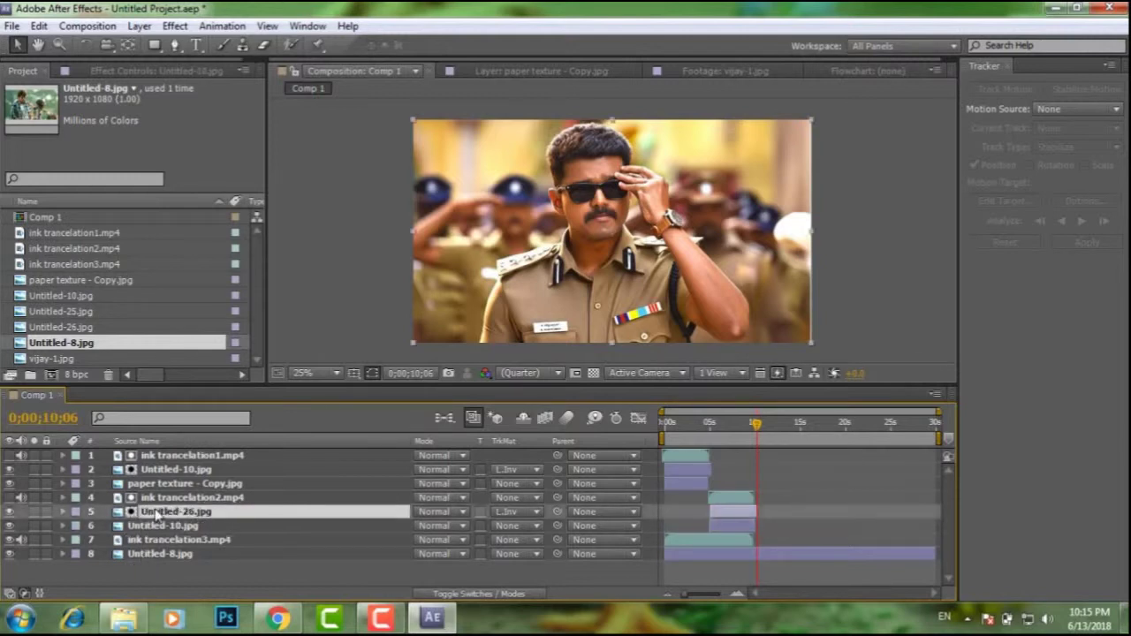
{"action": "left_click", "coordinate": [393, 67]}
{"action": "left_click", "coordinate": [172, 516]}
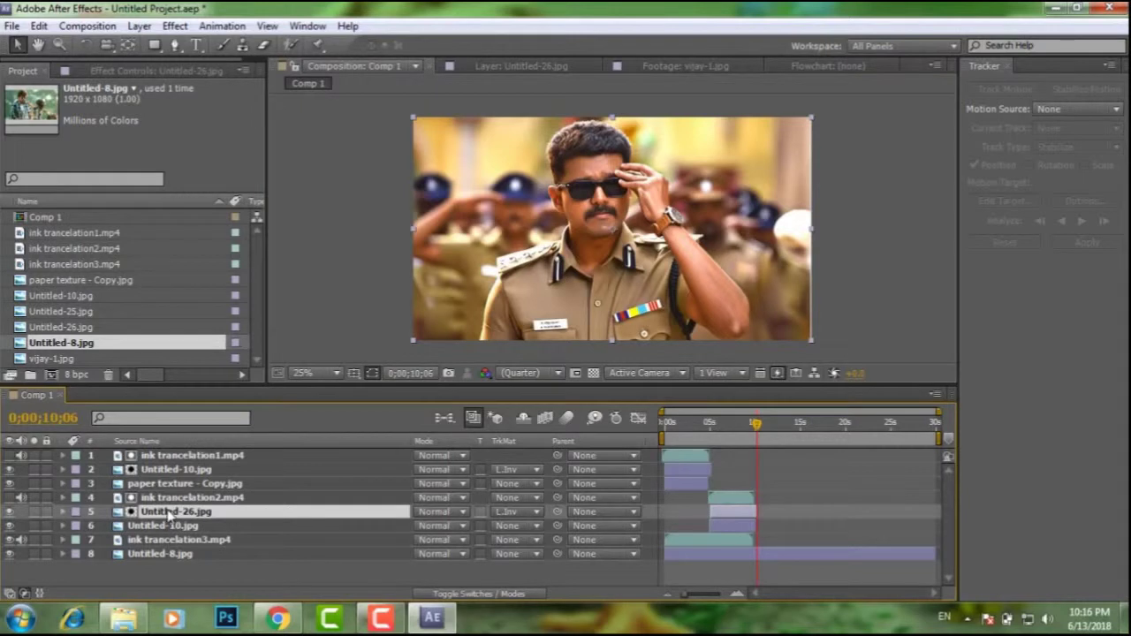
{"action": "left_click_drag", "start_coordinate": [62, 327], "coordinate": [134, 570]}
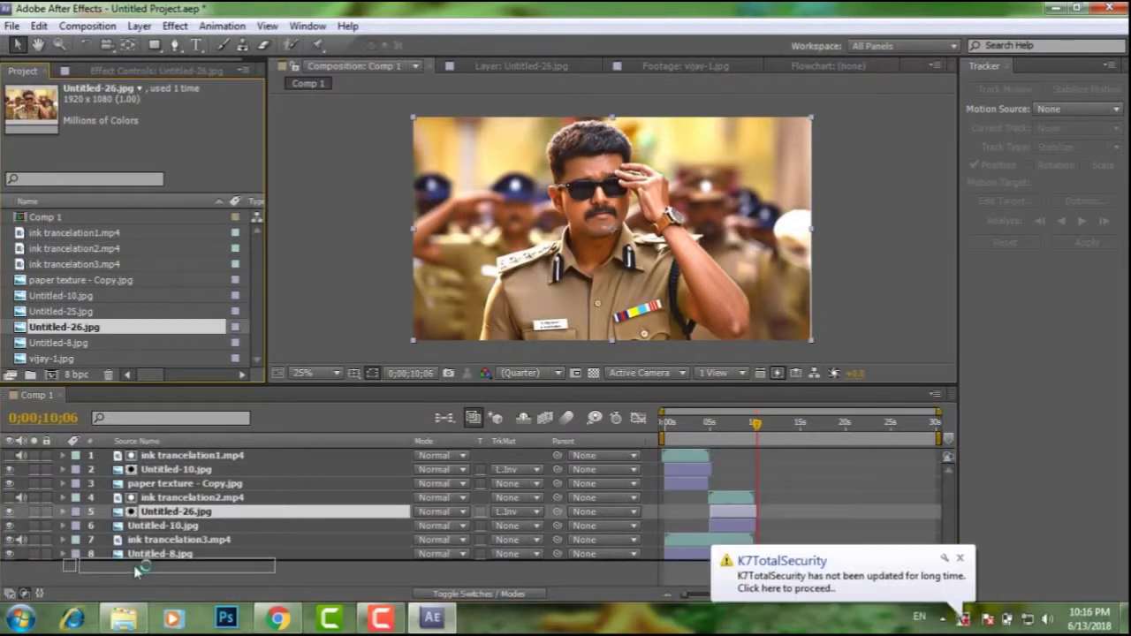
{"action": "mouse_move", "coordinate": [681, 568]}
{"action": "left_mouse_down"}
{"action": "mouse_move", "coordinate": [760, 578]}
{"action": "mouse_move", "coordinate": [841, 552]}
{"action": "left_mouse_up"}
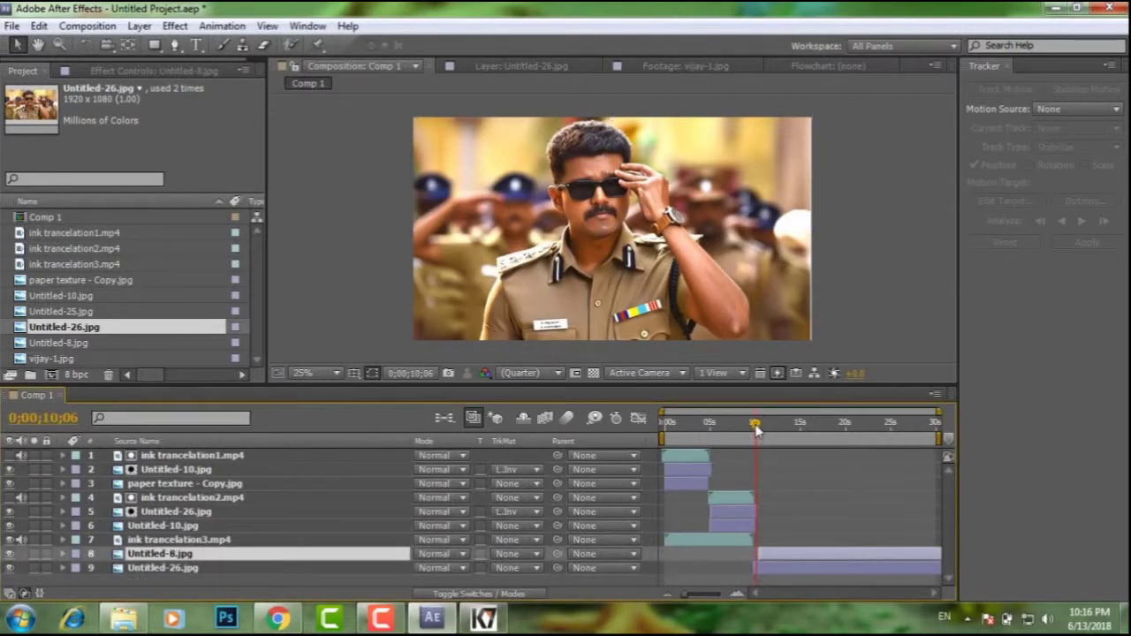
Align Untitled-8.jpg and the third ink clip to start around 0;00;10;17
{"action": "left_click_drag", "start_coordinate": [756, 424], "coordinate": [764, 423]}
{"action": "mouse_move", "coordinate": [780, 554]}
{"action": "left_mouse_down"}
{"action": "mouse_move", "coordinate": [769, 540]}
{"action": "mouse_move", "coordinate": [789, 548]}
{"action": "left_mouse_up"}
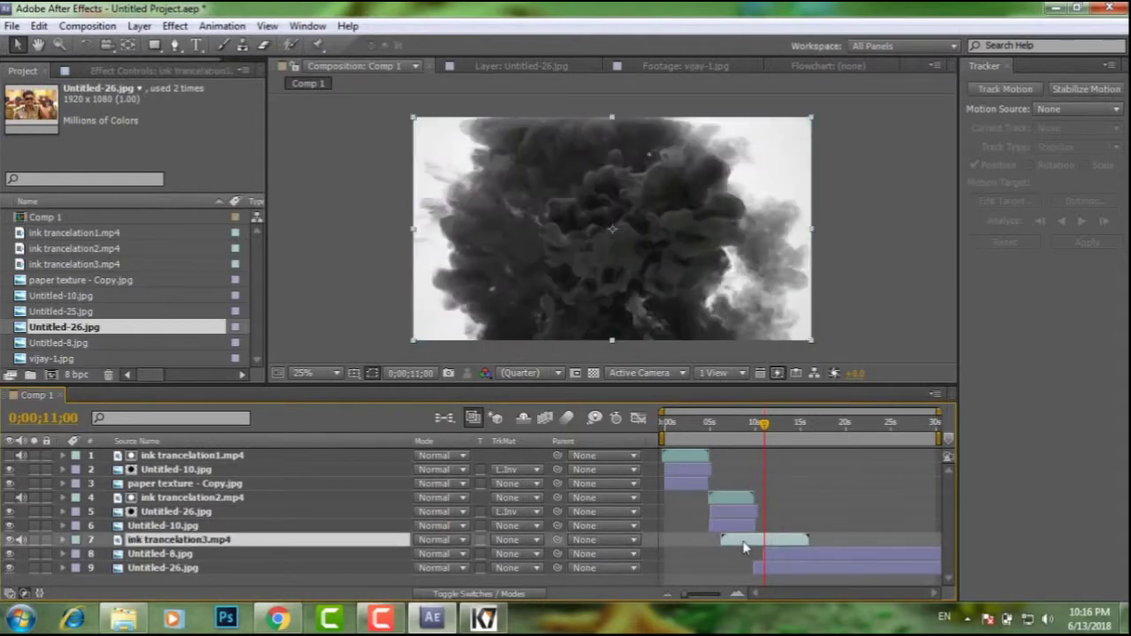
{"action": "left_click_drag", "start_coordinate": [789, 548], "coordinate": [784, 548]}
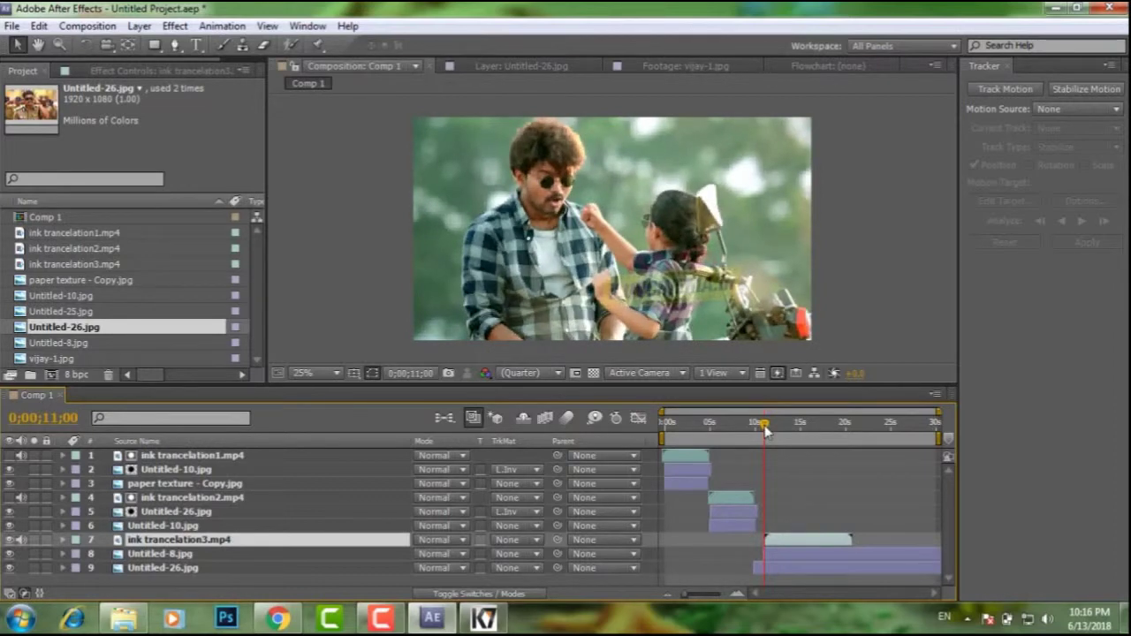
{"action": "left_click_drag", "start_coordinate": [784, 540], "coordinate": [785, 557]}
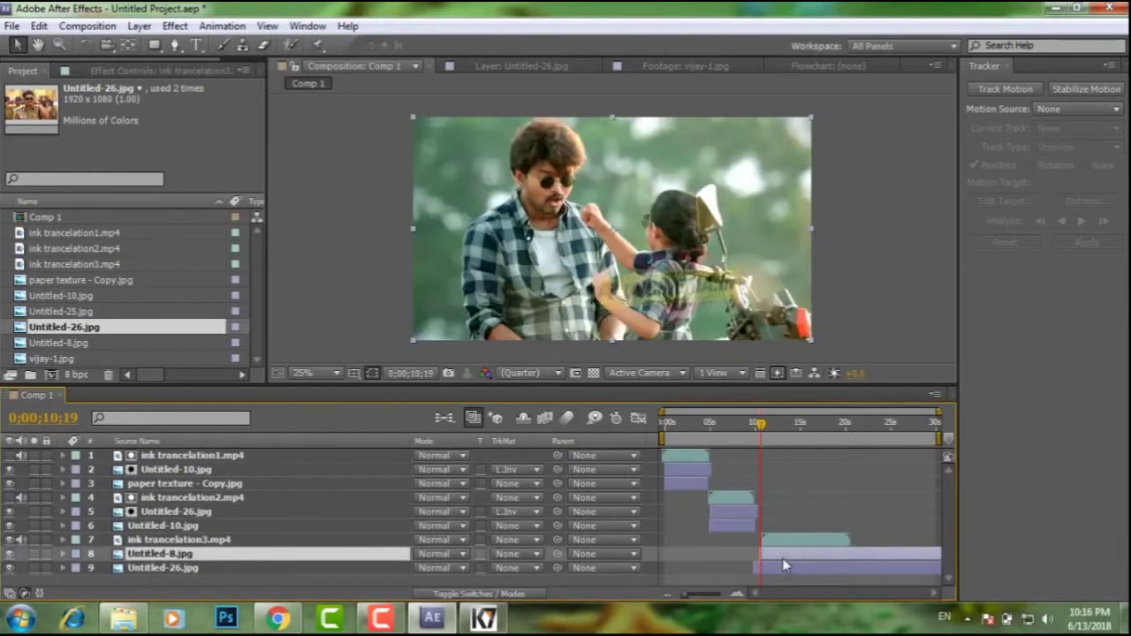
{"action": "left_click_drag", "start_coordinate": [762, 441], "coordinate": [763, 430]}
{"action": "left_click_drag", "start_coordinate": [776, 541], "coordinate": [775, 542]}
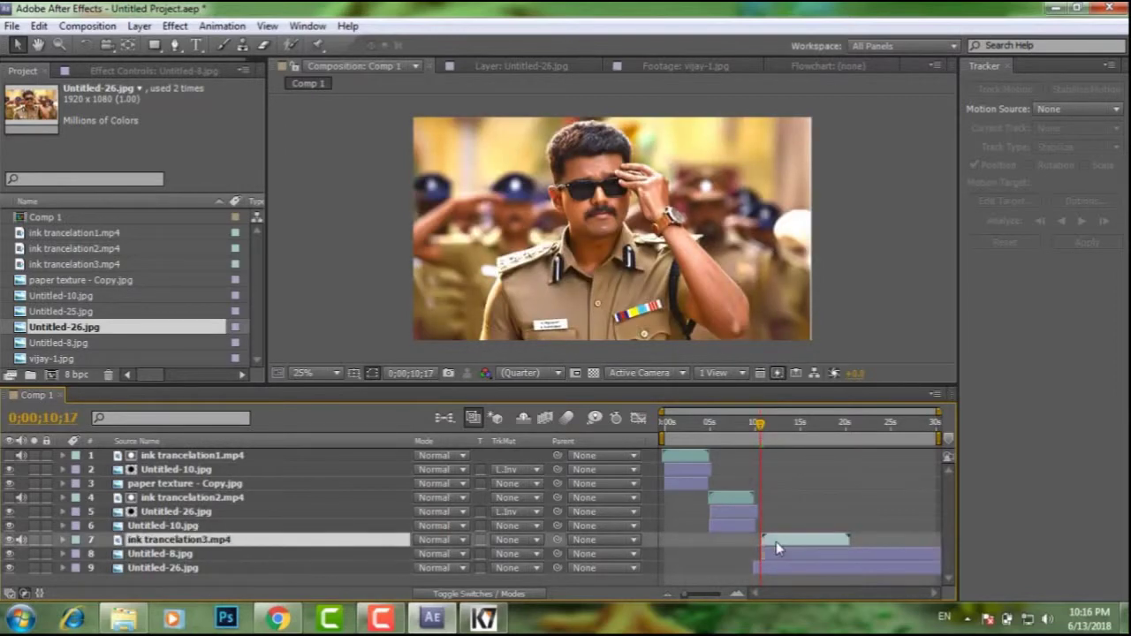
{"action": "left_click_drag", "start_coordinate": [763, 440], "coordinate": [765, 433]}
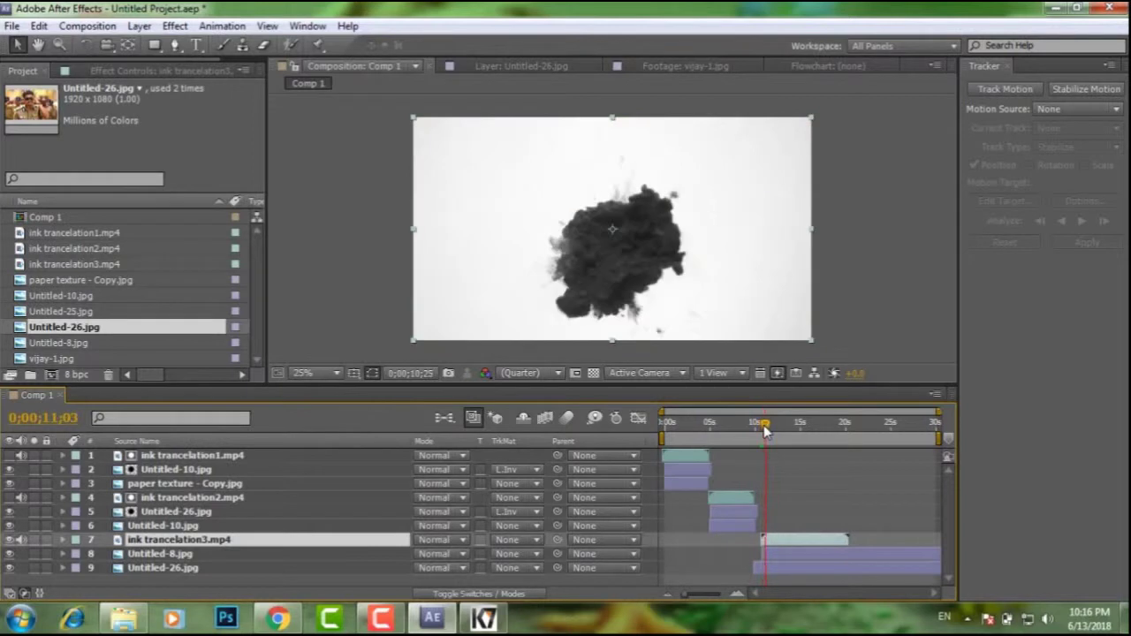
Set Untitled-8.jpg's track matte to Luma Inverted Matte 'ink trancelation3.mp4'
{"action": "left_click", "coordinate": [181, 554]}
{"action": "left_click", "coordinate": [533, 553]}
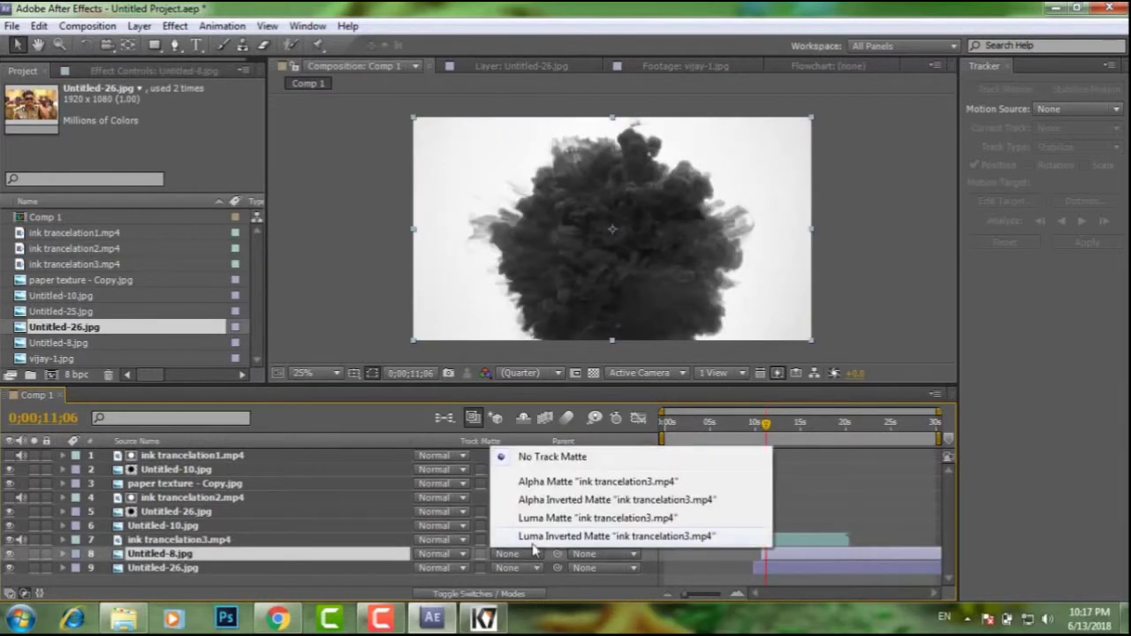
{"action": "left_click", "coordinate": [631, 540]}
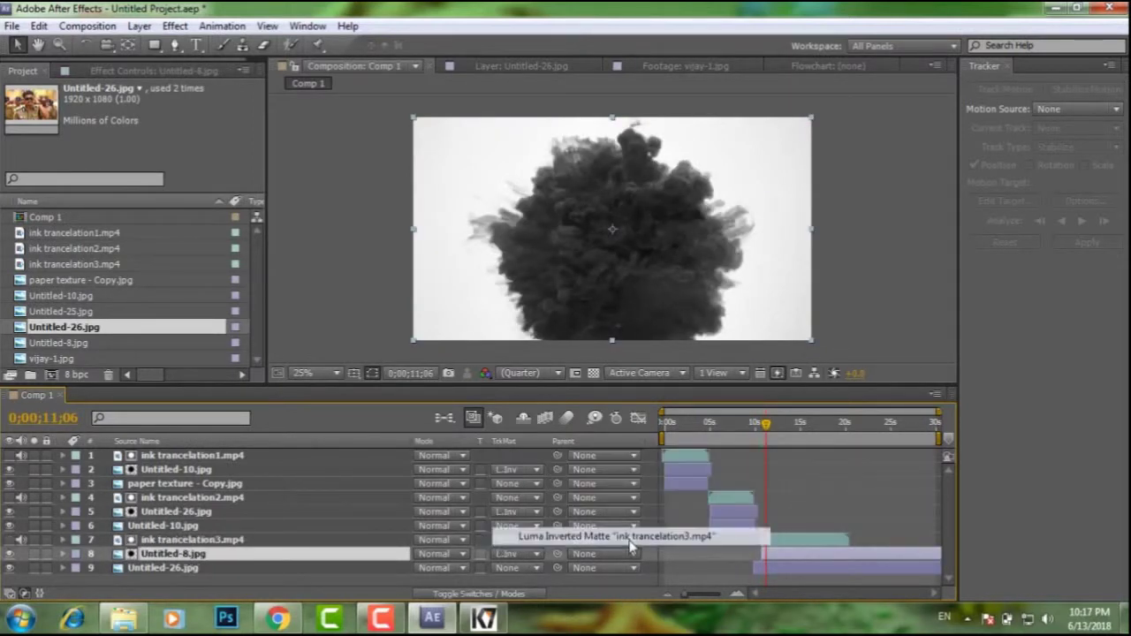
{"action": "left_click", "coordinate": [755, 423]}
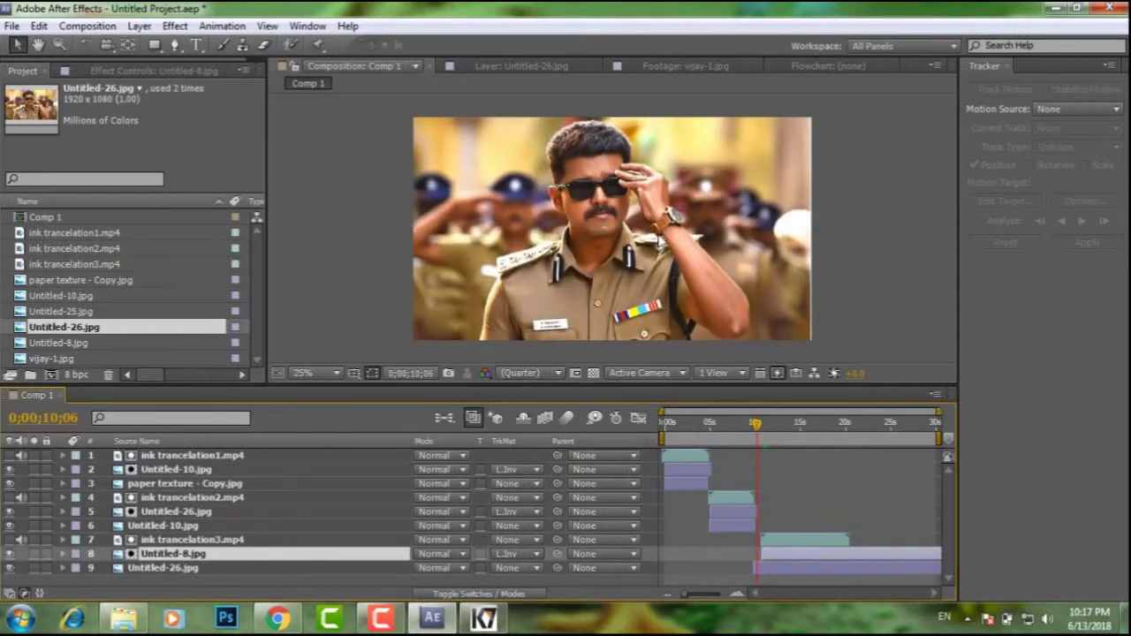
{"action": "left_click_drag", "start_coordinate": [757, 435], "coordinate": [826, 428]}
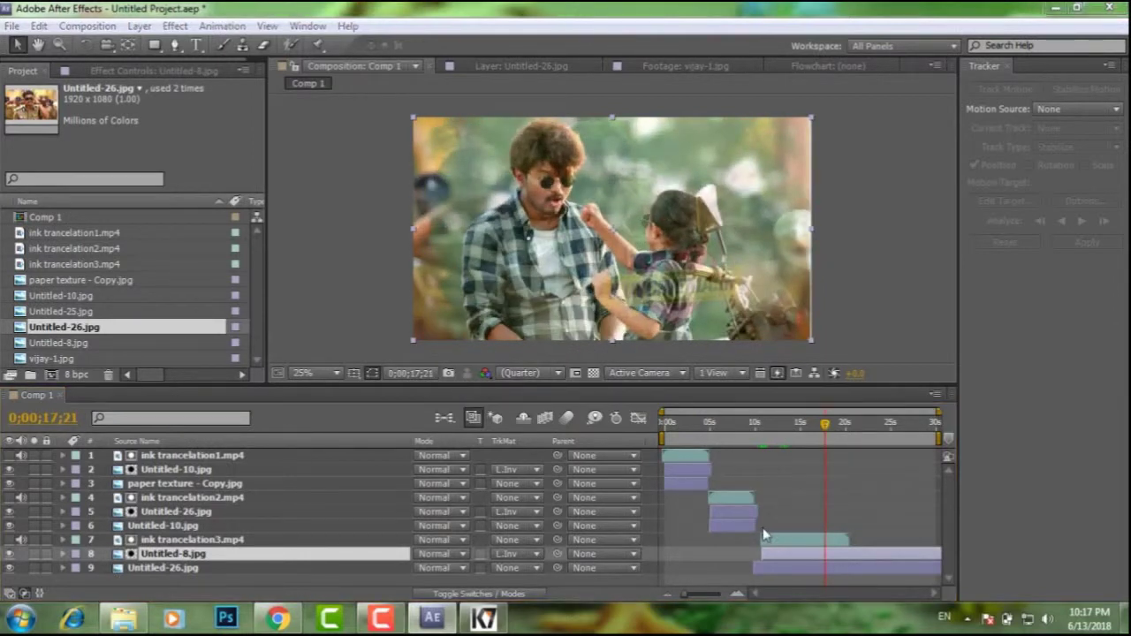
{"action": "left_click_drag", "start_coordinate": [748, 521], "coordinate": [871, 562]}
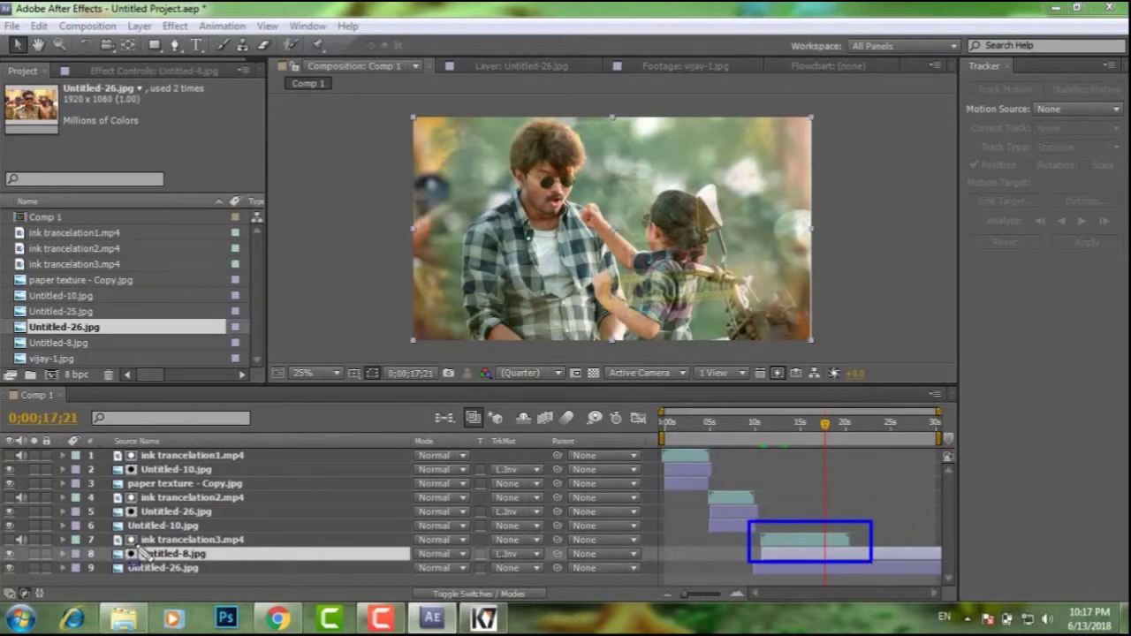
{"action": "left_click_drag", "start_coordinate": [113, 530], "coordinate": [664, 541]}
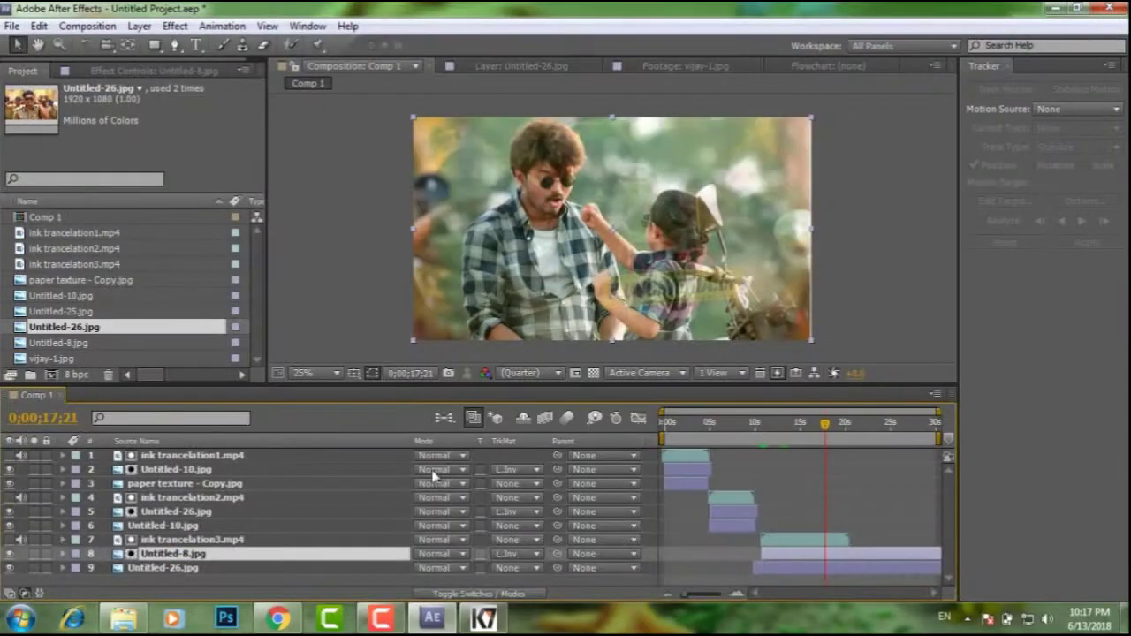
{"action": "left_click_drag", "start_coordinate": [111, 531], "coordinate": [924, 561]}
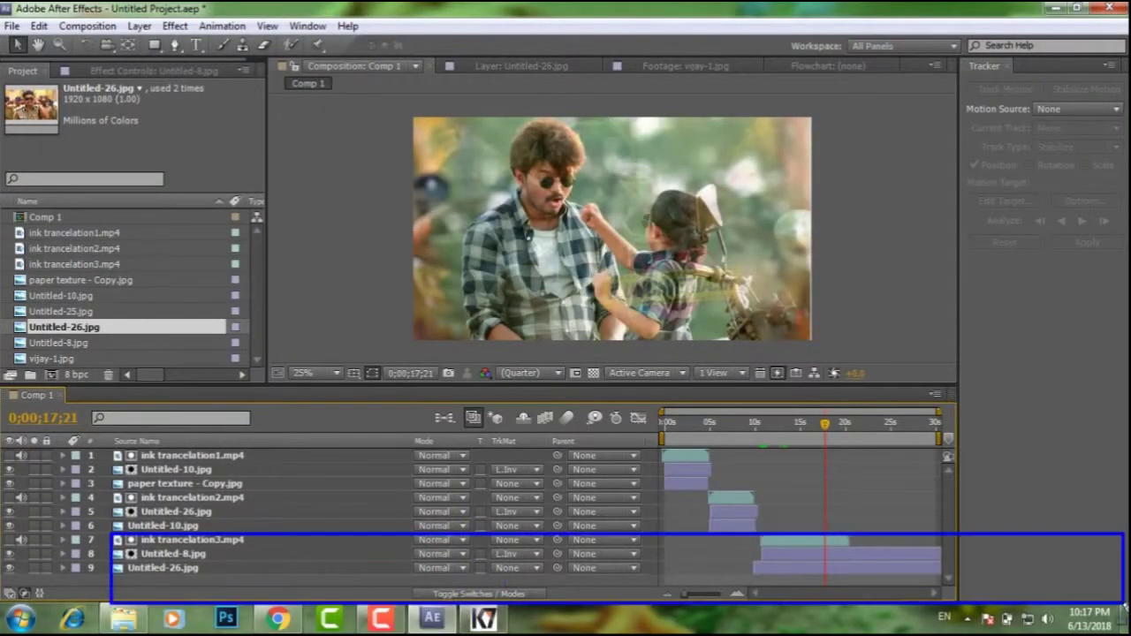
{"action": "left_click_drag", "start_coordinate": [749, 528], "coordinate": [860, 559]}
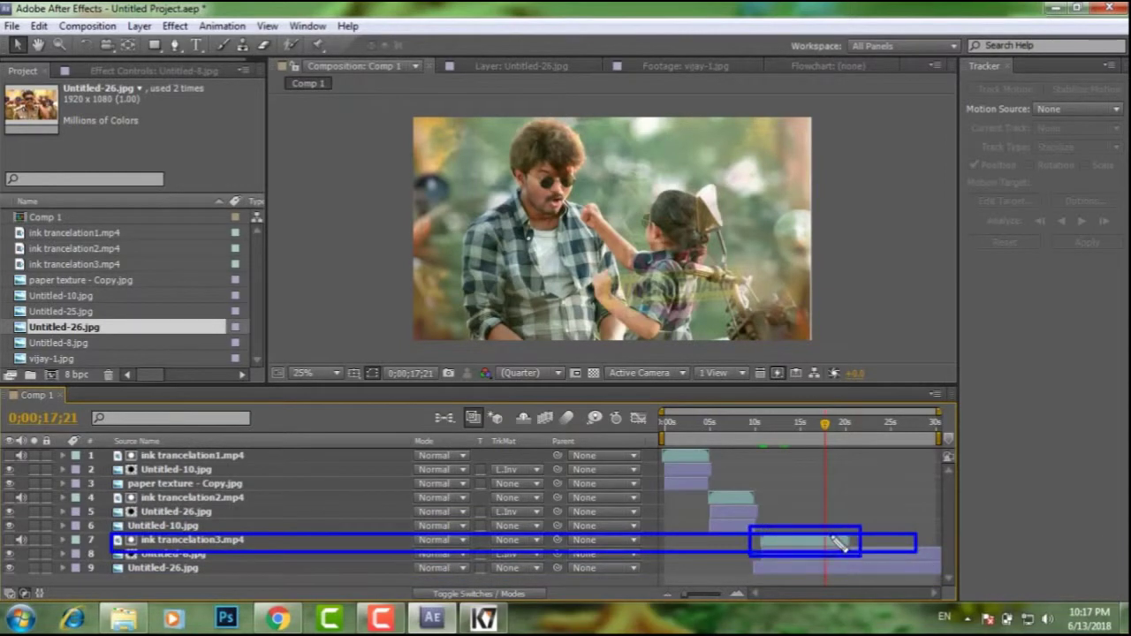
{"action": "key", "text": "Escape"}
{"action": "key", "text": "h"}
{"action": "key", "text": "v"}
{"action": "left_click_drag", "start_coordinate": [827, 426], "coordinate": [765, 430]}
{"action": "key", "text": "h"}
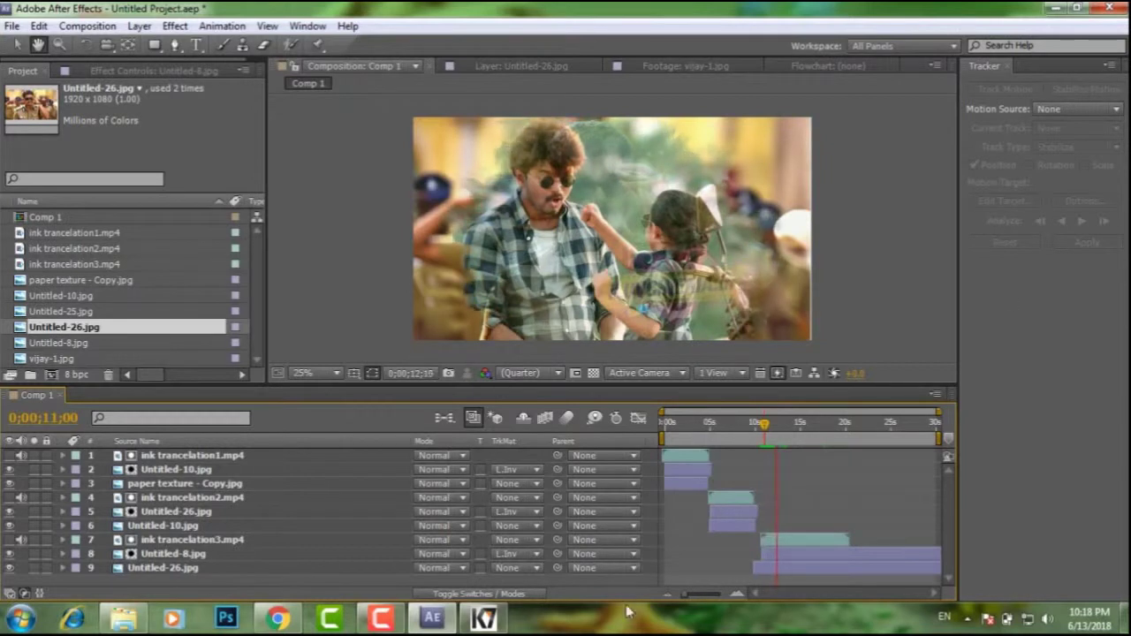
{"action": "mouse_move", "coordinate": [769, 432]}
{"action": "left_mouse_down"}
{"action": "mouse_move", "coordinate": [797, 428]}
{"action": "mouse_move", "coordinate": [857, 469]}
{"action": "left_mouse_up"}
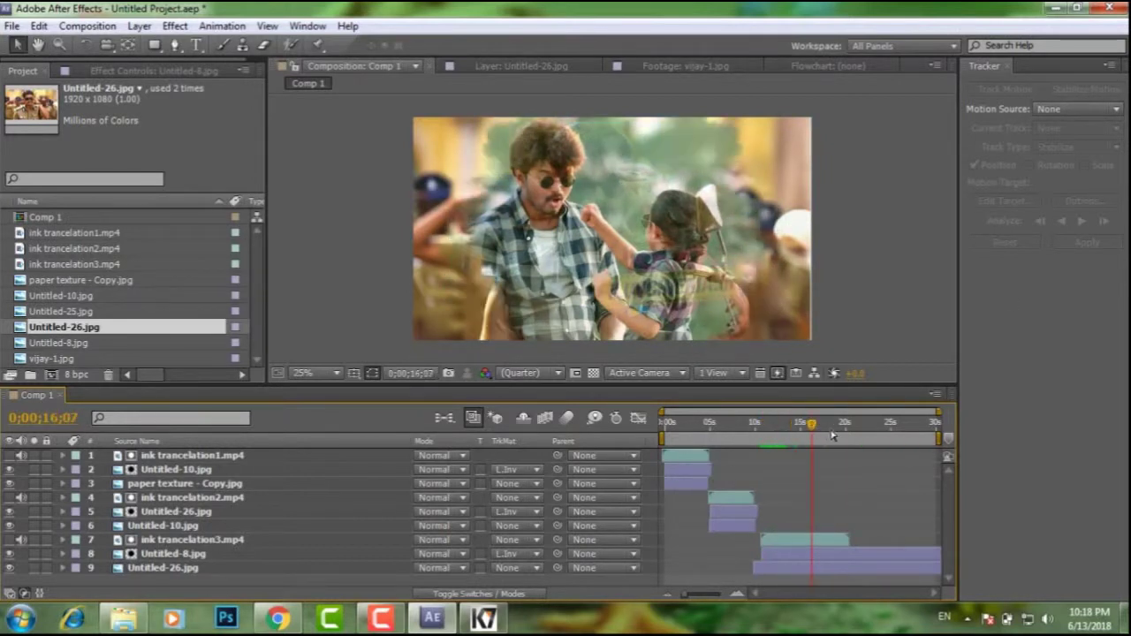
{"action": "mouse_move", "coordinate": [865, 431]}
{"action": "left_mouse_down"}
{"action": "mouse_move", "coordinate": [844, 434]}
{"action": "mouse_move", "coordinate": [861, 434]}
{"action": "mouse_move", "coordinate": [857, 448]}
{"action": "left_mouse_up"}
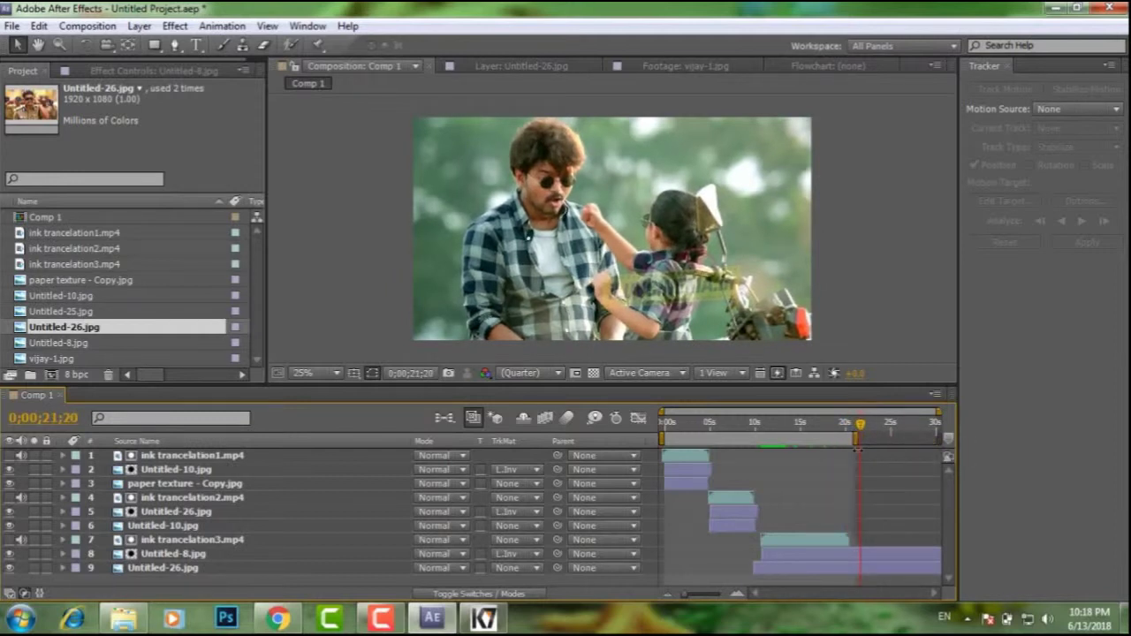
{"action": "key", "text": "equal"}
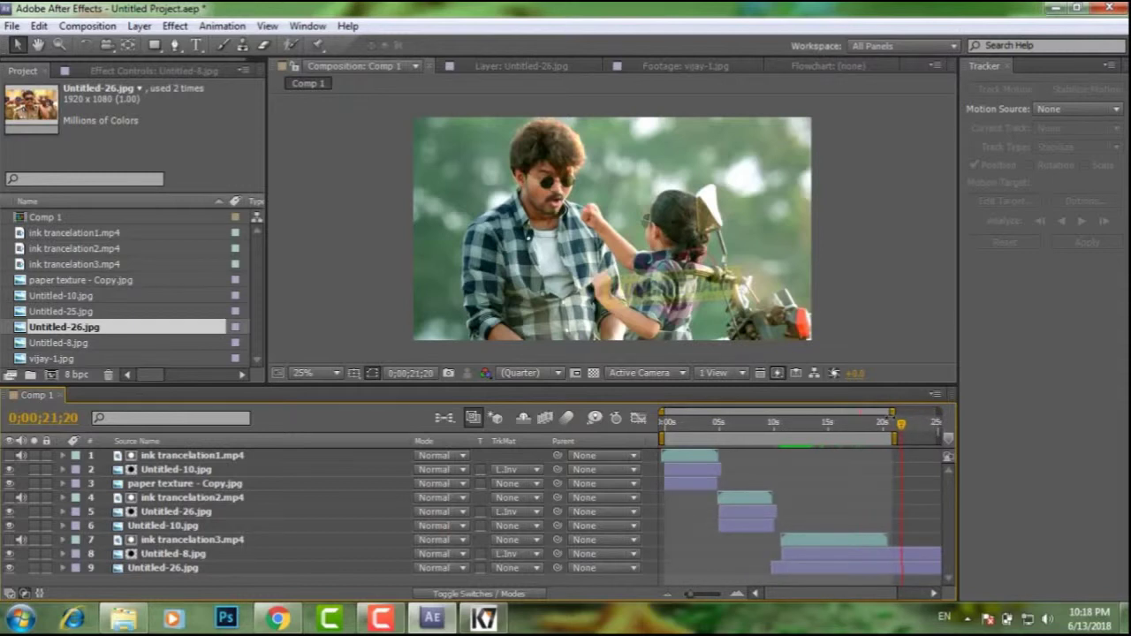
{"action": "left_click", "coordinate": [88, 25]}
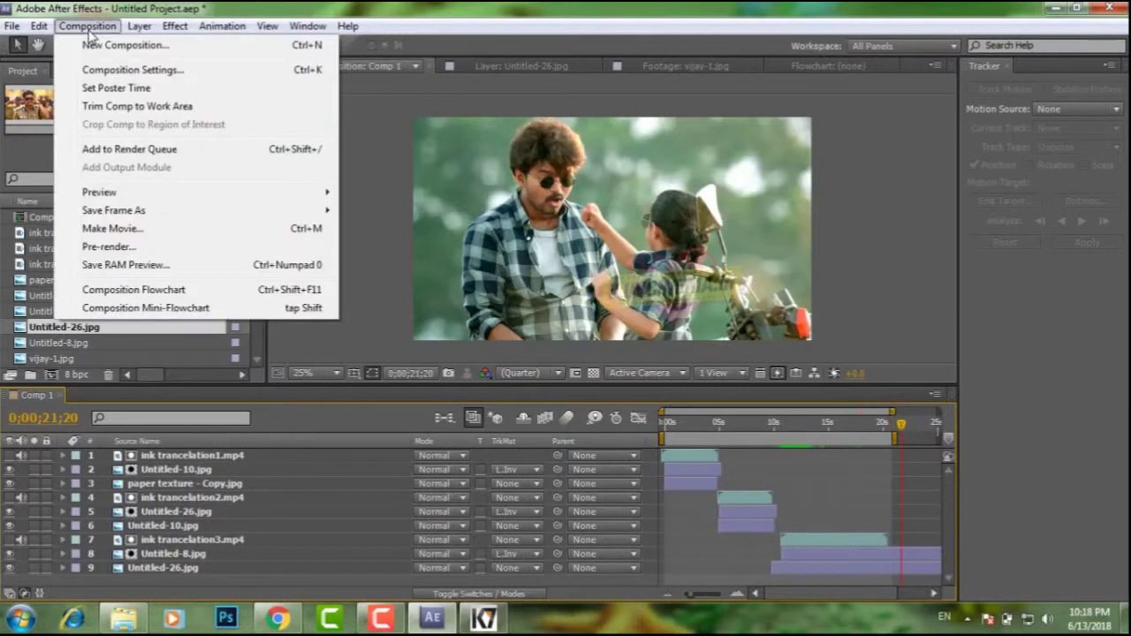
Add Comp 1 to the Render Queue with FLV as the output format
{"action": "left_click", "coordinate": [104, 152]}
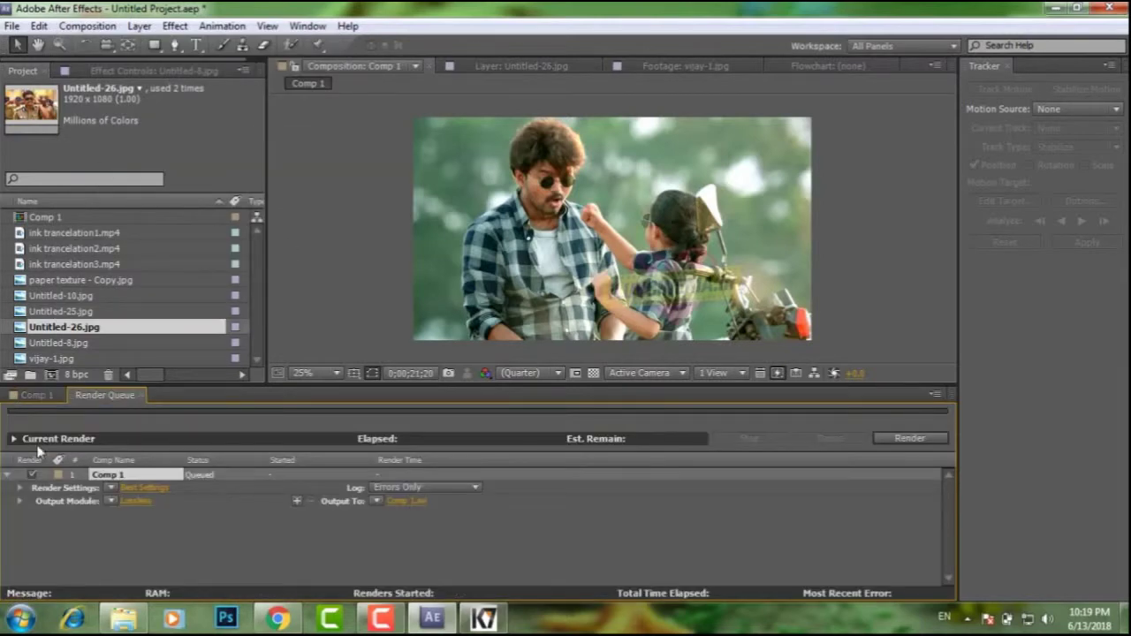
{"action": "left_click", "coordinate": [137, 502]}
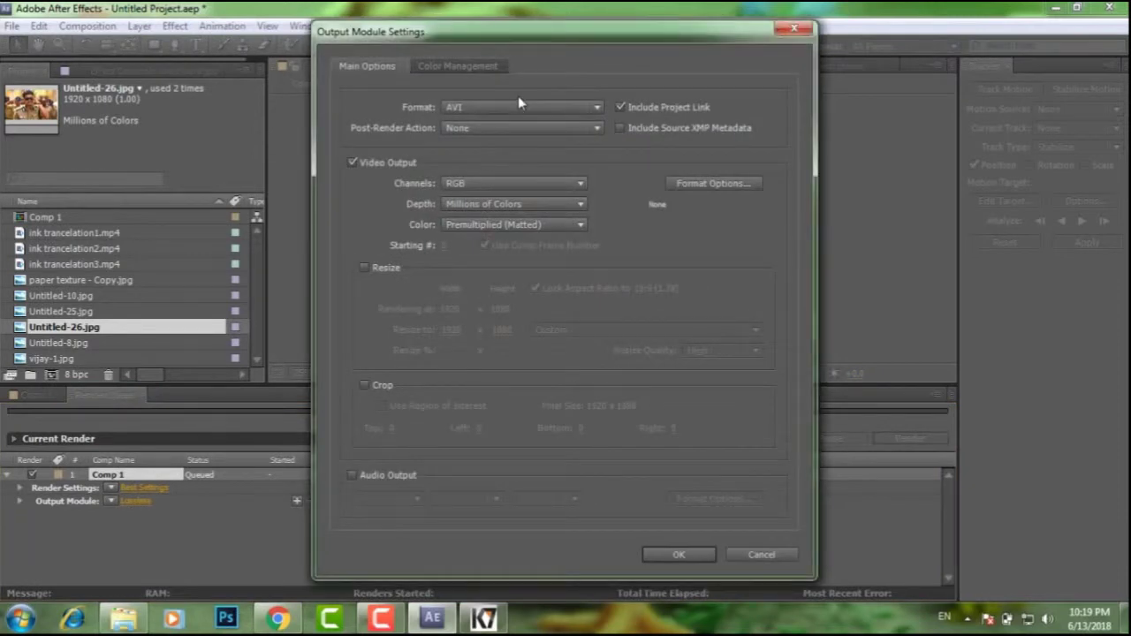
{"action": "left_click", "coordinate": [522, 107]}
{"action": "left_click", "coordinate": [522, 199]}
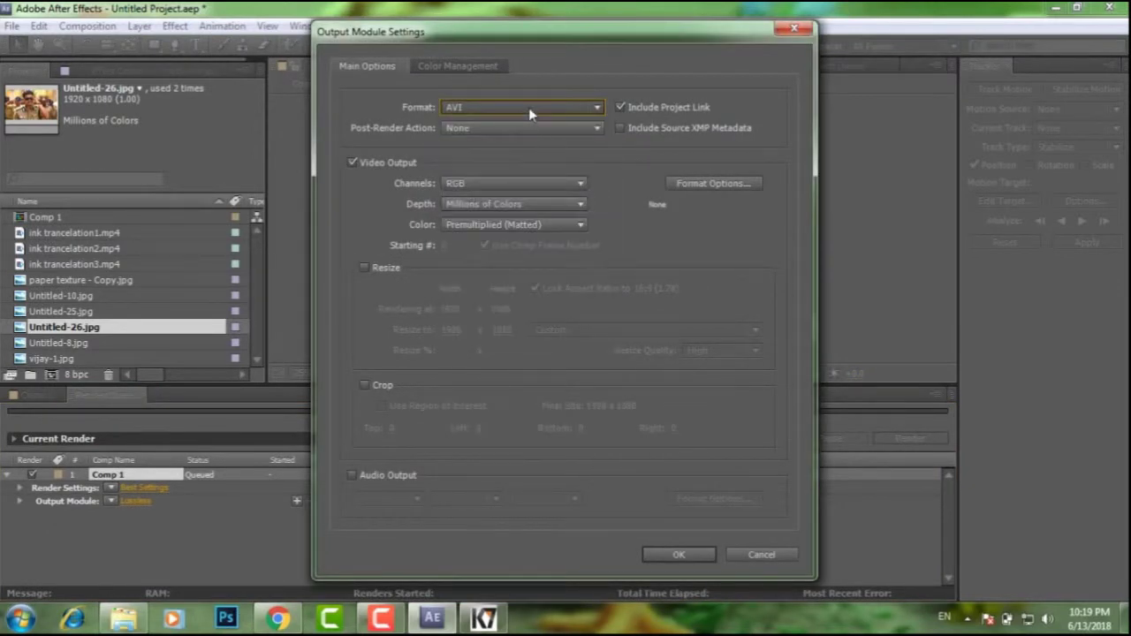
{"action": "left_click", "coordinate": [528, 107]}
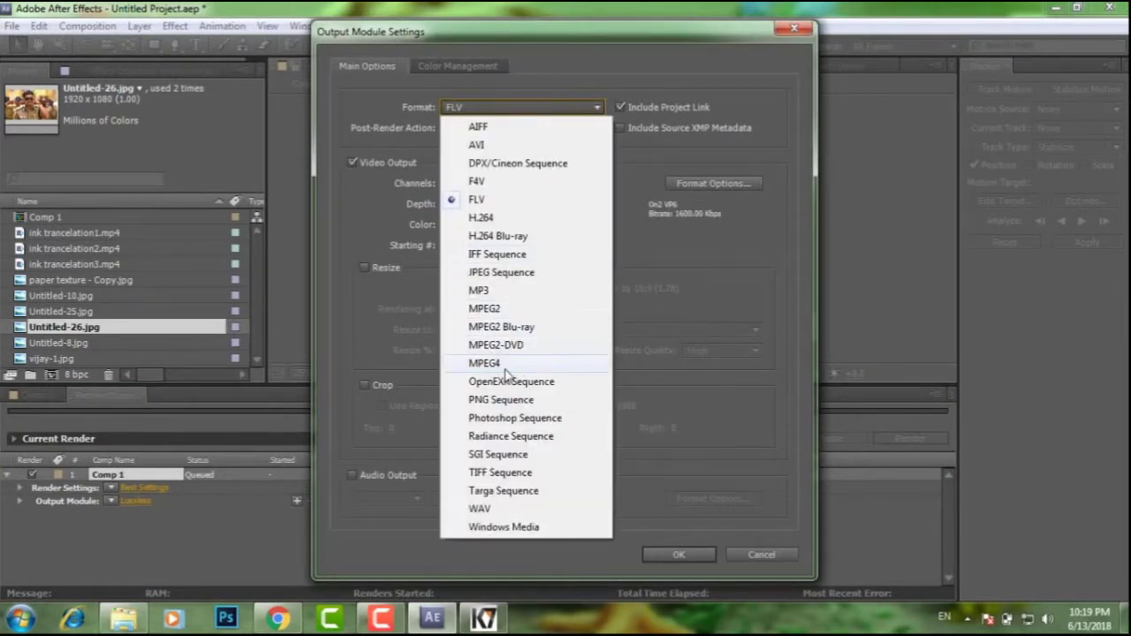
{"action": "left_click", "coordinate": [495, 199]}
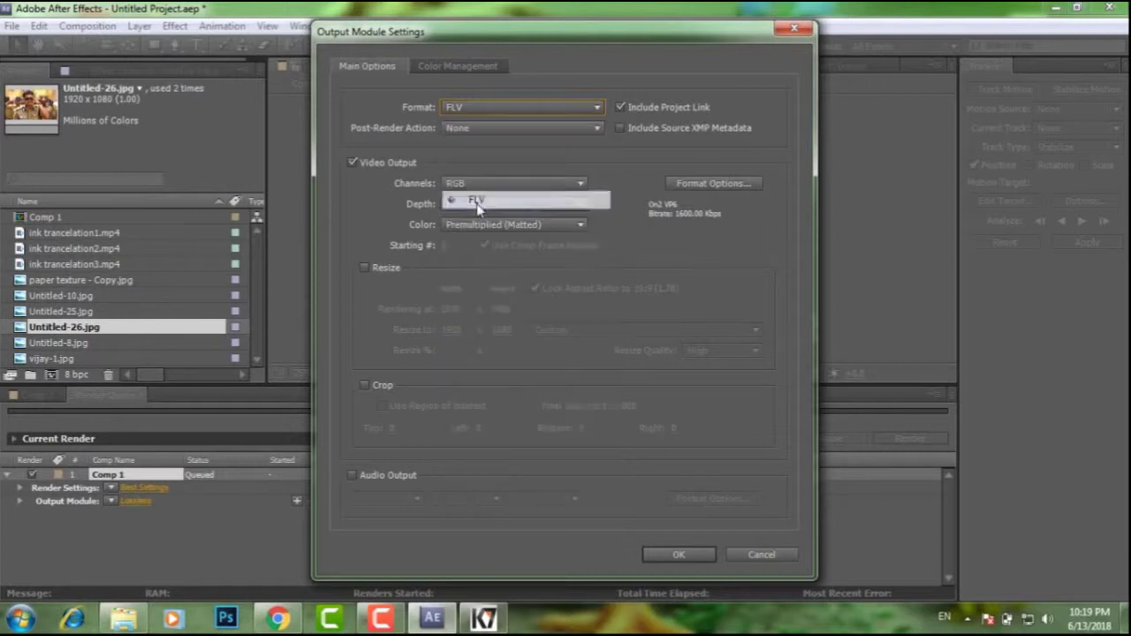
Keep the FLV encoding quality at Good and confirm the output module settings
{"action": "left_click", "coordinate": [707, 187]}
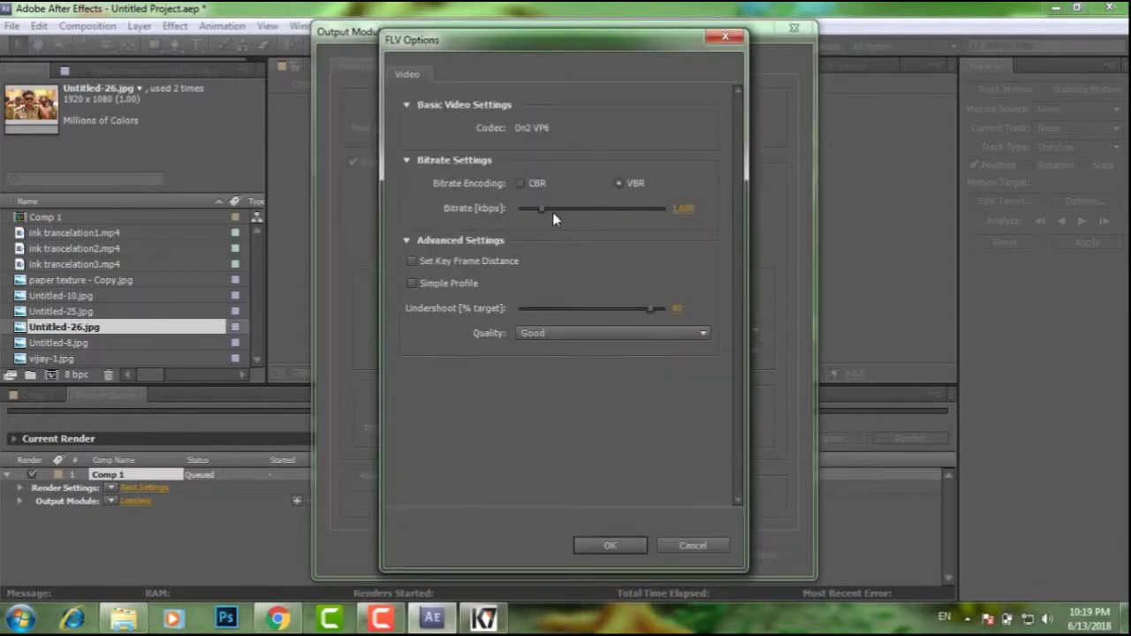
{"action": "left_click", "coordinate": [573, 332]}
{"action": "left_click", "coordinate": [565, 371]}
{"action": "left_click", "coordinate": [617, 555]}
{"action": "left_click", "coordinate": [703, 557]}
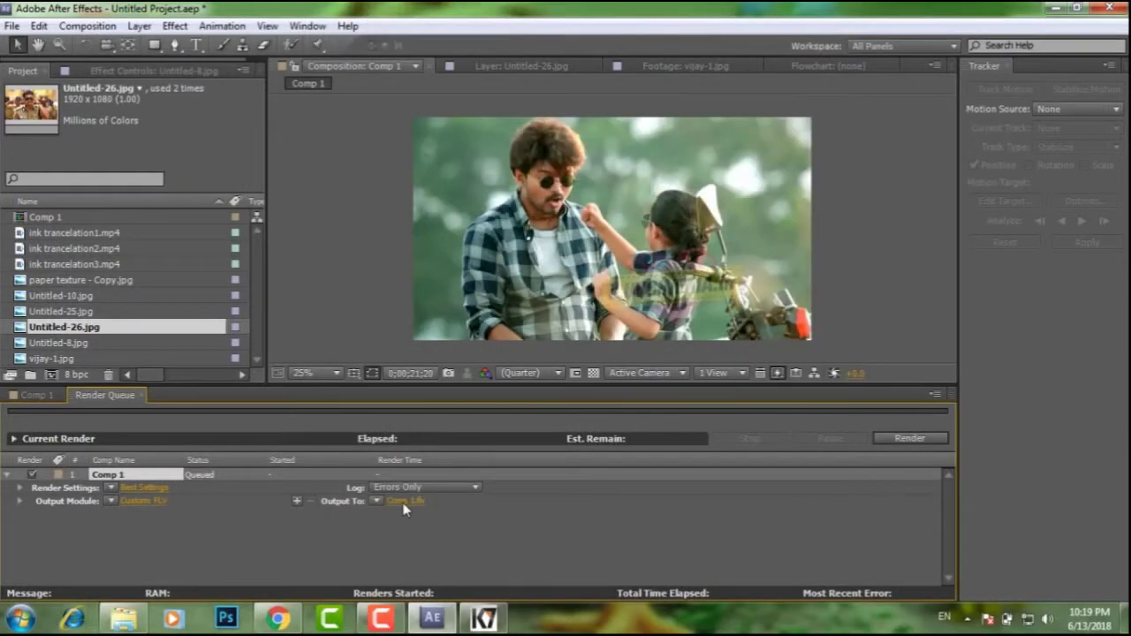
{"action": "left_click", "coordinate": [403, 503]}
Save the render output as 'vijay pic' in the Desktop folder
{"action": "type", "text": "vijay"}
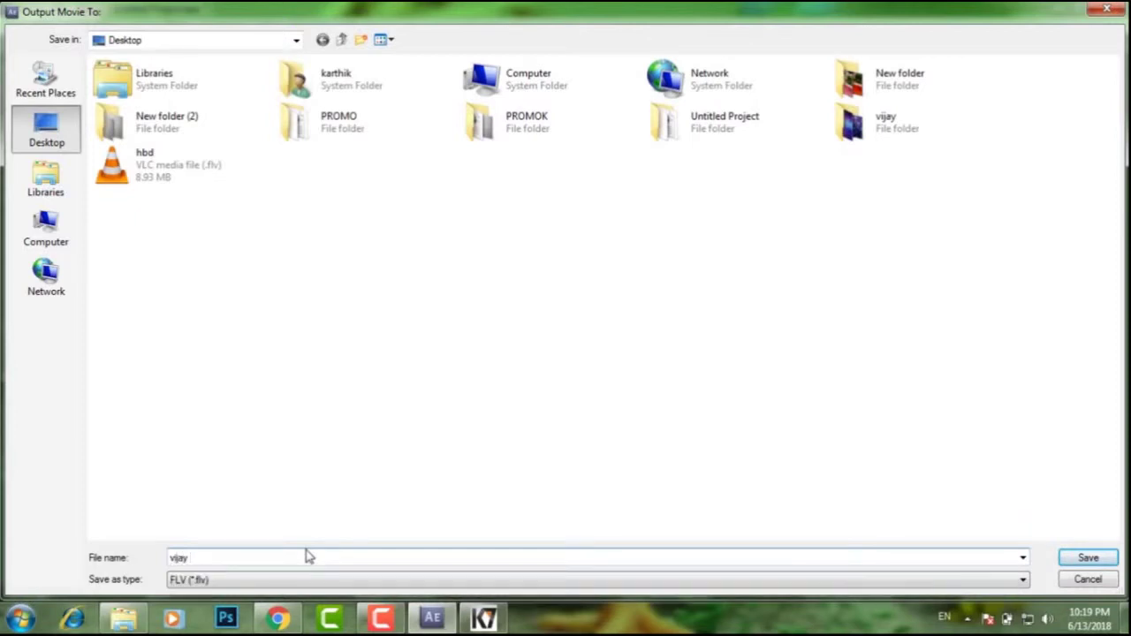
{"action": "type", "text": "pic"}
{"action": "left_click", "coordinate": [1093, 557]}
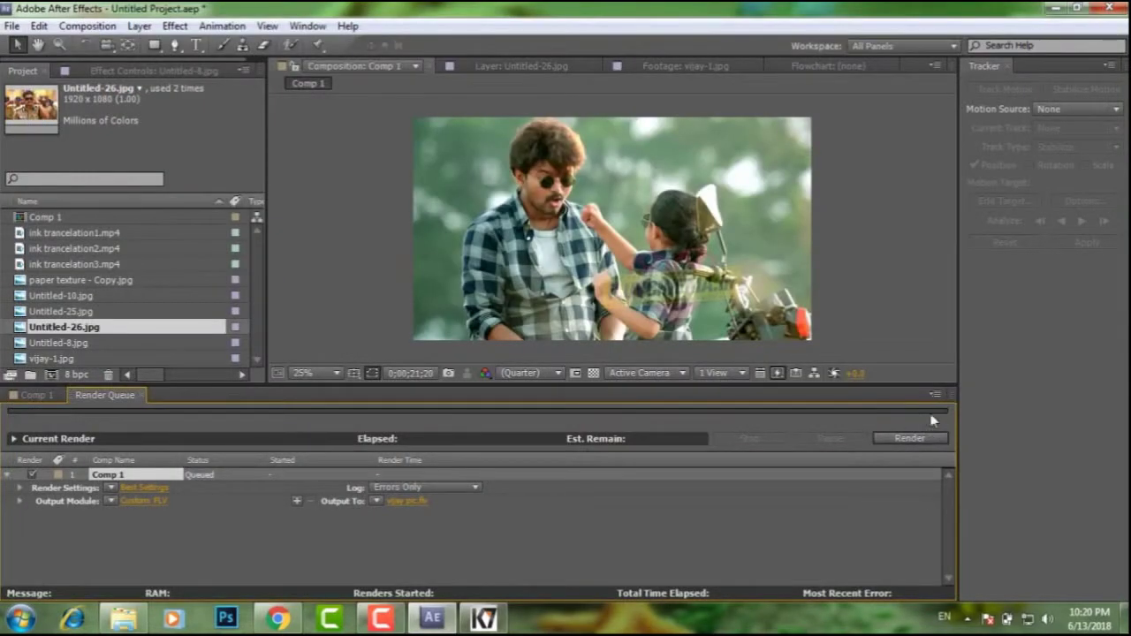
Render Comp 1 to vijay pic.flv
{"action": "left_click", "coordinate": [935, 439]}
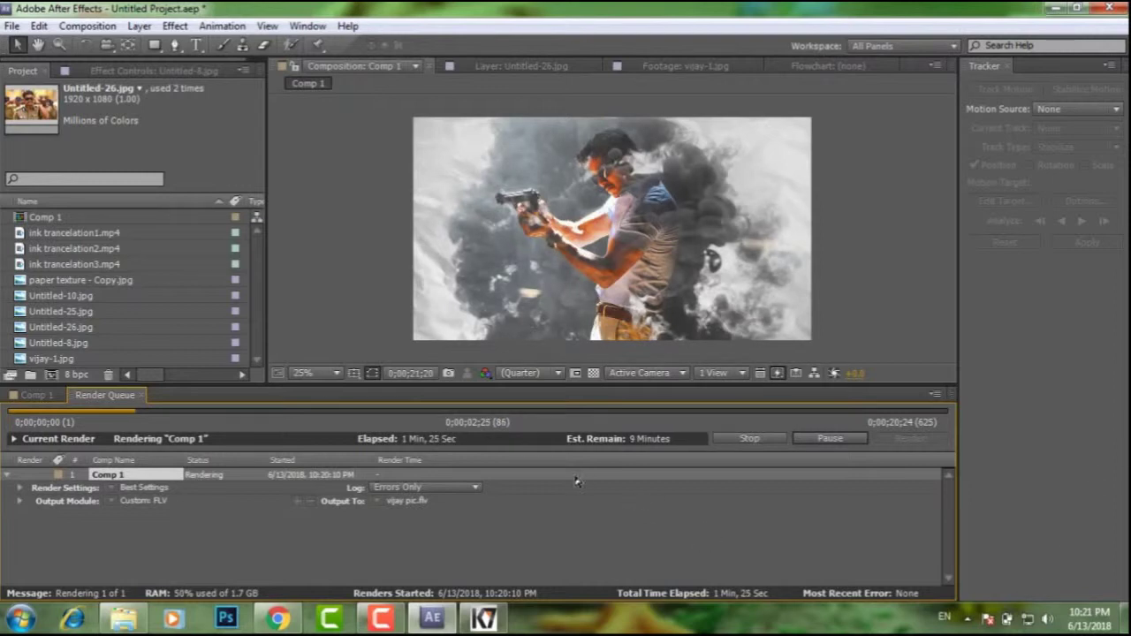
{"action": "left_click", "coordinate": [380, 621]}
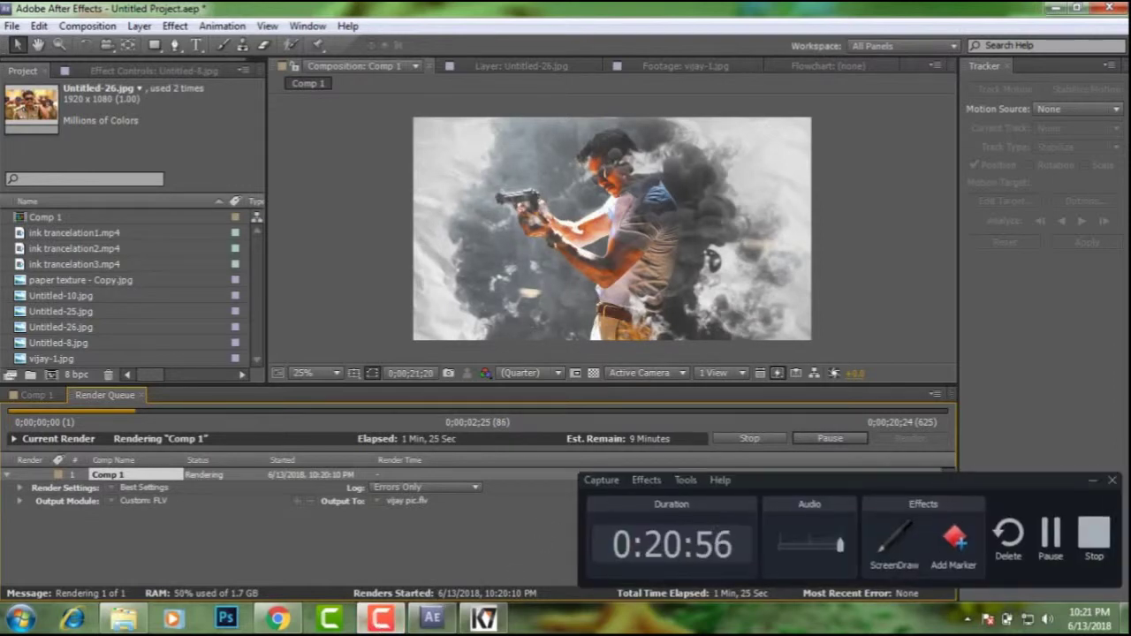
{"action": "left_click", "coordinate": [1044, 555]}
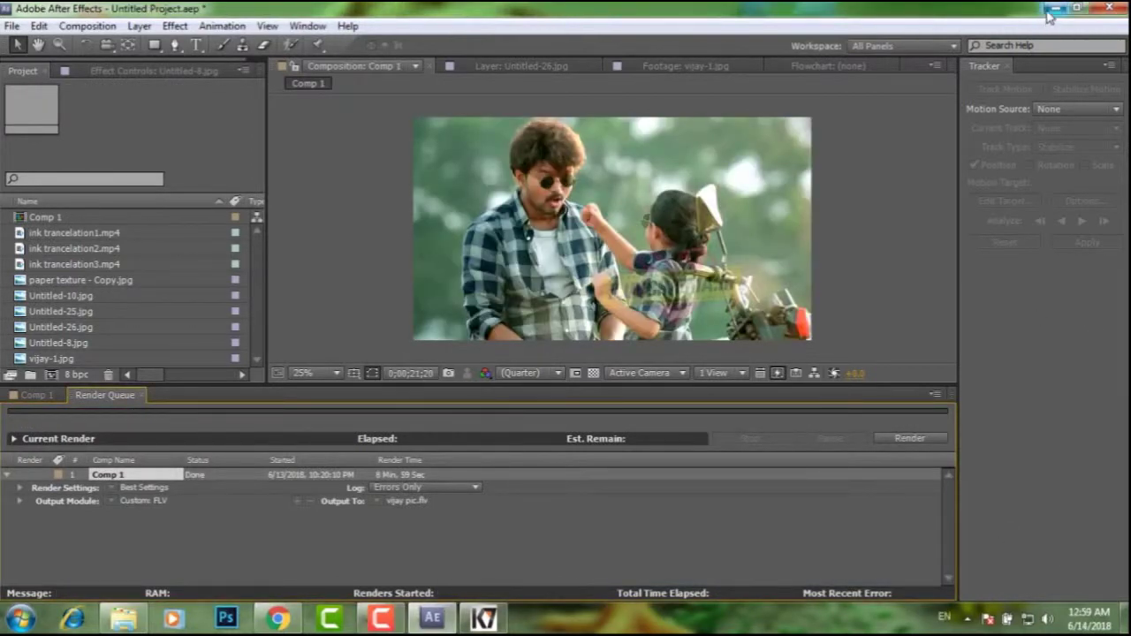
Minimise After Effects and open the rendered vijay pic video from the desktop
{"action": "left_click", "coordinate": [380, 620]}
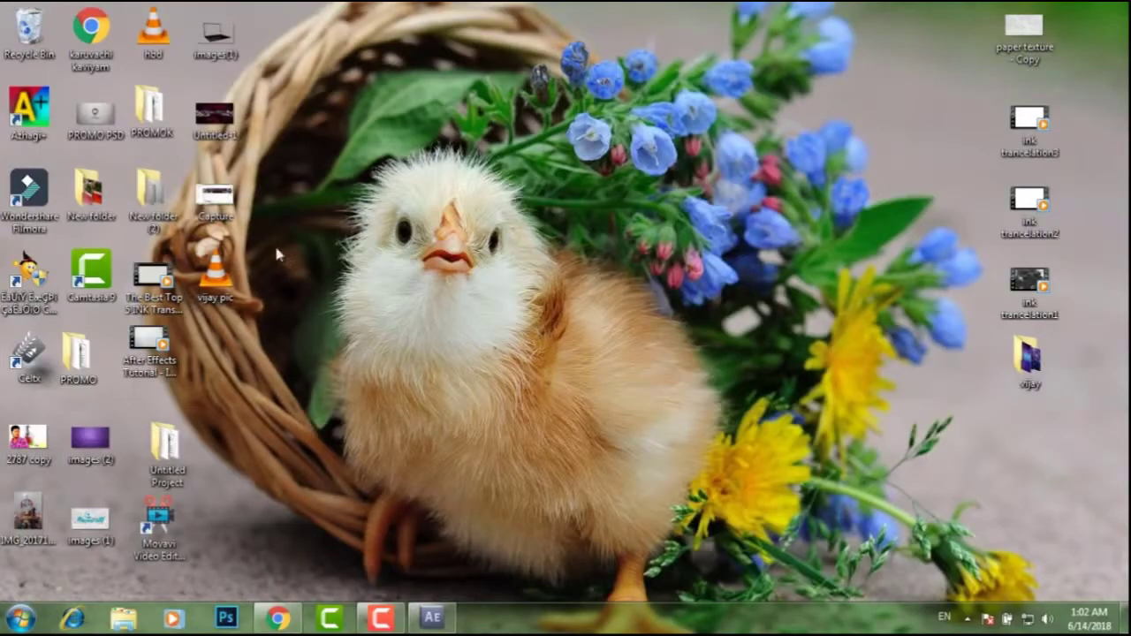
{"action": "left_click_drag", "start_coordinate": [182, 237], "coordinate": [300, 340]}
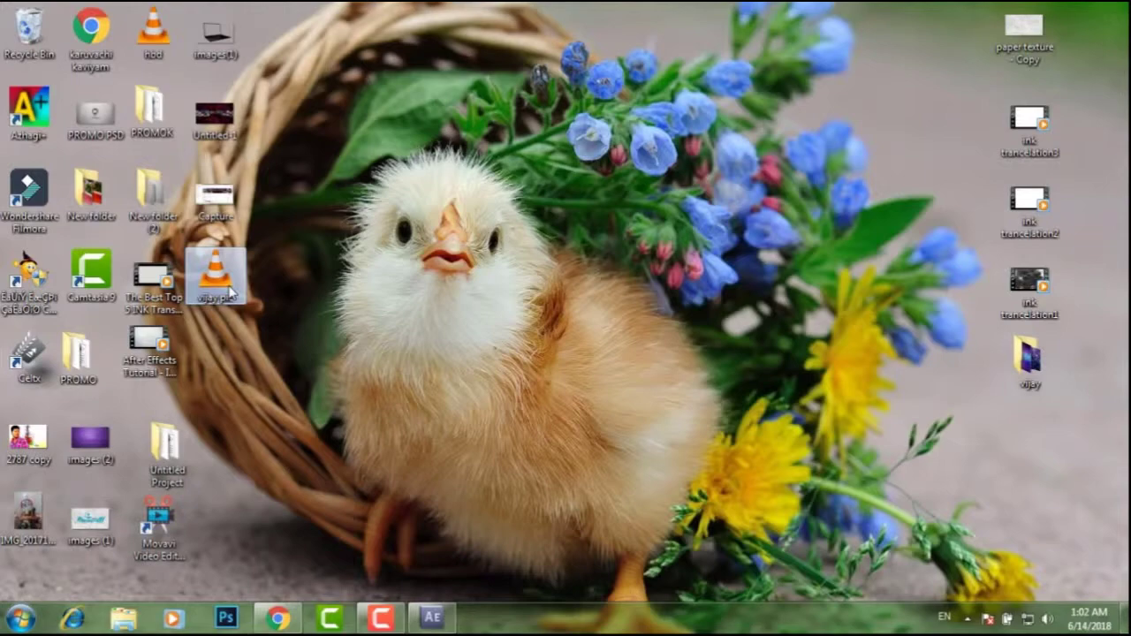
{"action": "double_click", "coordinate": [217, 281]}
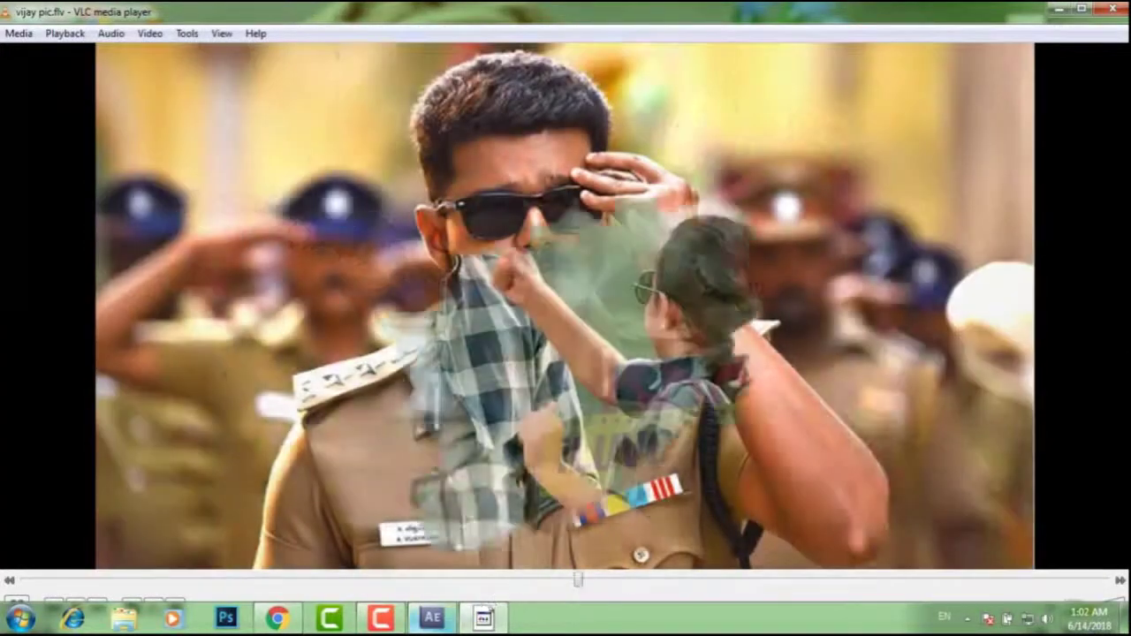
Watch vijay pic.flv play in VLC through its ink transitions
{"action": "mouse_move", "coordinate": [431, 616]}
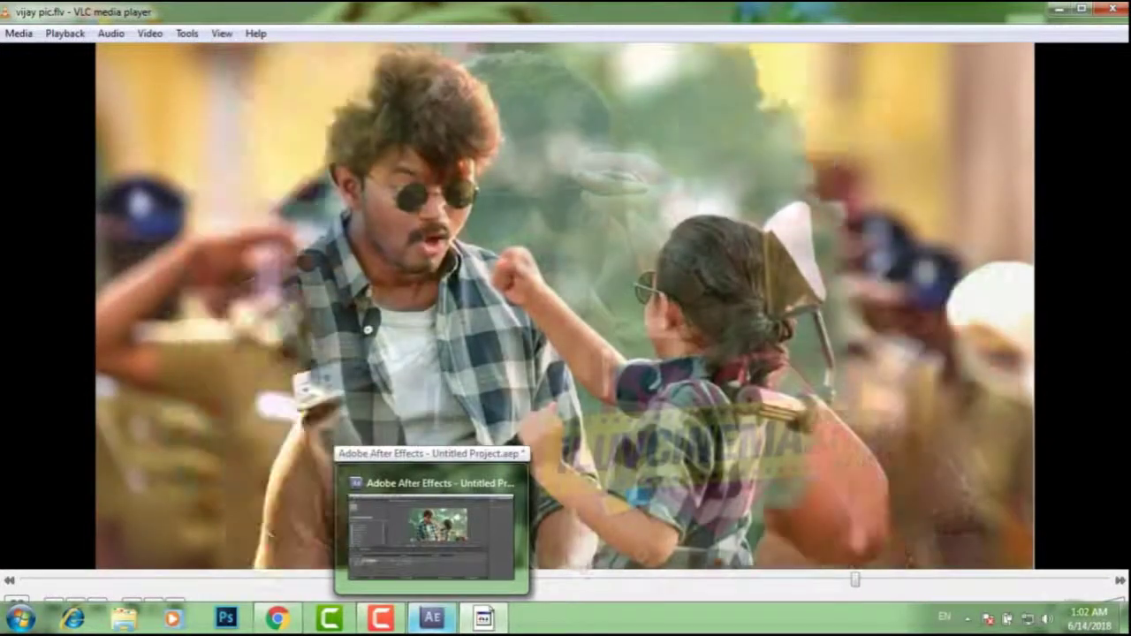